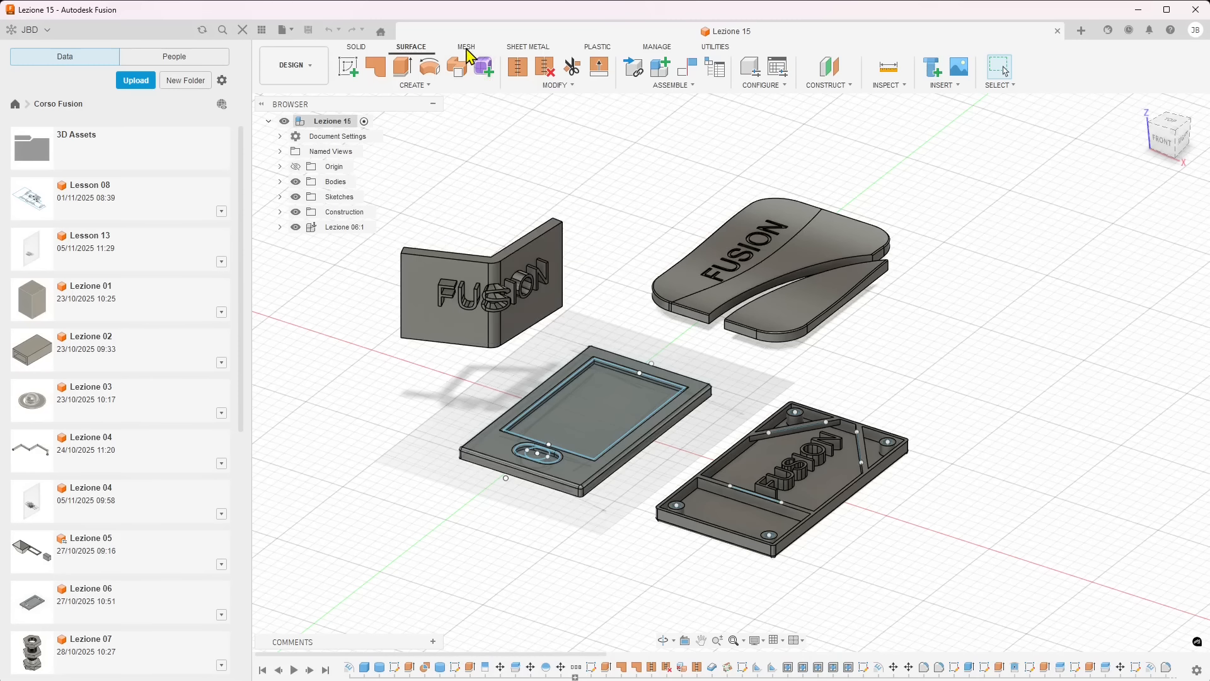
left_click(467, 50)
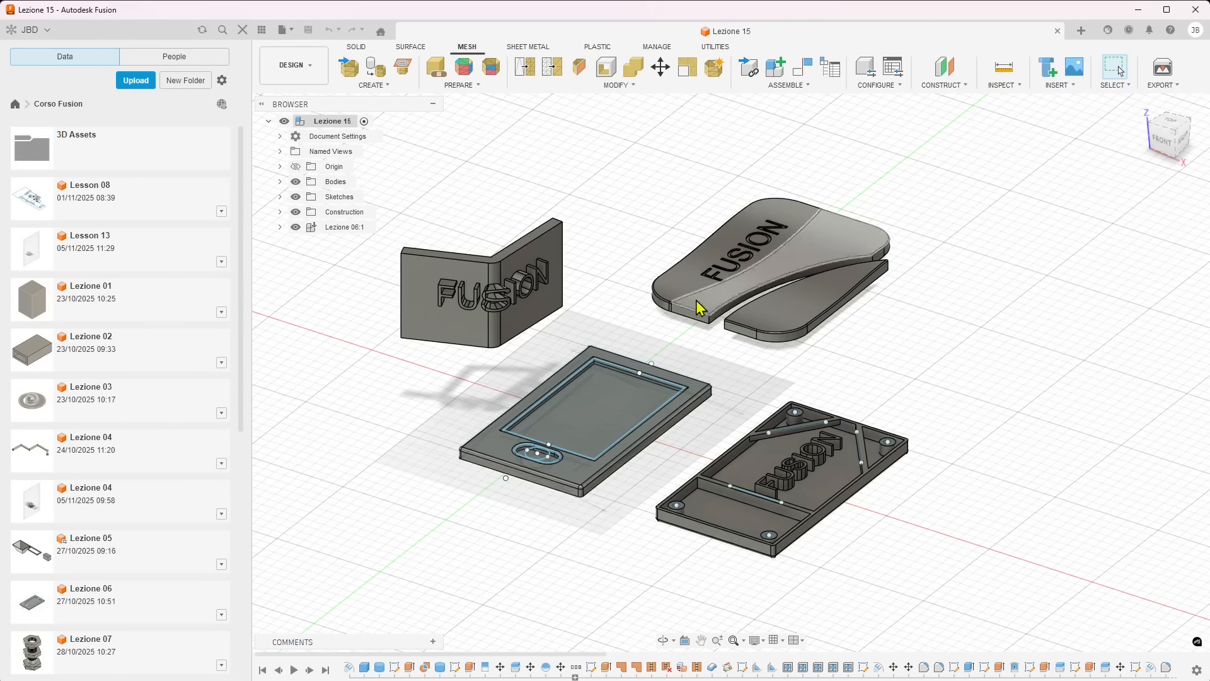
left_click(411, 48)
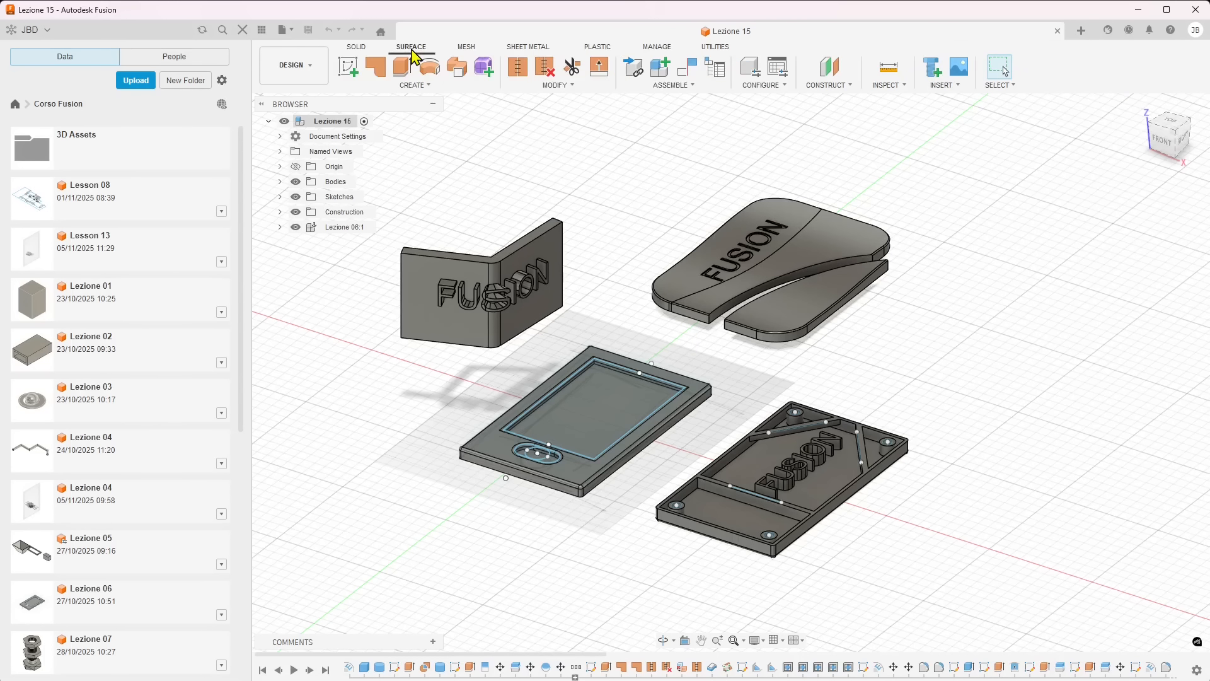
left_click(358, 48)
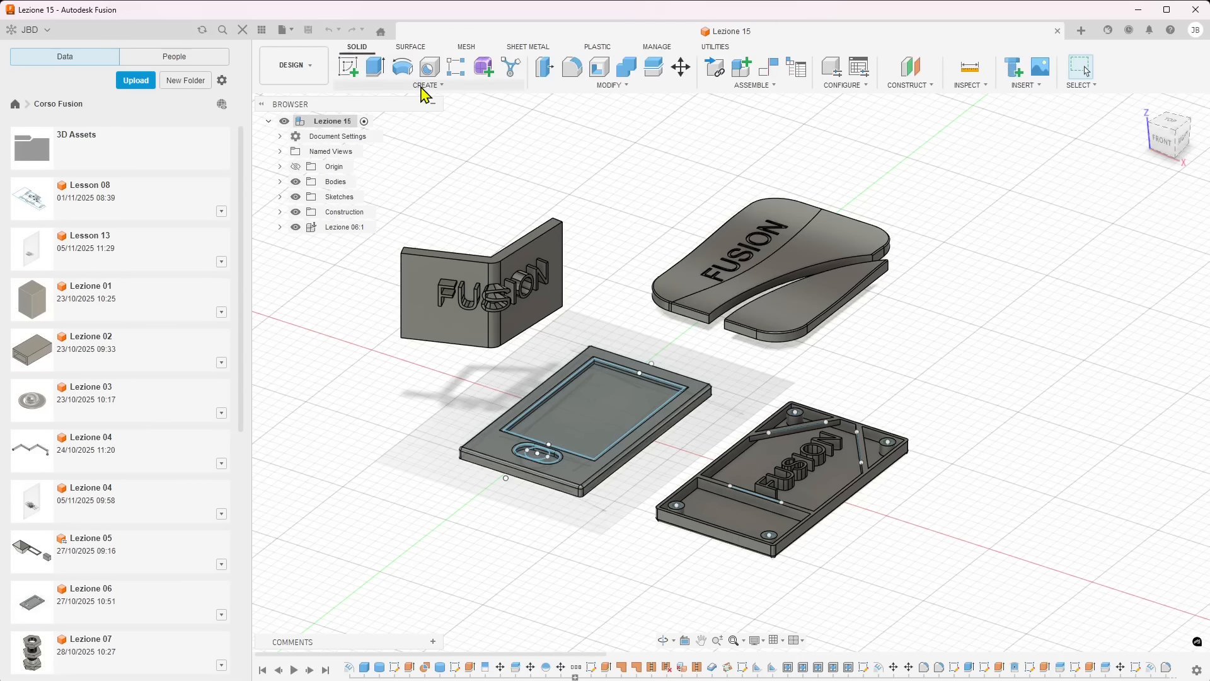
left_click(411, 47)
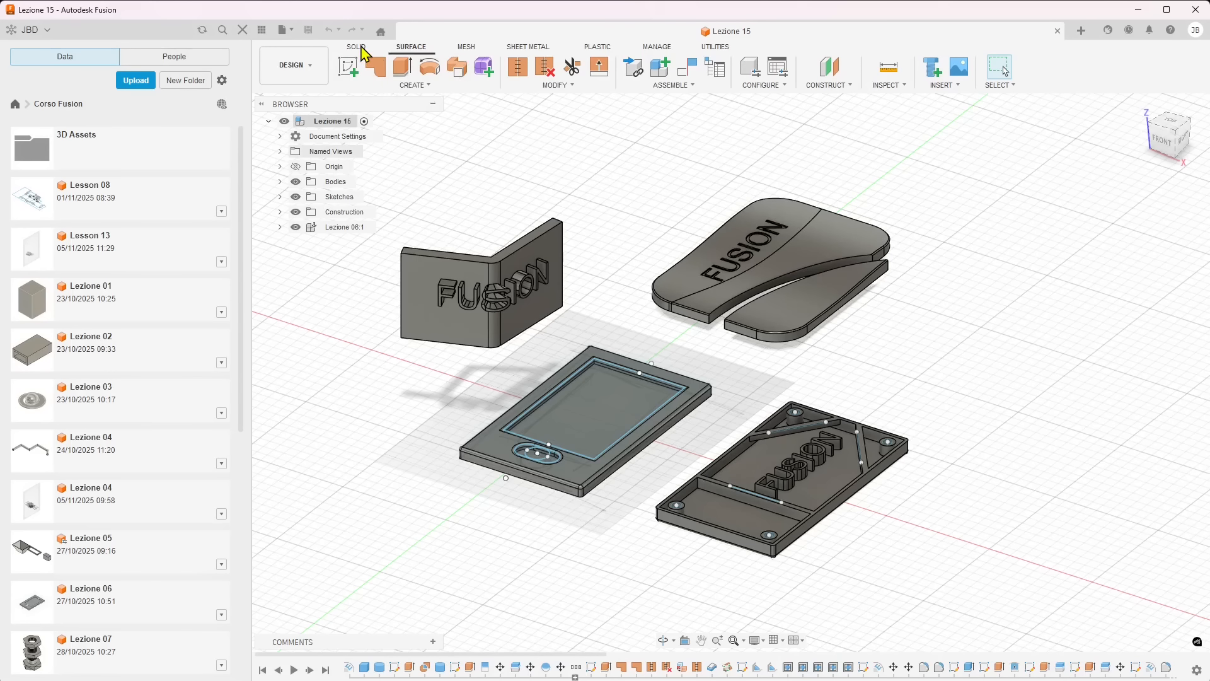
left_click(485, 69)
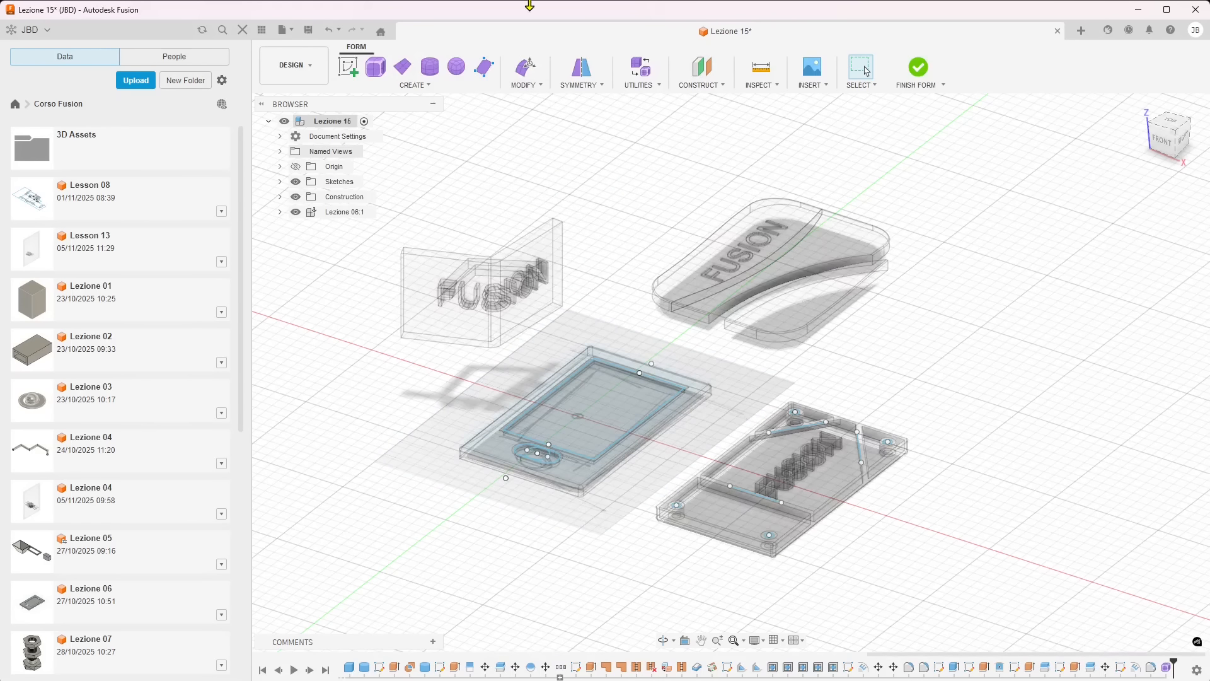
left_click(918, 70)
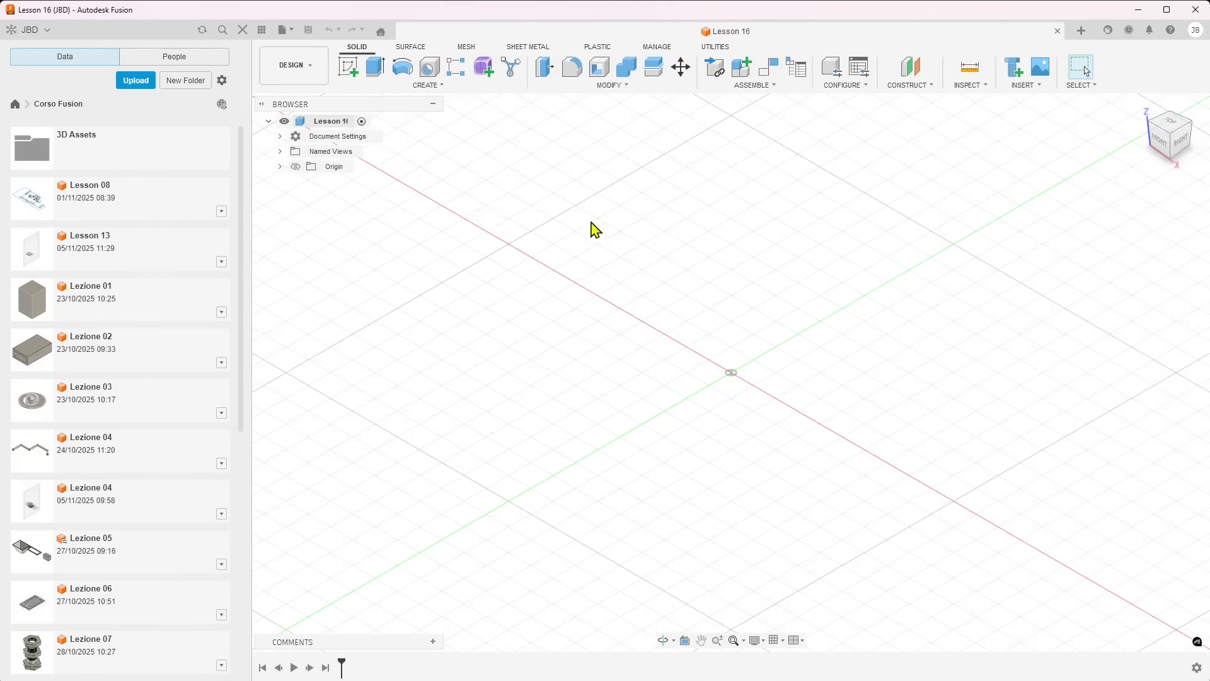
scroll(518, 220, "down", 2)
scroll(732, 257, "up", 2)
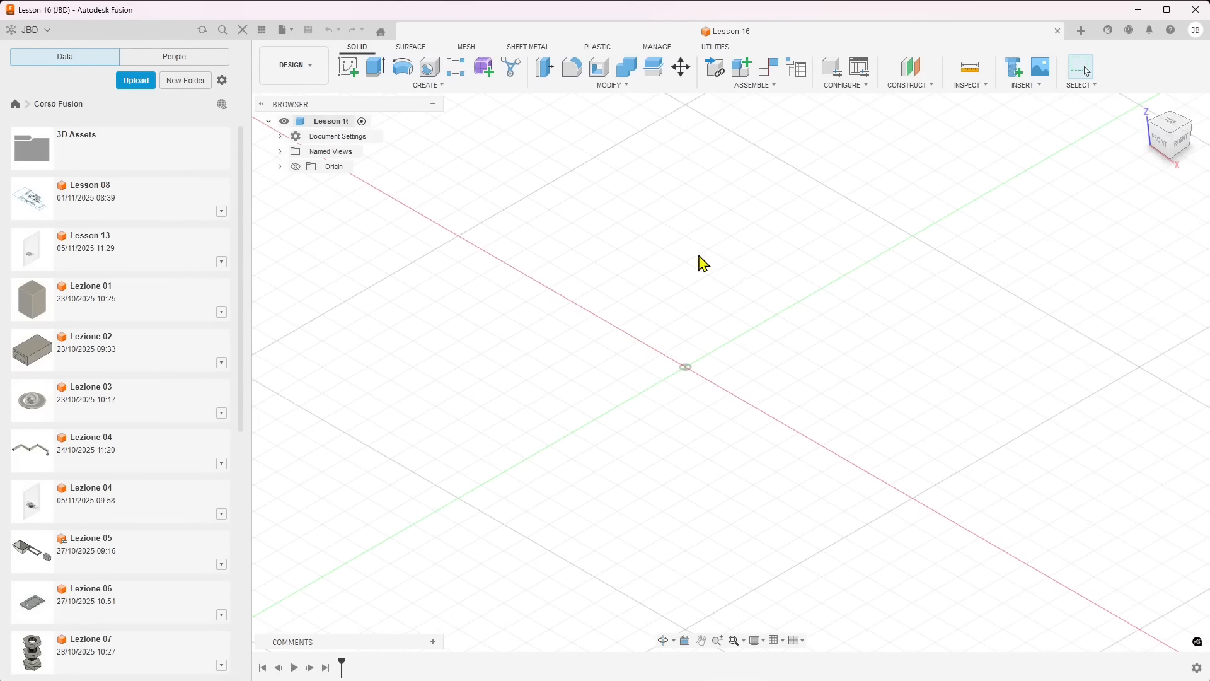
- Start a new form and draw the center-defined base of a T-Spline box on the horizontal plane beside the origin
left_click(484, 67)
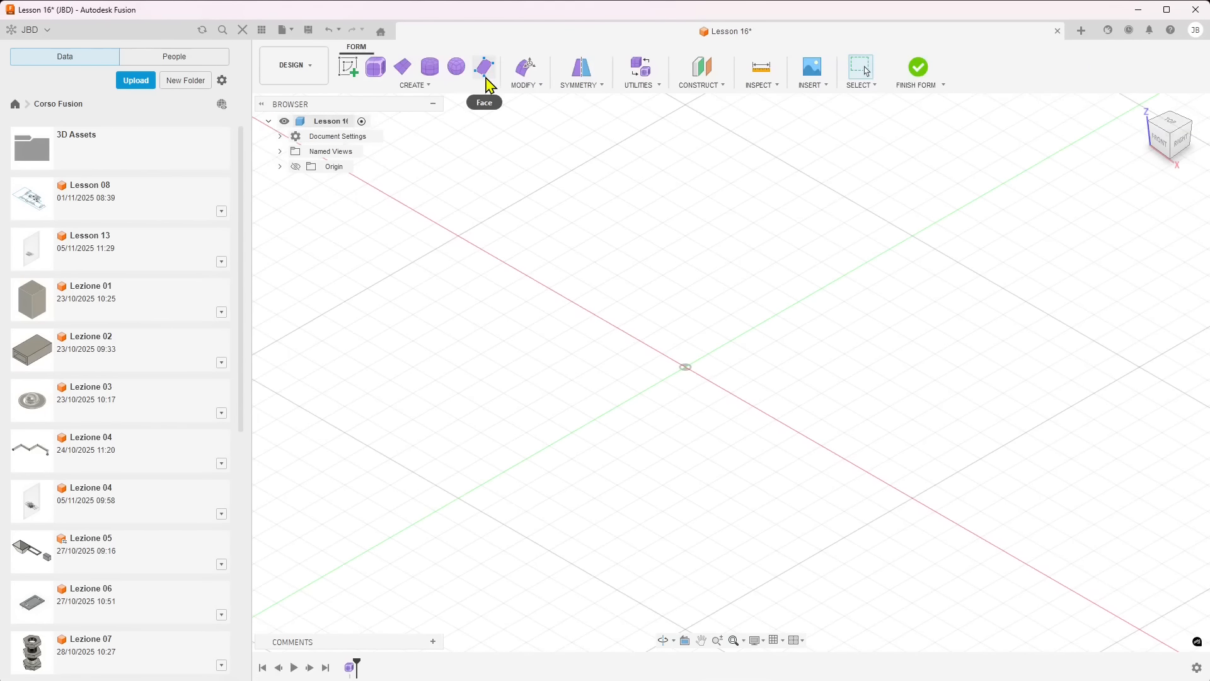
left_click(410, 88)
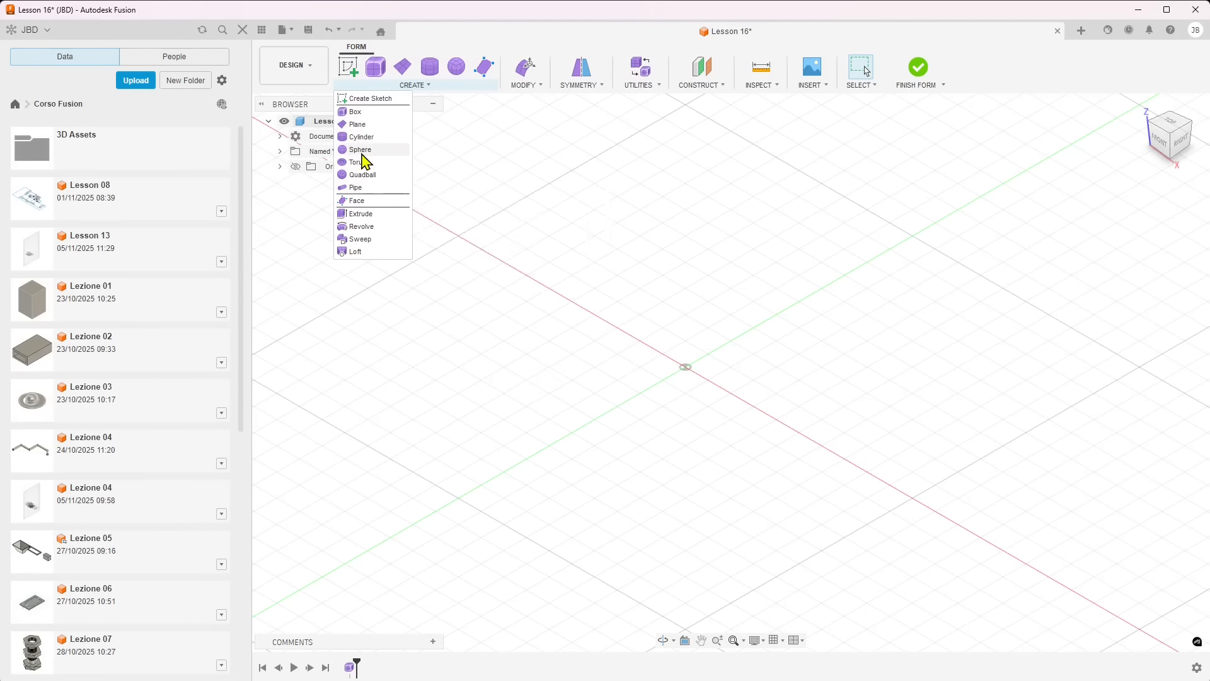
left_click(357, 113)
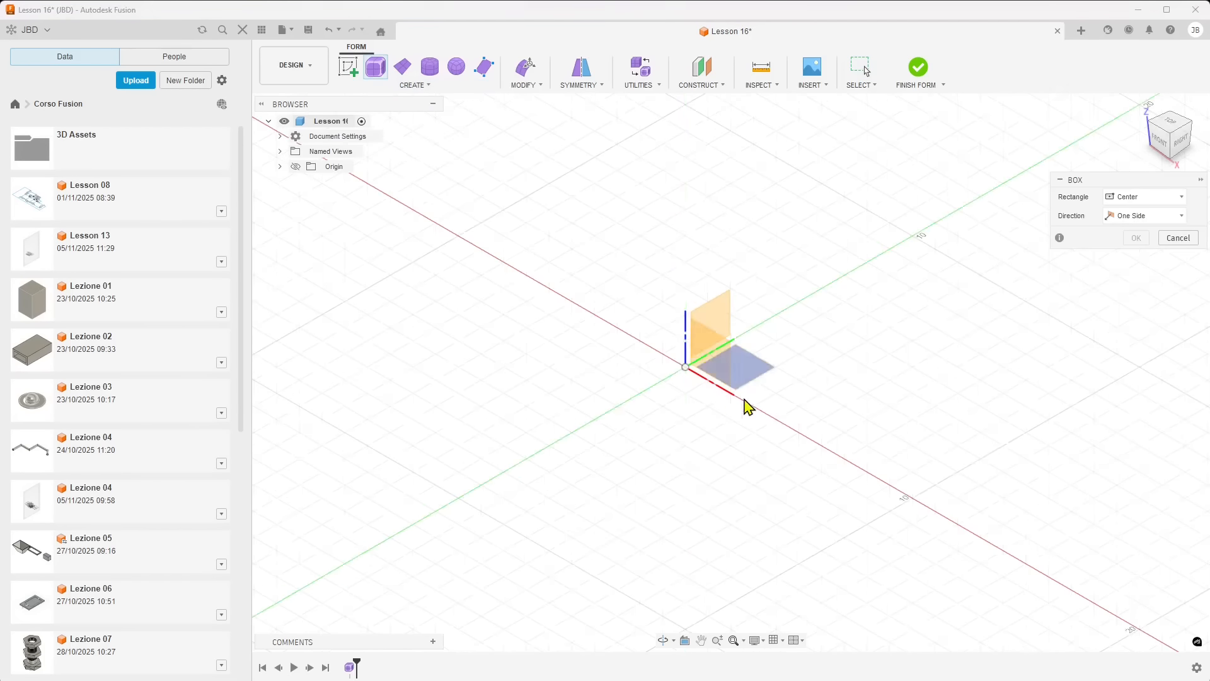
left_click(755, 377)
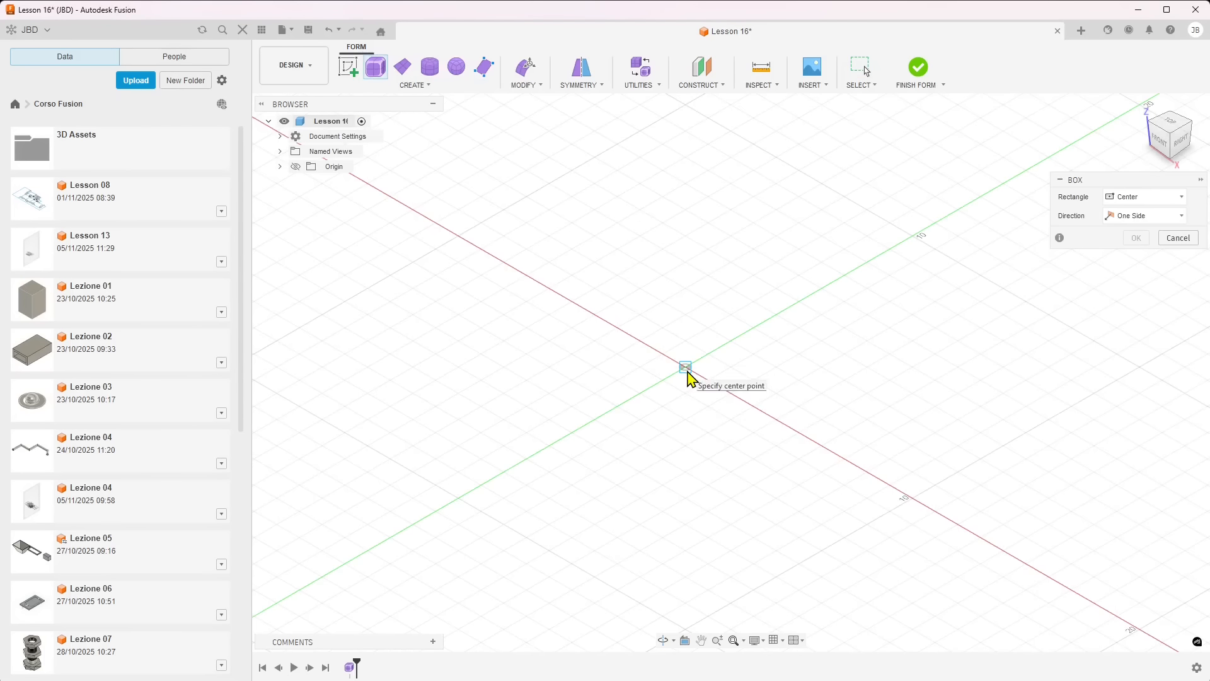
scroll(418, 329, "down", 3)
scroll(599, 376, "up", 1)
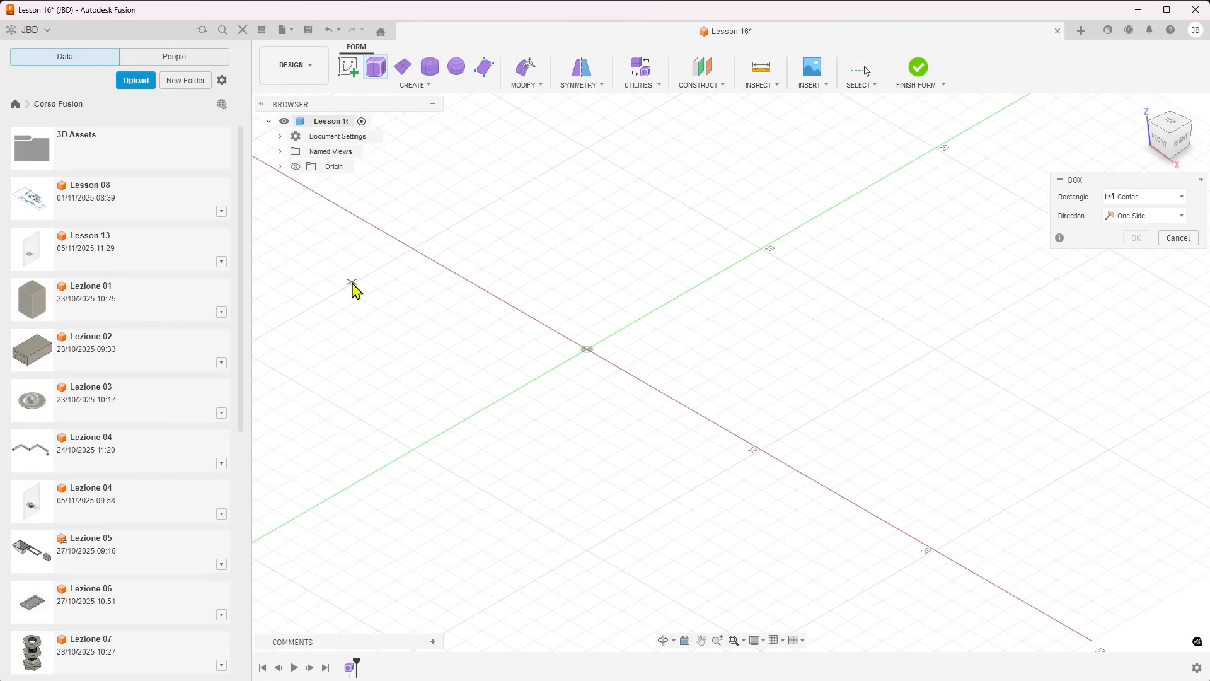
scroll(419, 285, "down", 1)
scroll(705, 379, "up", 2)
scroll(826, 411, "down", 3)
scroll(550, 284, "up", 2)
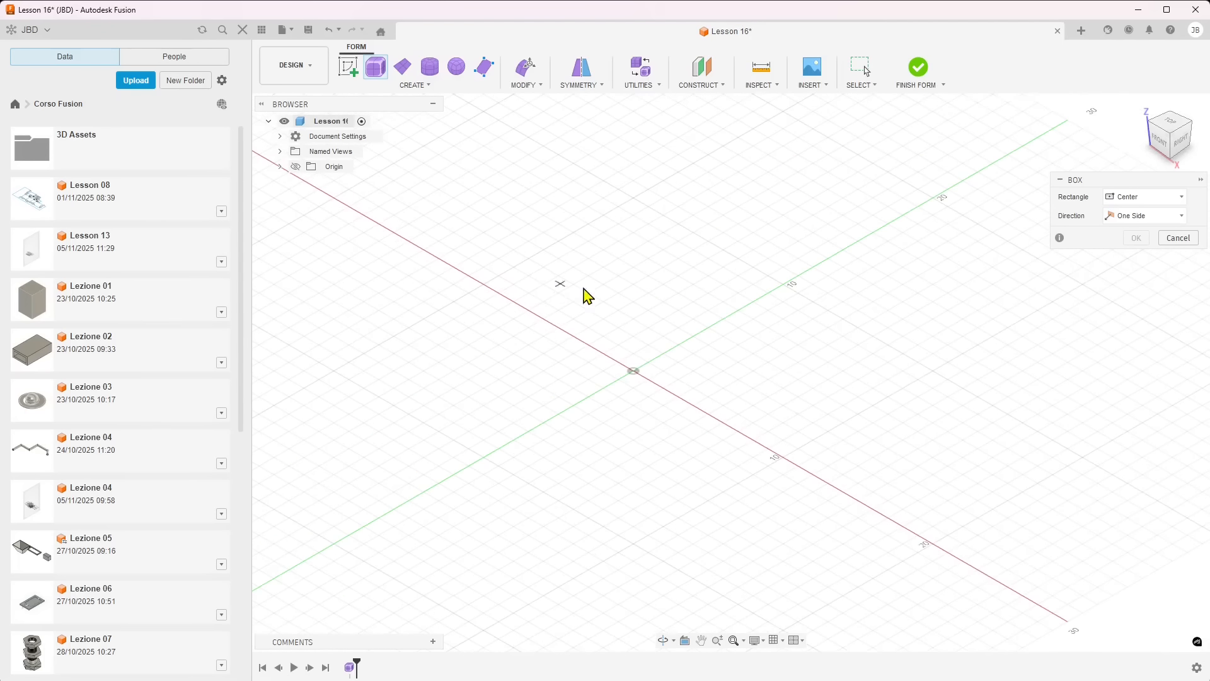
scroll(540, 328, "up", 1)
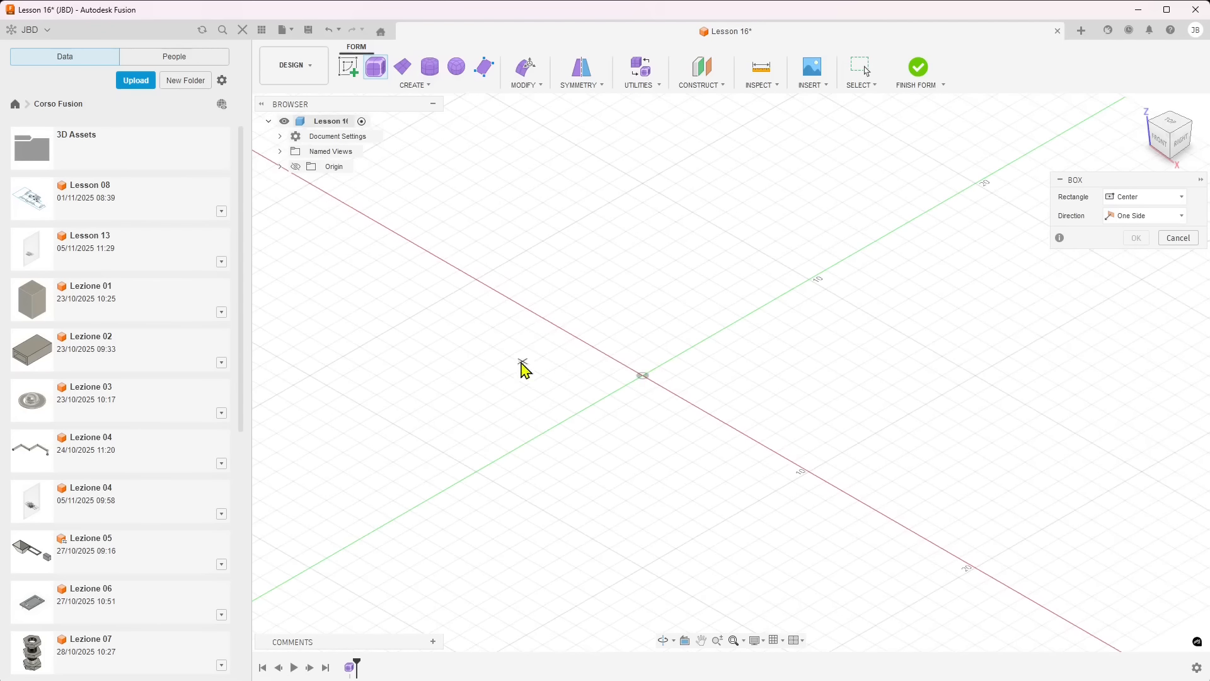
left_click(494, 347)
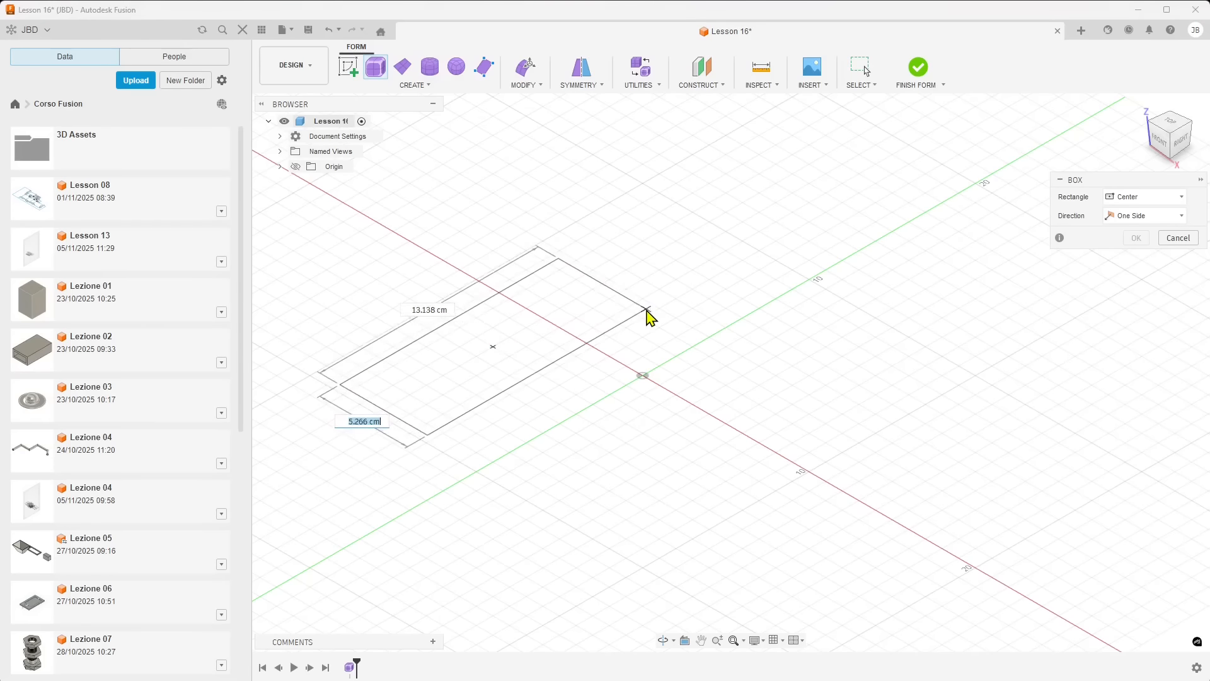
left_click(645, 299)
- Complete the box at 4 × 14 × 2 cm with 3 length faces, 2 width faces and 2 height faces
middle_click_drag(894, 362, 788, 322, "shift")
middle_click_drag(867, 293, 634, 308, "shift")
left_click_drag(635, 309, 658, 347)
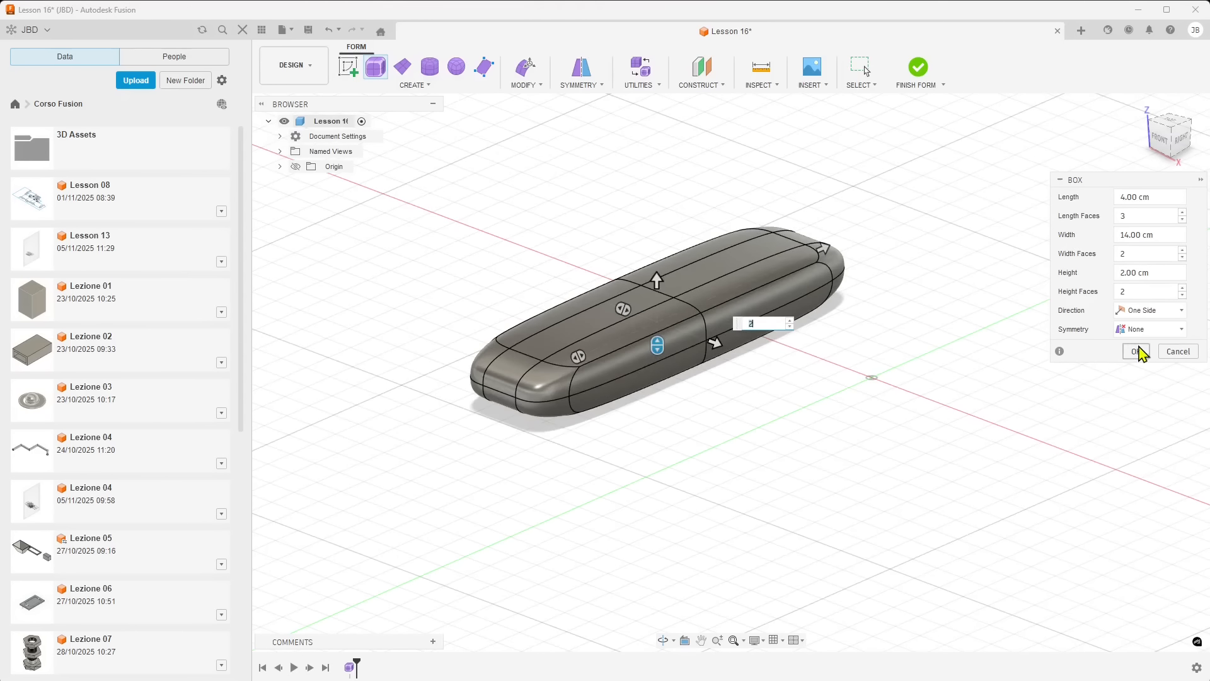
left_click(1140, 352)
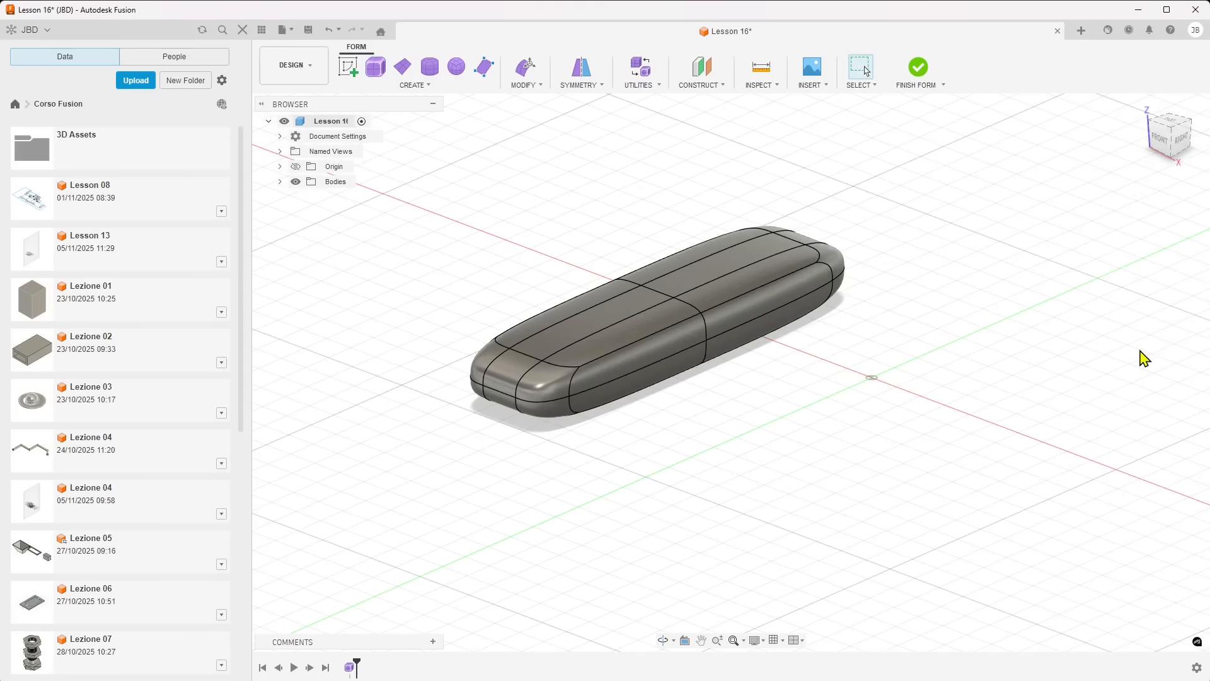
- Draw a center-defined T-Spline plane of about 4.4 × 11.8 cm on the ground beside the box
left_click(407, 74)
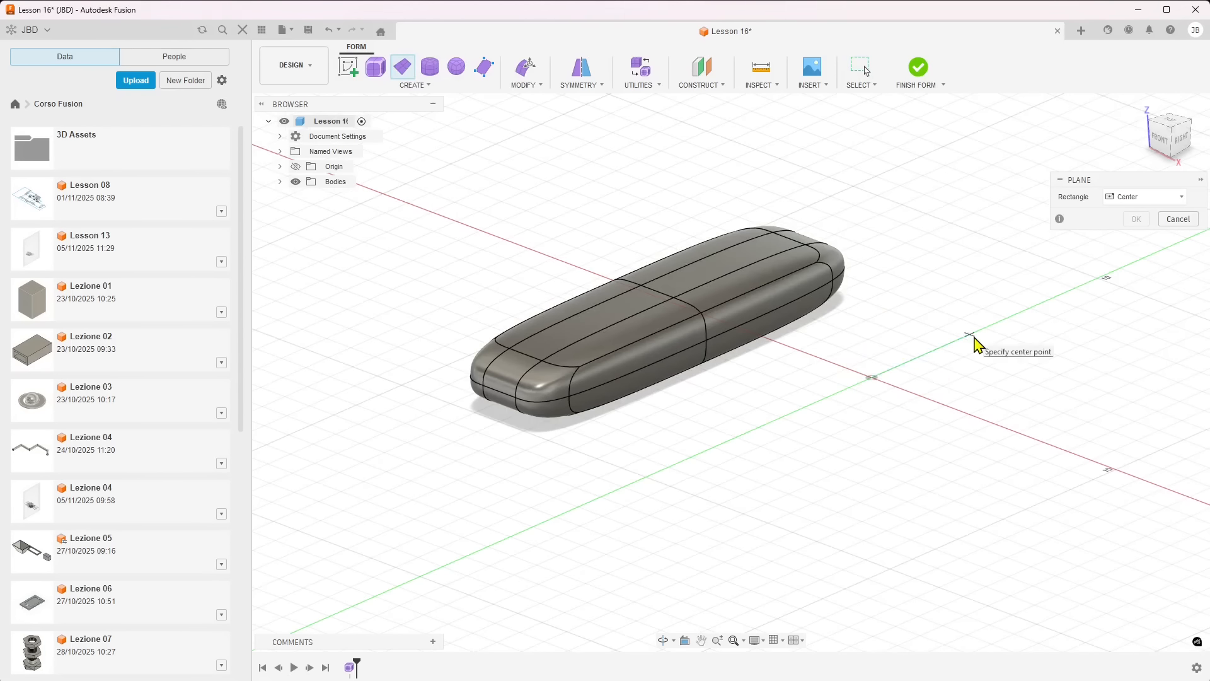
left_click(969, 414)
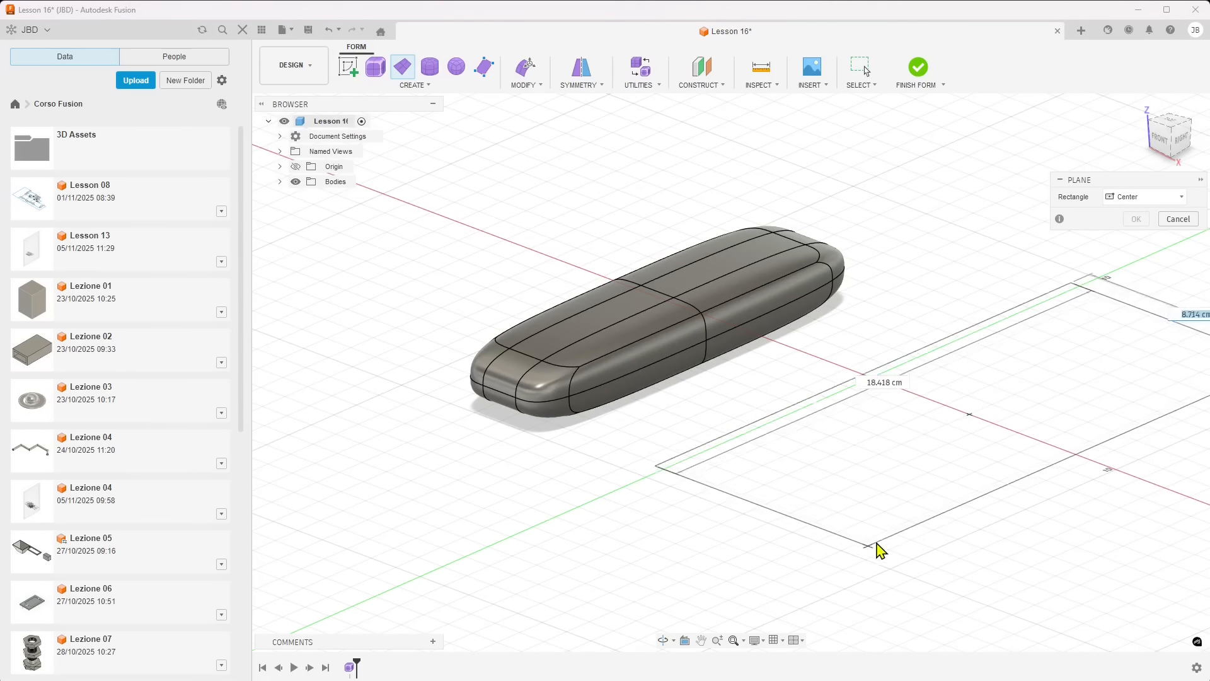
left_click(891, 494)
scroll(717, 396, "down", 3)
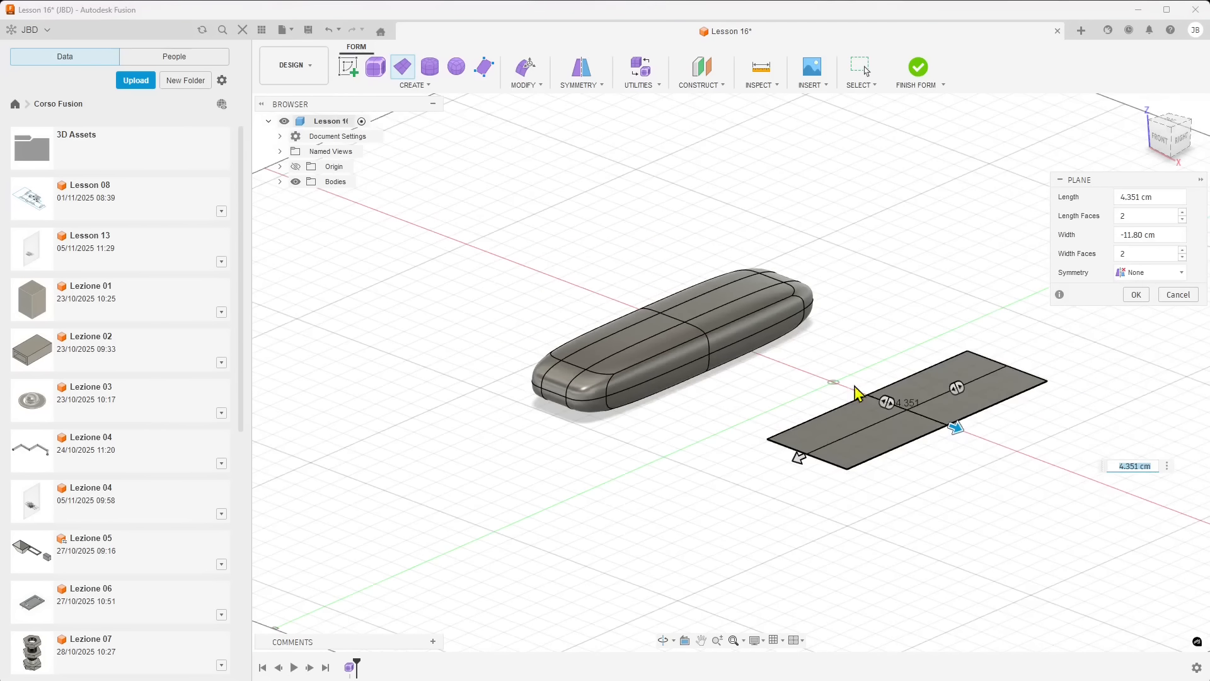
scroll(880, 381, "up", 1)
- Divide the plane into 2 length faces and 3 width faces and create it
mouse_move(965, 388)
left_mouse_down()
mouse_move(876, 407)
mouse_move(1012, 359)
mouse_move(979, 379)
left_mouse_up()
mouse_move(880, 397)
left_mouse_down()
mouse_move(913, 414)
mouse_move(855, 395)
mouse_move(875, 409)
left_mouse_up()
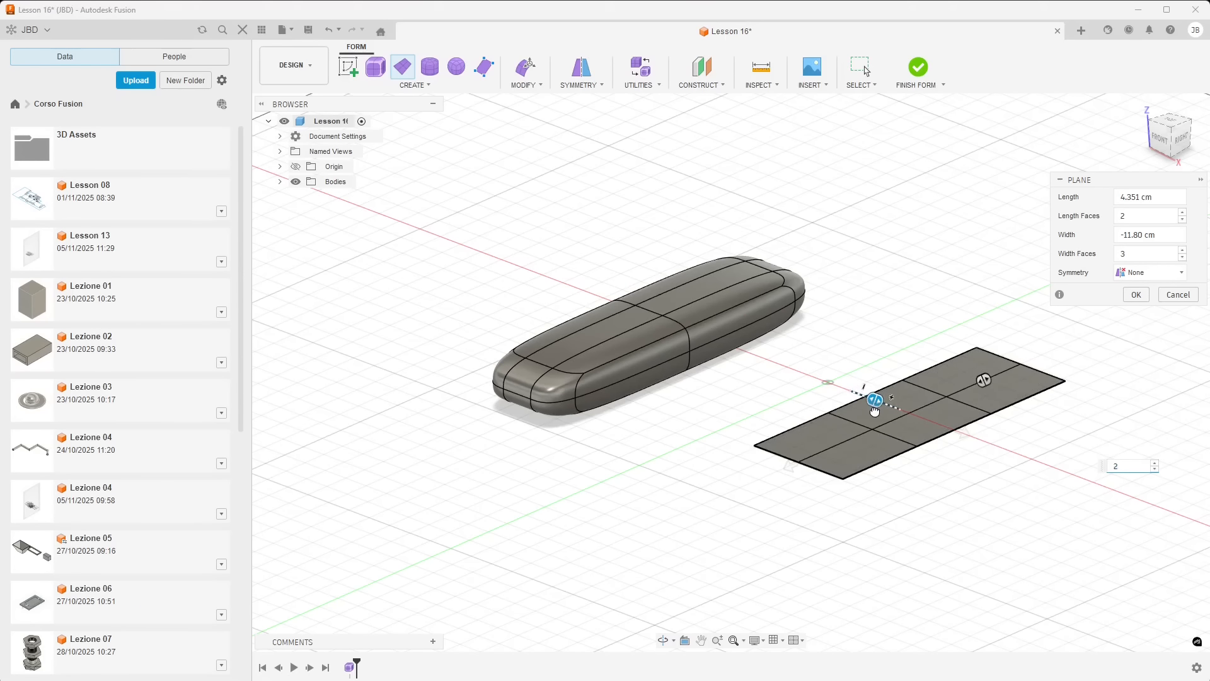
scroll(904, 474, "down", 1)
scroll(894, 440, "up", 2)
middle_click_drag(893, 428, 813, 383, "shift")
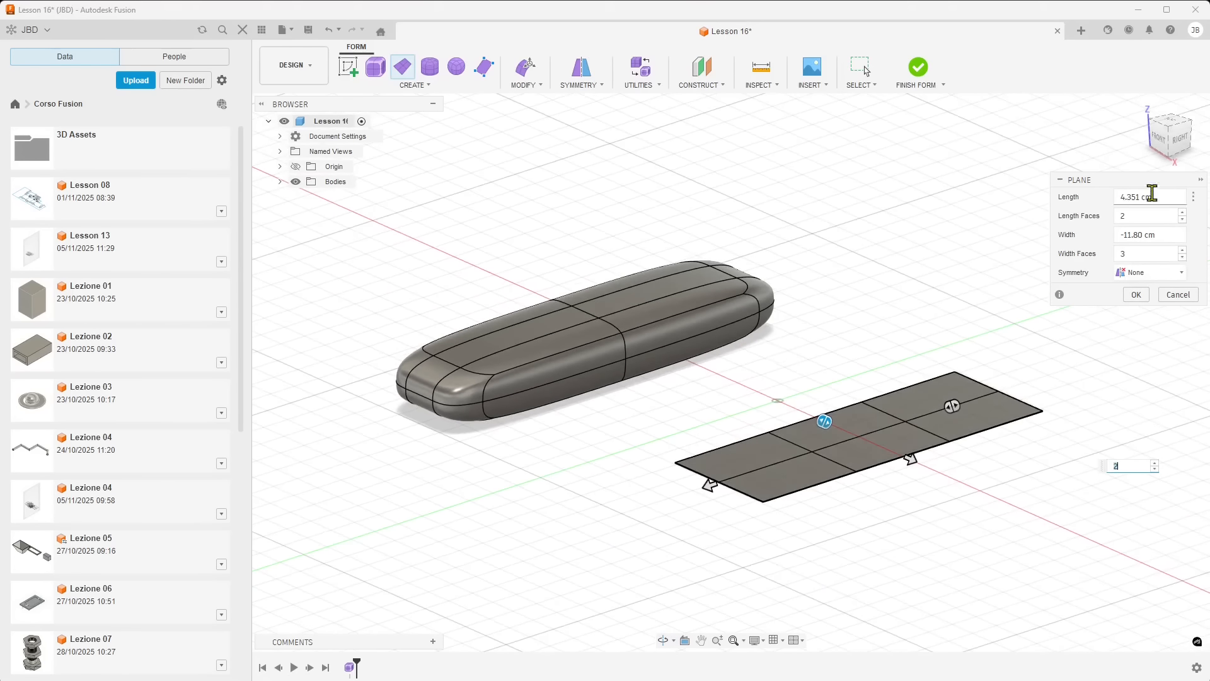
left_click(1137, 295)
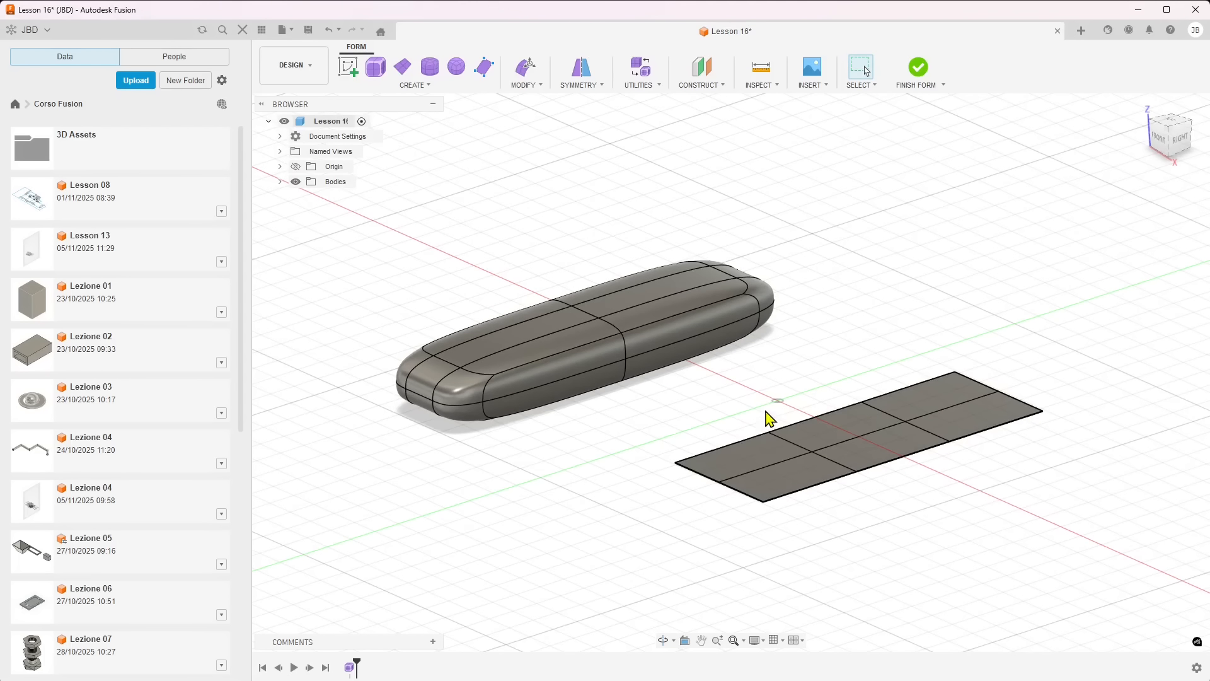
scroll(901, 384, "down", 1)
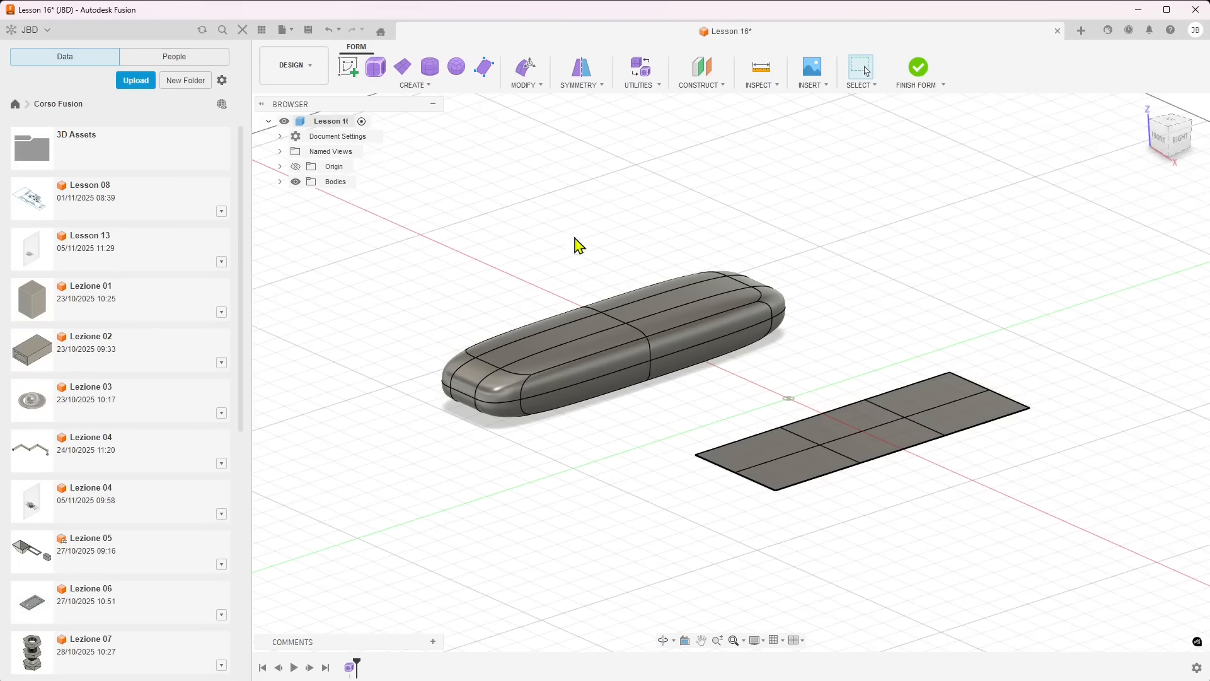
middle_click_drag(626, 411, 635, 438, "shift")
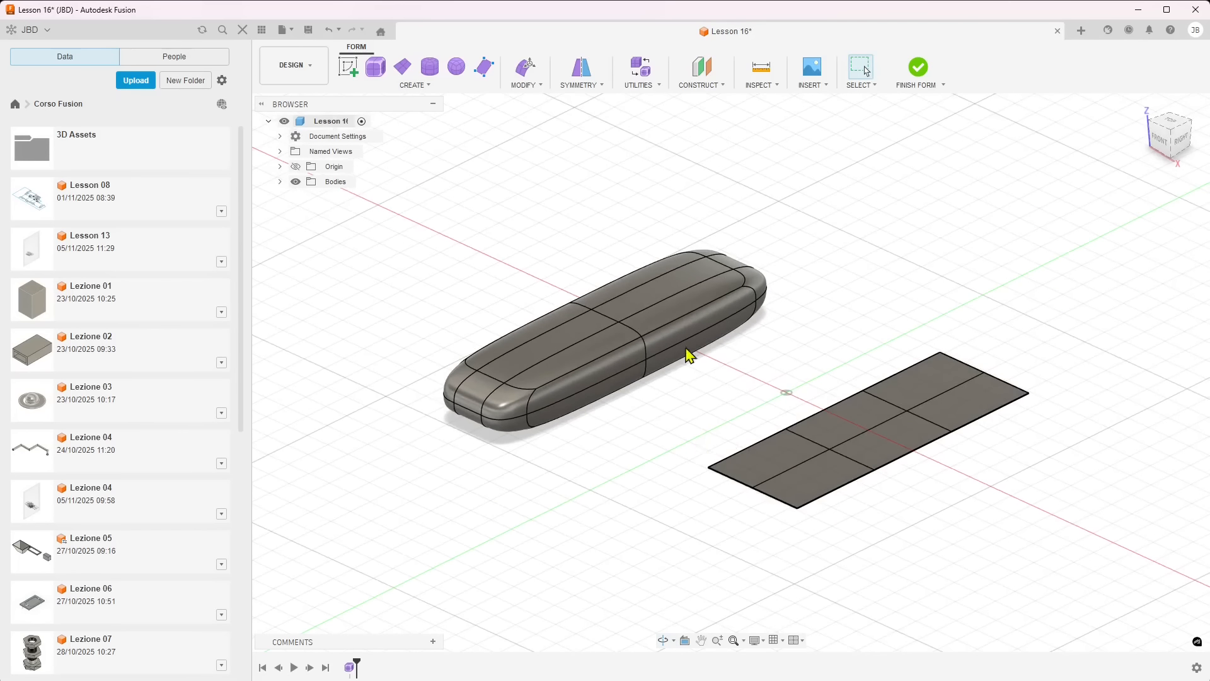
left_click(637, 76)
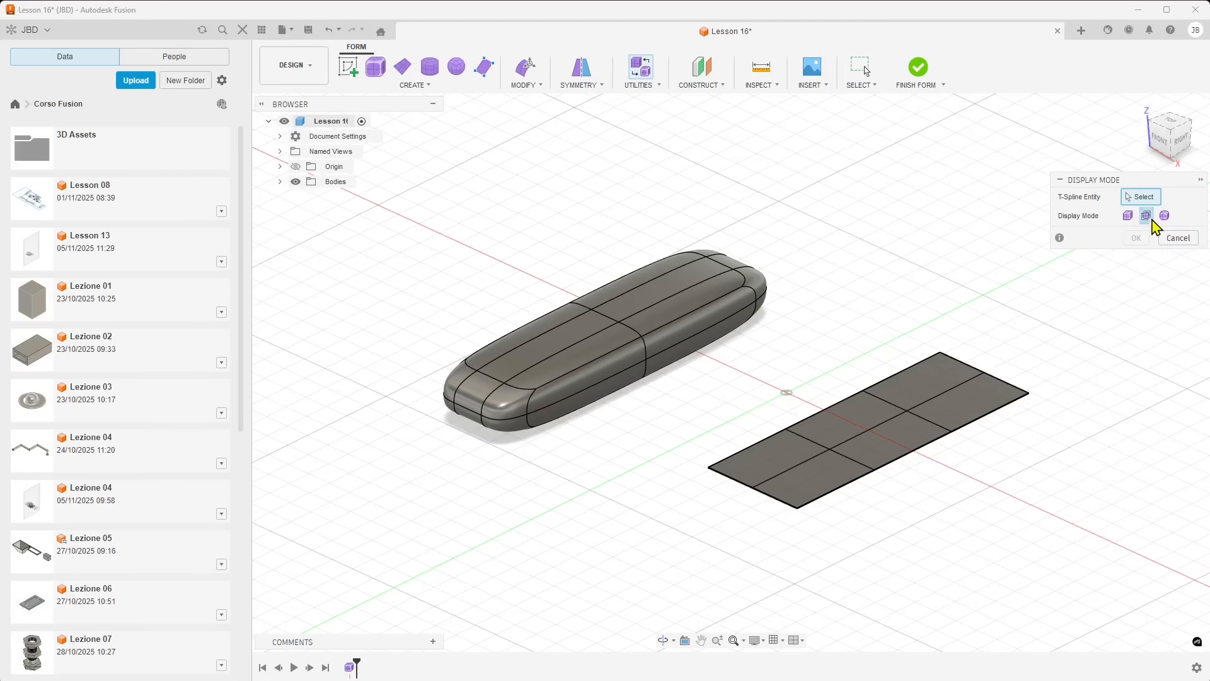
left_click(1147, 216)
left_click(1137, 240)
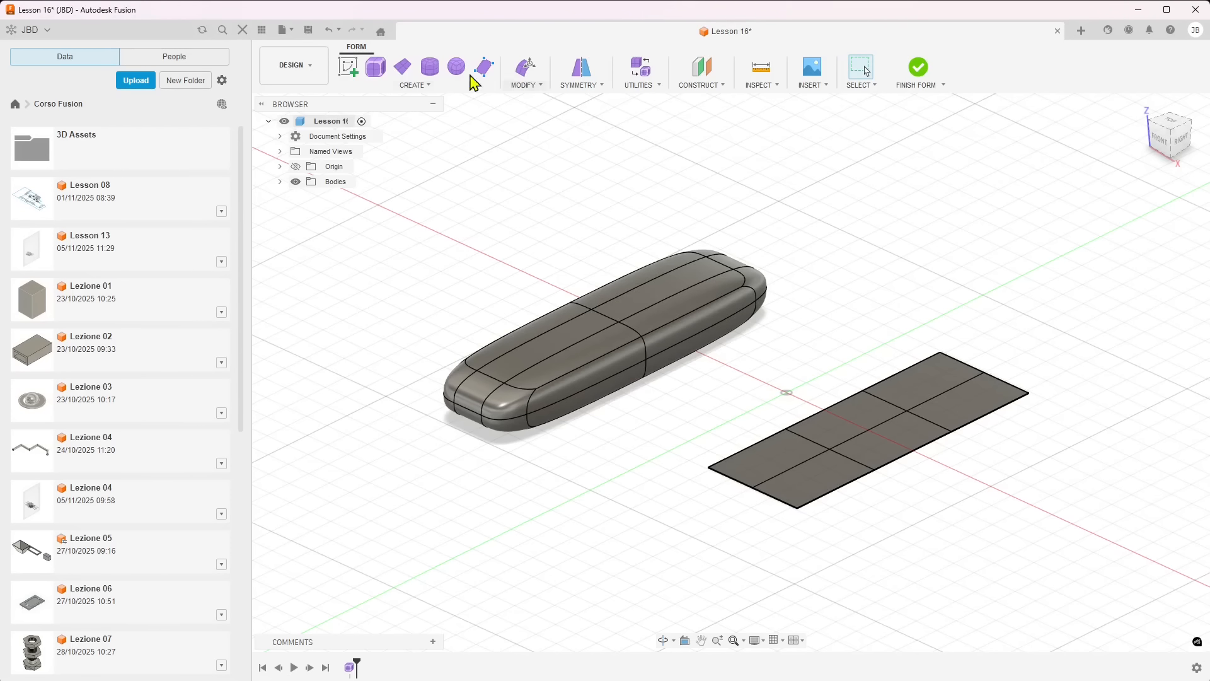
- Compare the box, control frame and smooth display modes on both T-Spline bodies, finishing with the smooth display
left_click(280, 182)
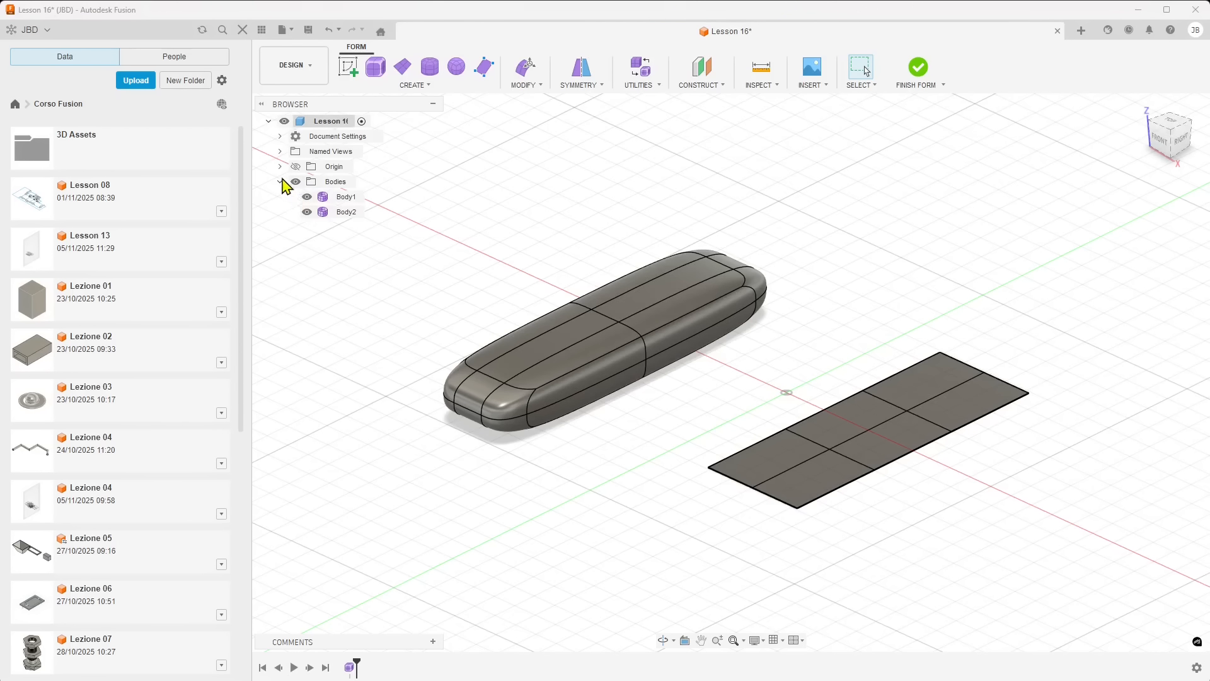
left_click(344, 197)
left_click(341, 213, "ctrl")
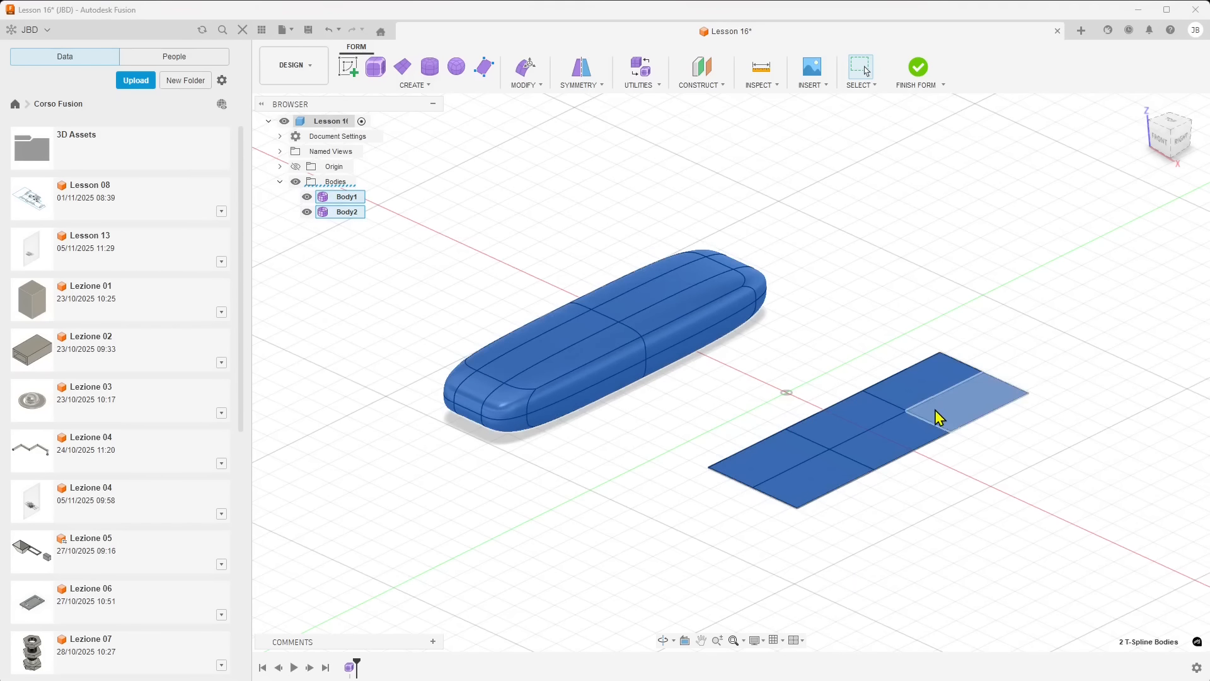
left_click(649, 69)
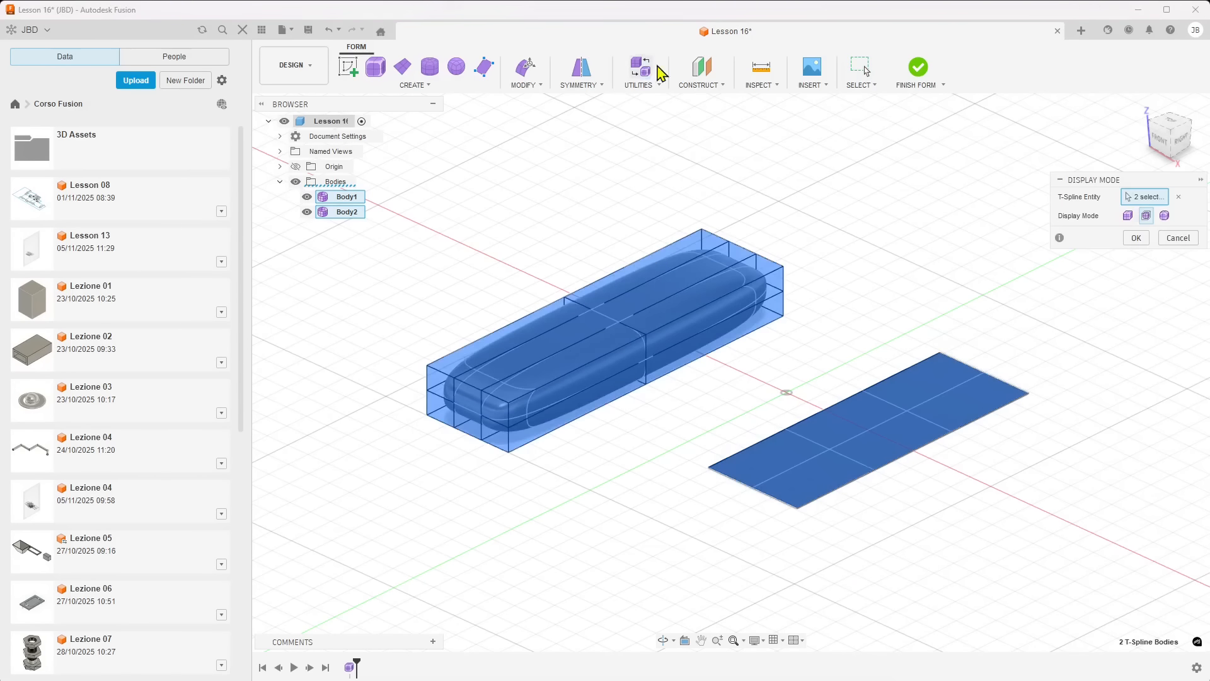
left_click(1128, 216)
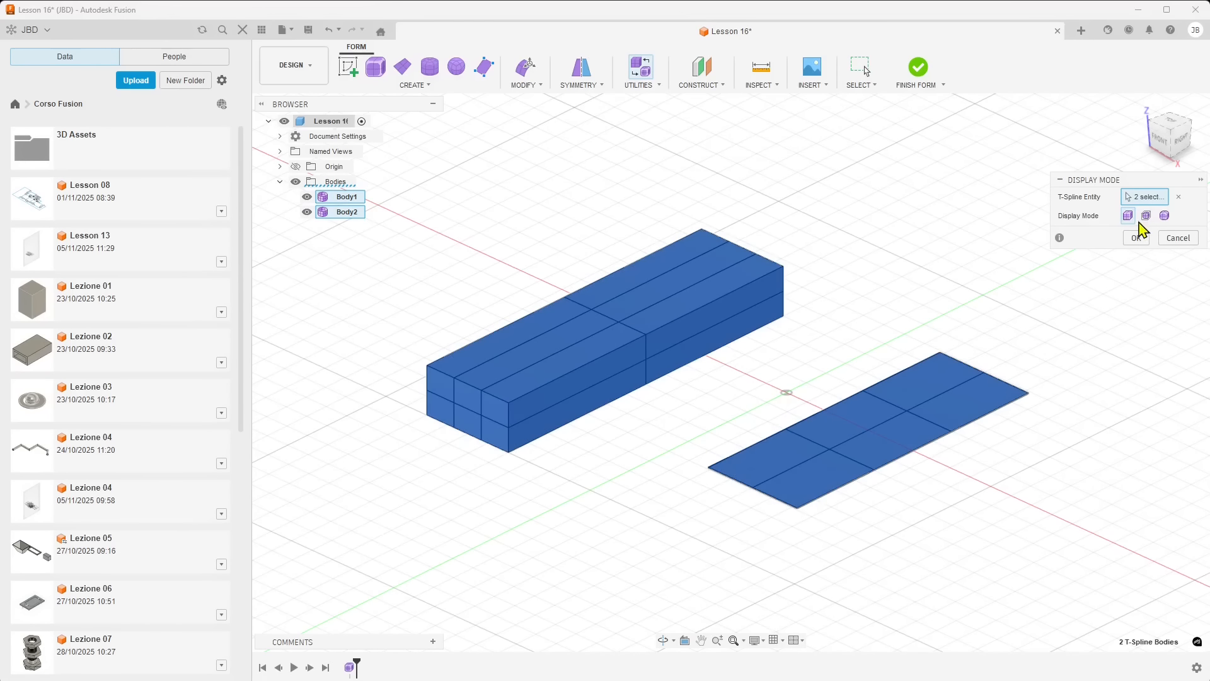
left_click(1146, 216)
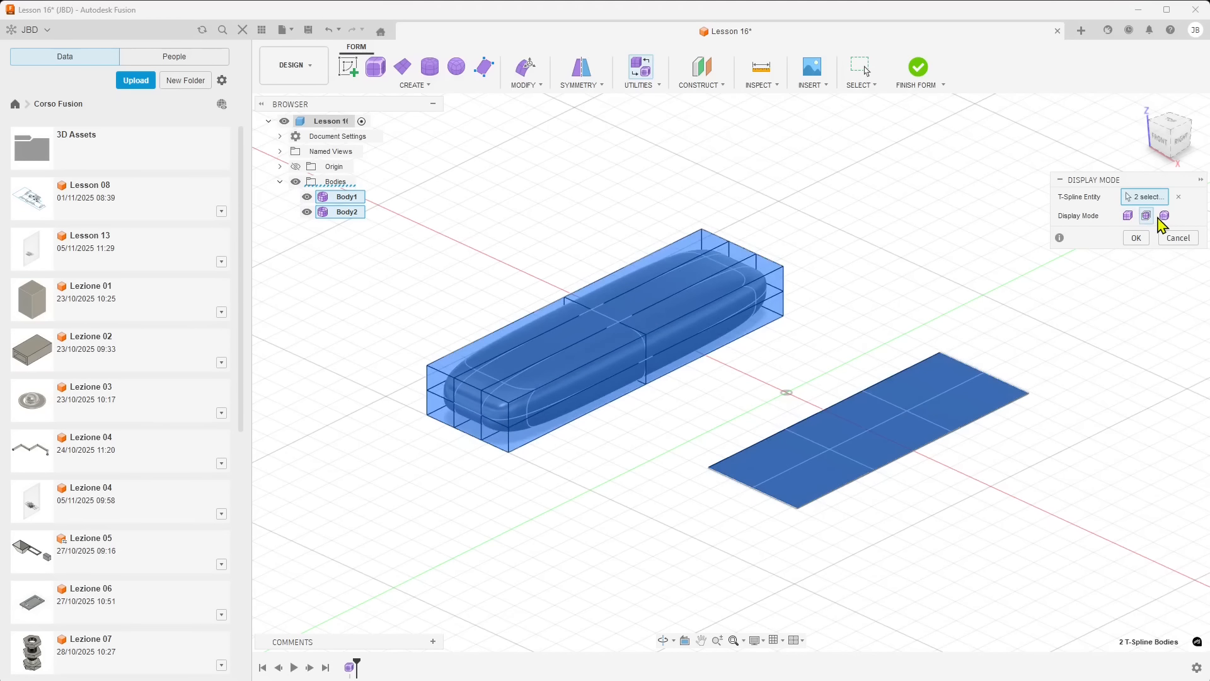
left_click(1164, 216)
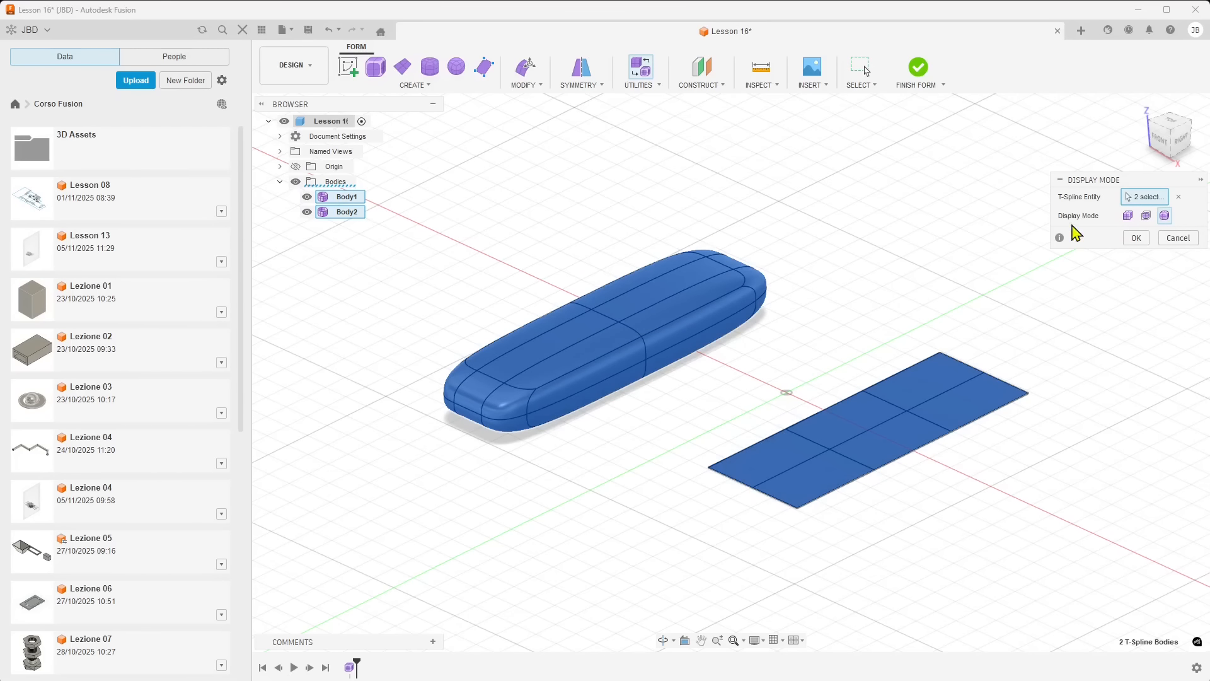
left_click(1128, 216)
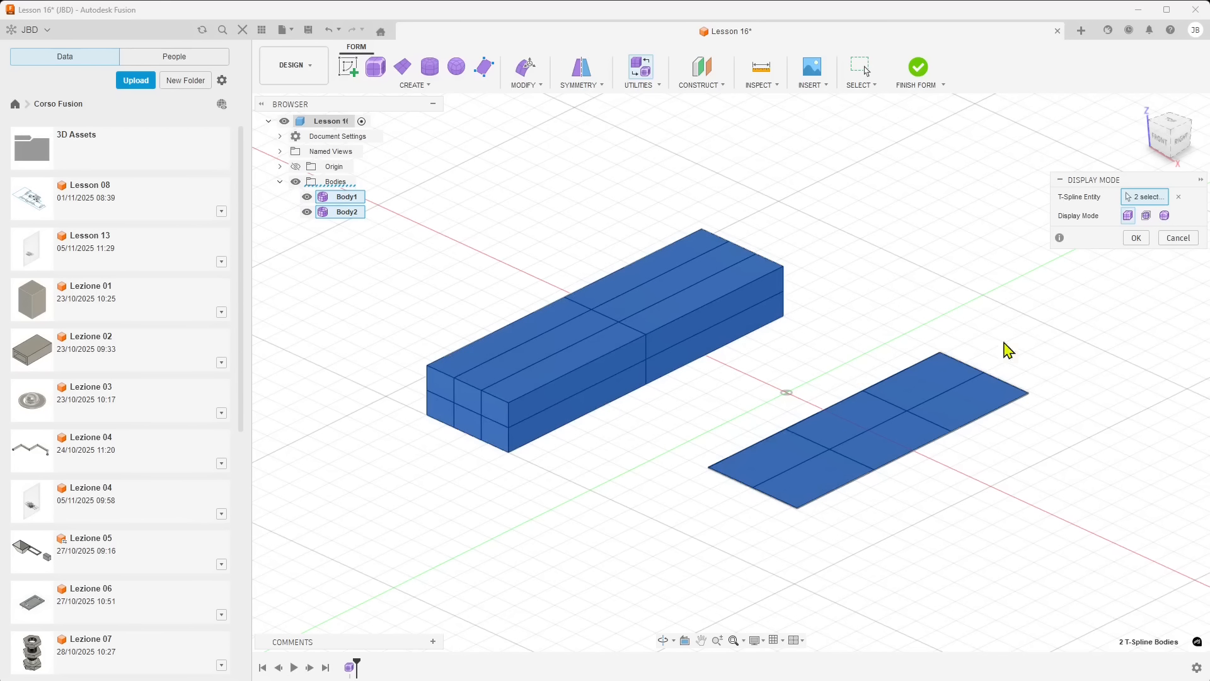
left_click(1164, 216)
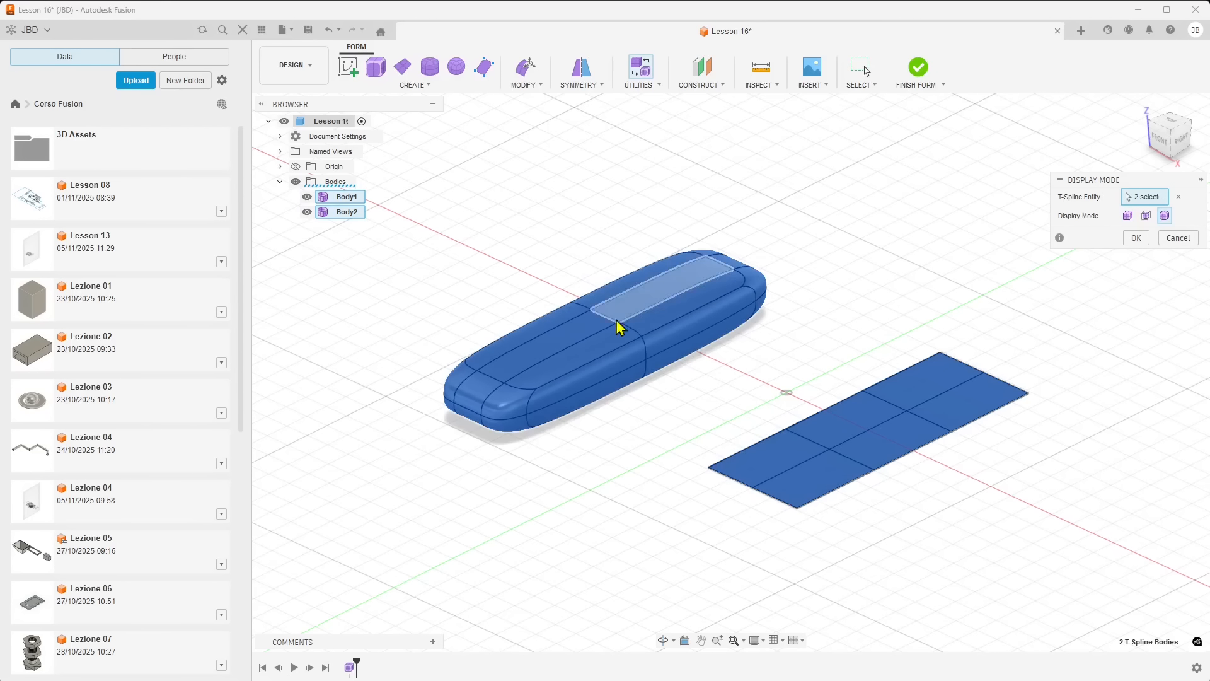
left_click(1136, 238)
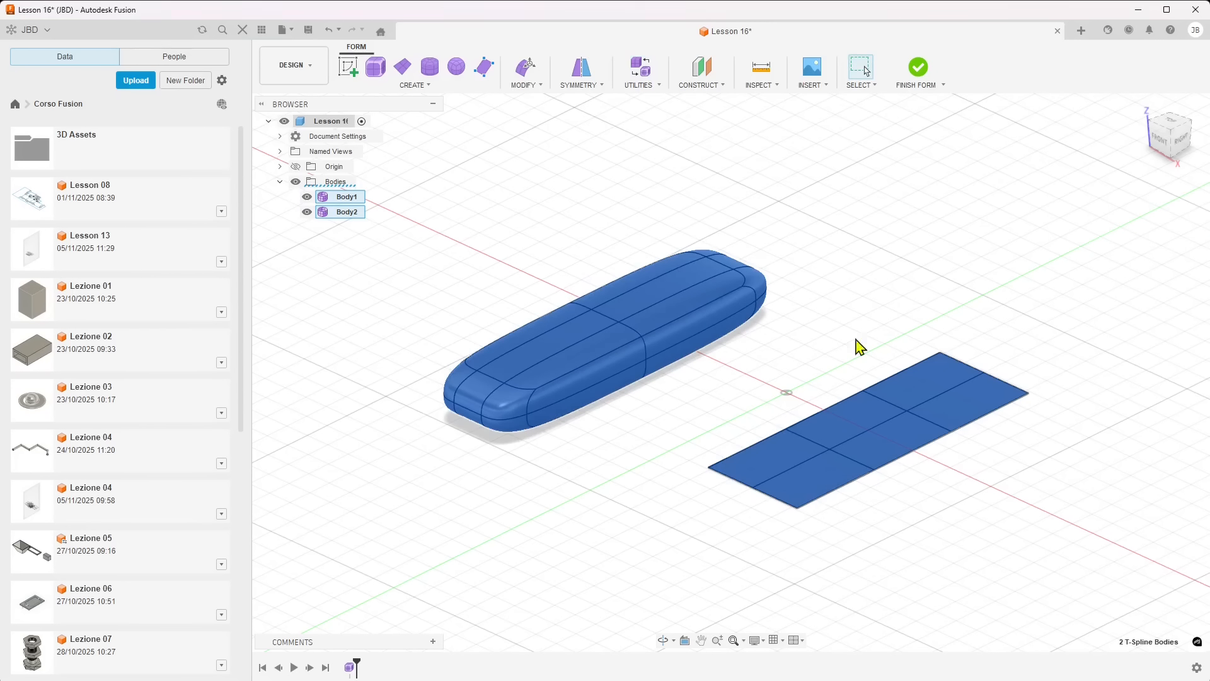
- Convert both selected T-Spline bodies to BRep with the New Body operation
left_click(661, 83)
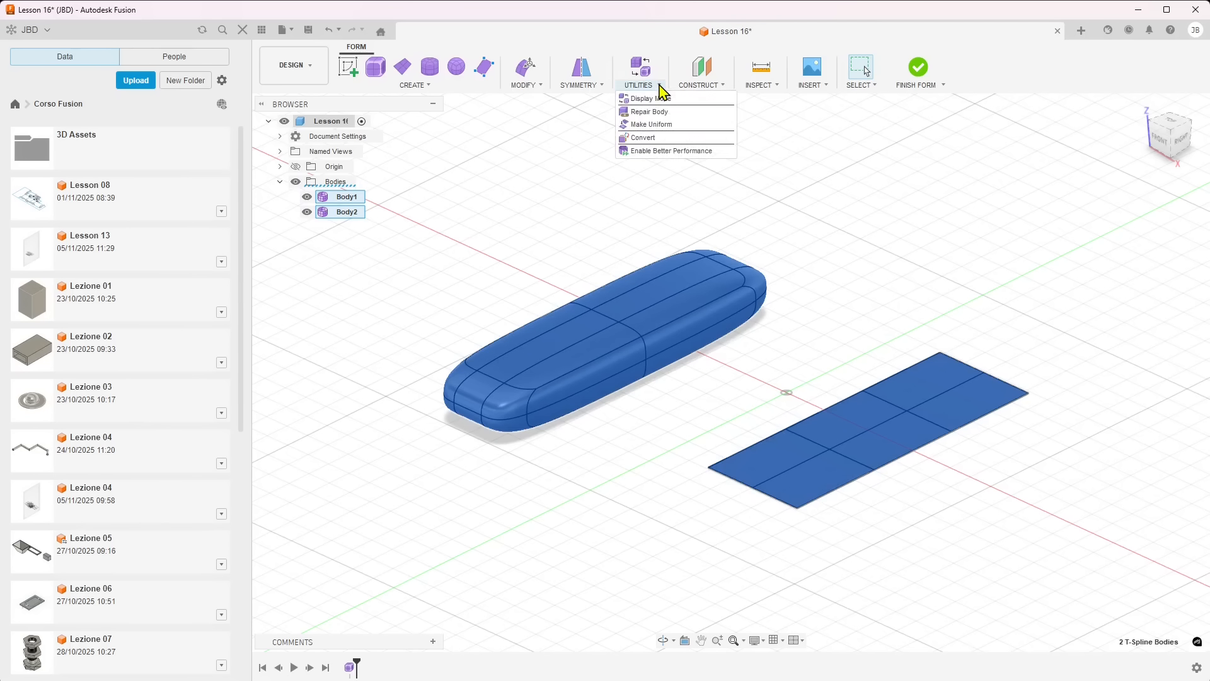
left_click(653, 145)
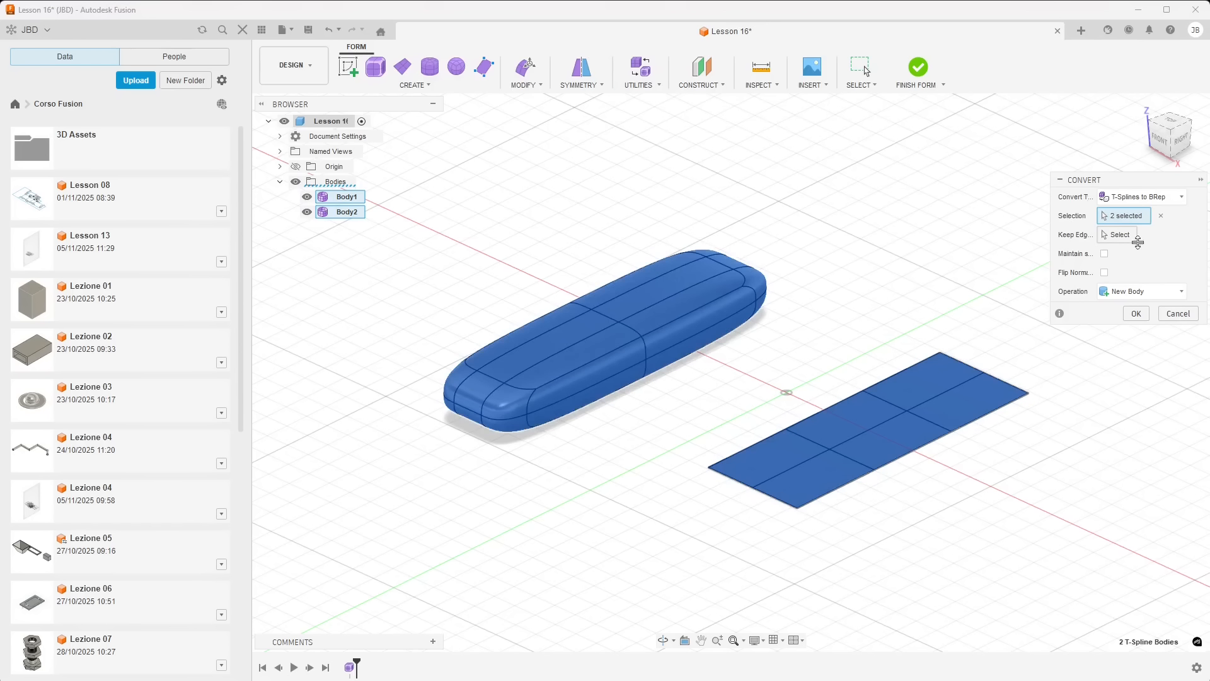
left_click(1135, 196)
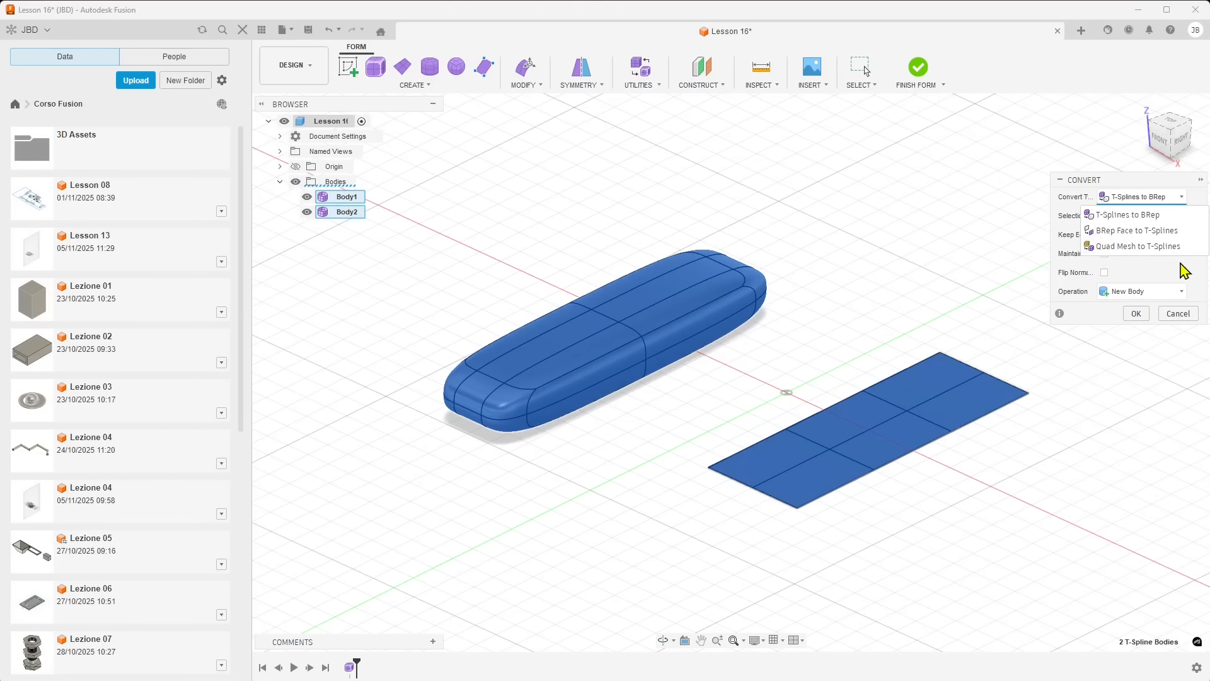
left_click(1160, 269)
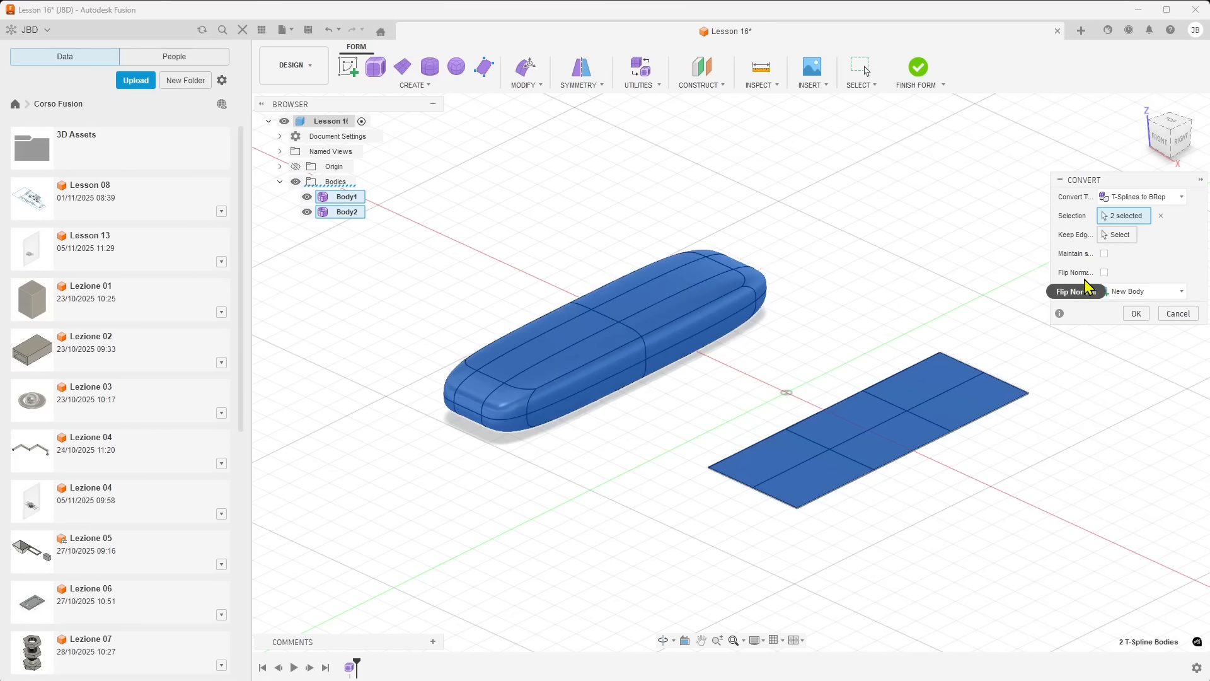
left_click(1136, 314)
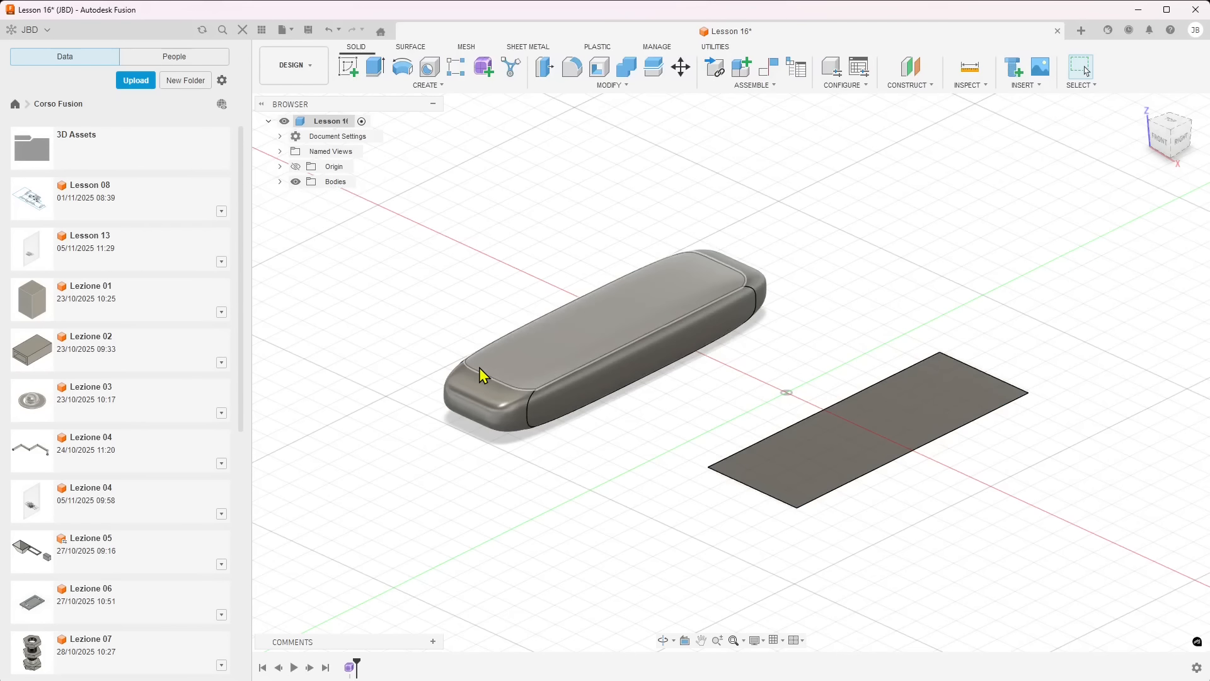
- Examine the converted box and plane in the model and their body types in the list of bodies
left_click(280, 182)
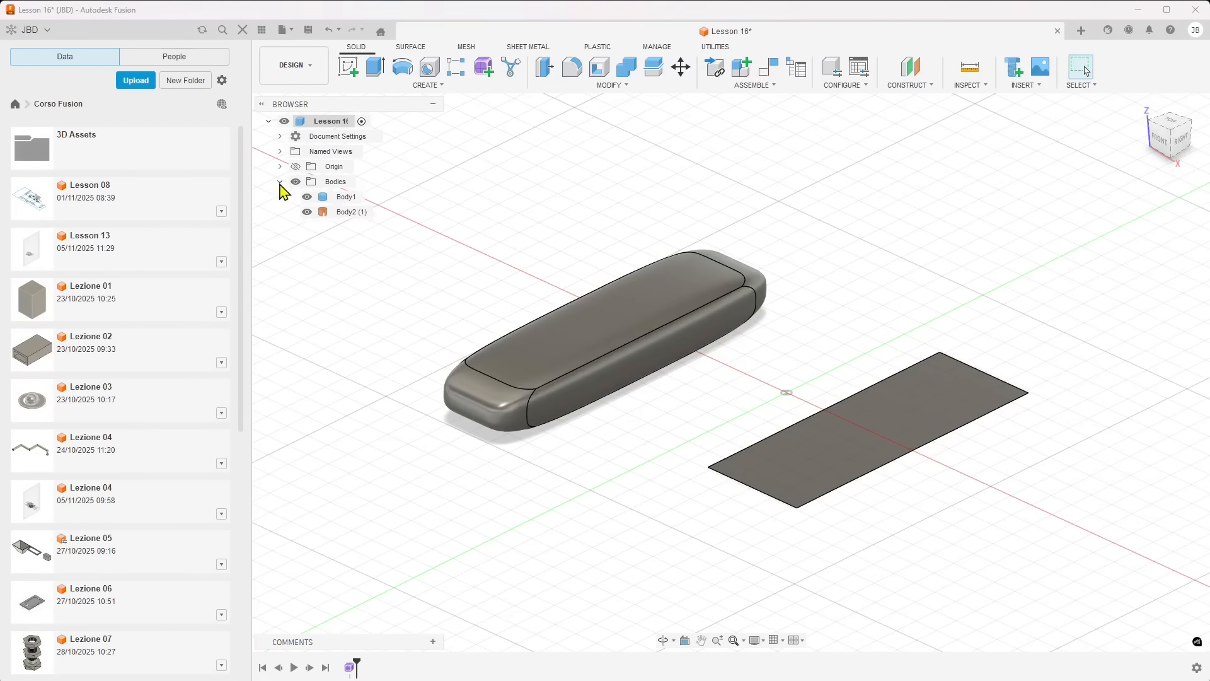
left_click(348, 198)
middle_click_drag(607, 335, 594, 413, "shift")
left_click(875, 406)
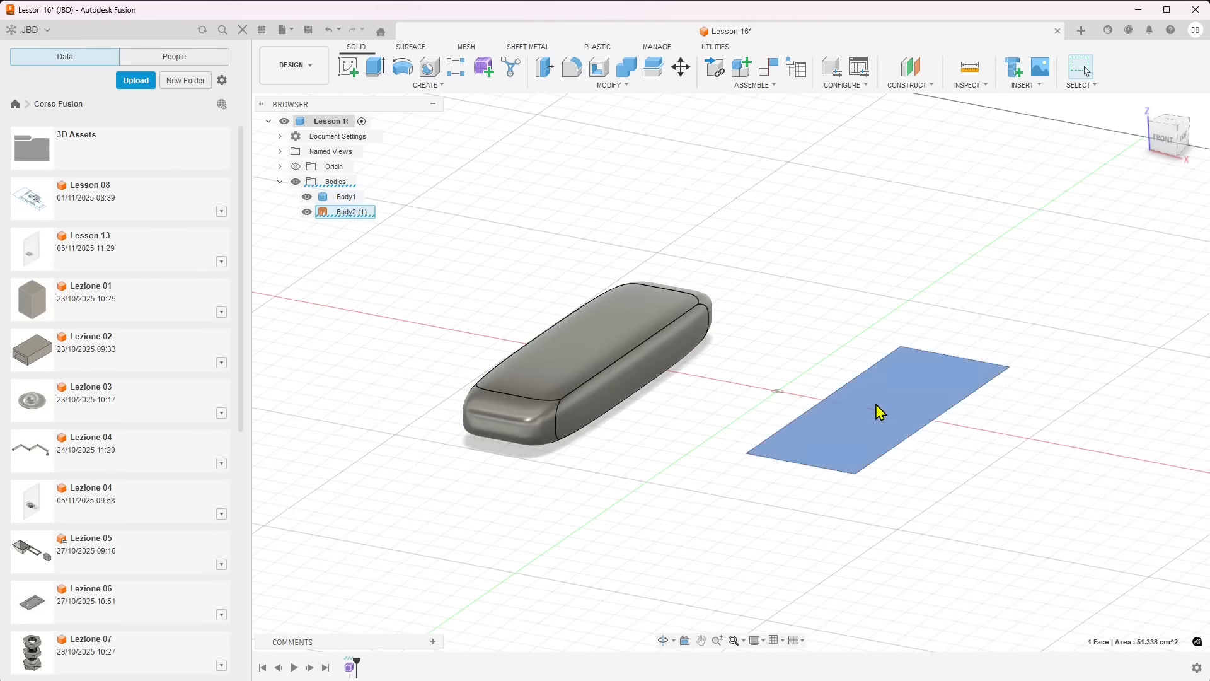
left_click(448, 220)
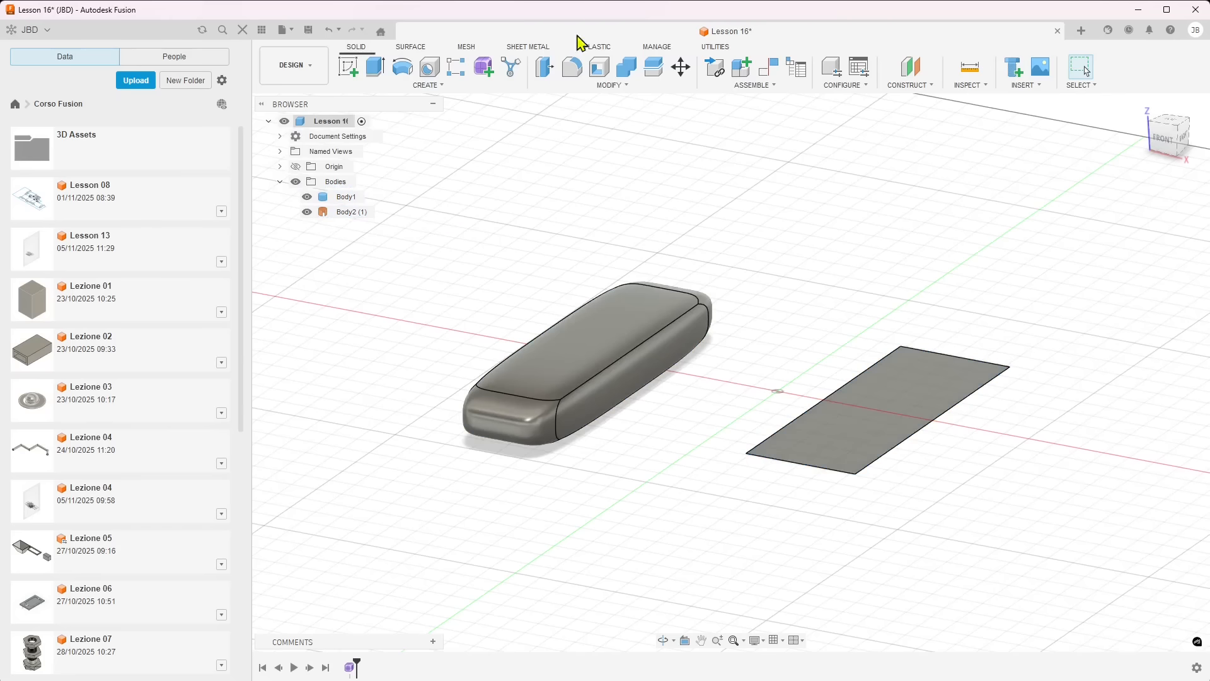
- Convert all faces of both BRep bodies to T-Splines in a new form, with uniform spacing and 4 faces in length and width
middle_click_drag(651, 377, 656, 386, "shift")
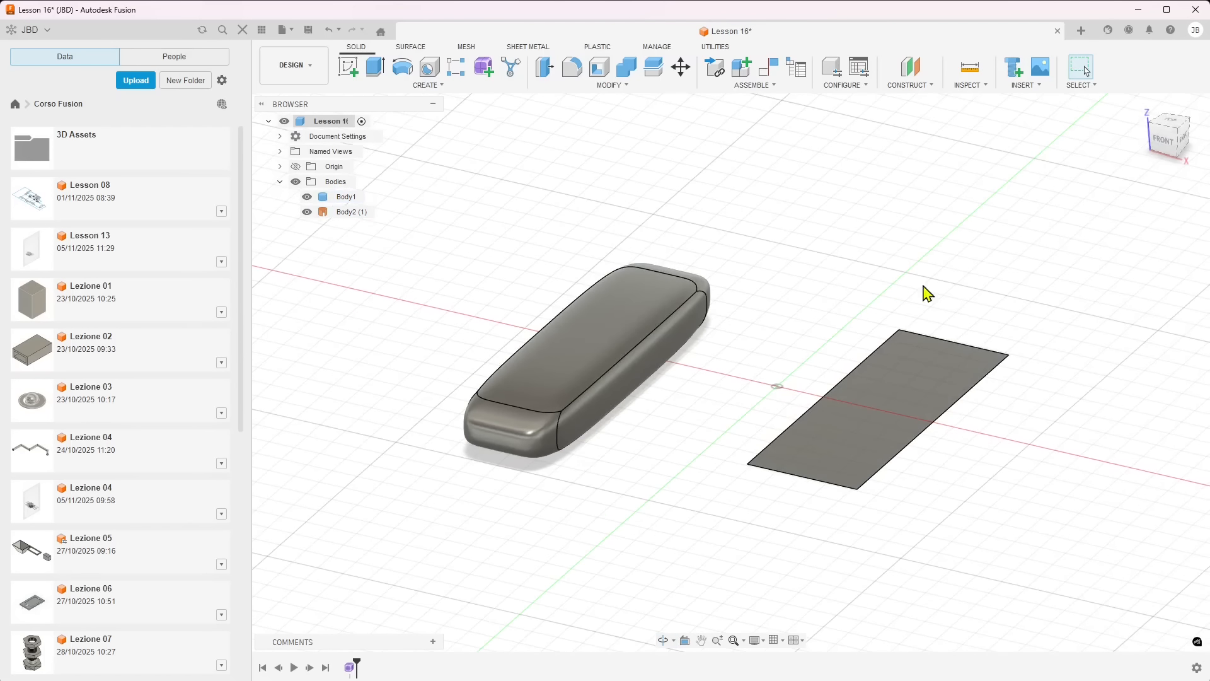
left_click_drag(1087, 234, 474, 530)
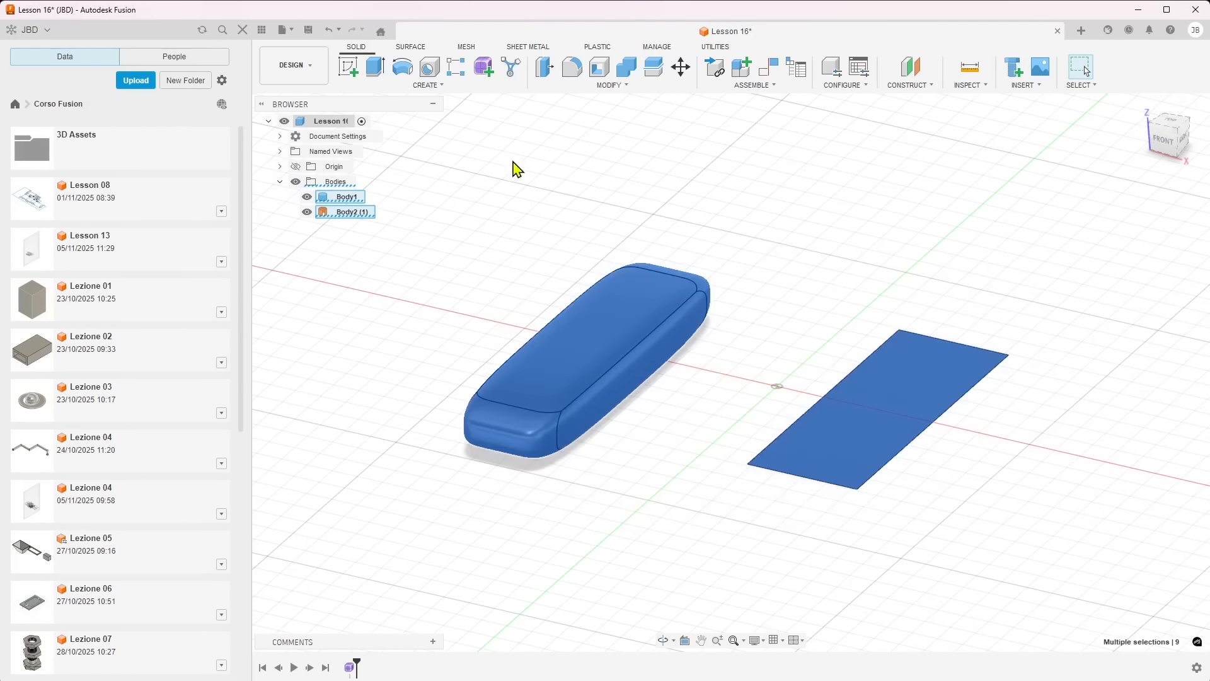
left_click(485, 73)
left_click(650, 88)
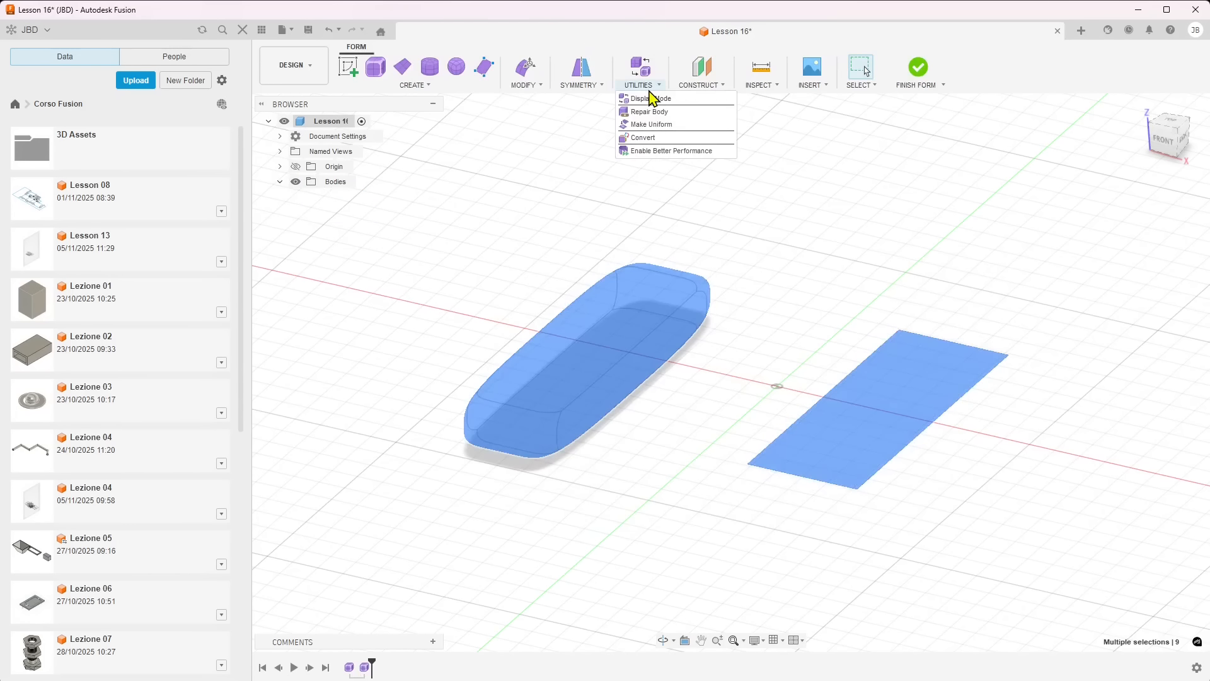
left_click(655, 137)
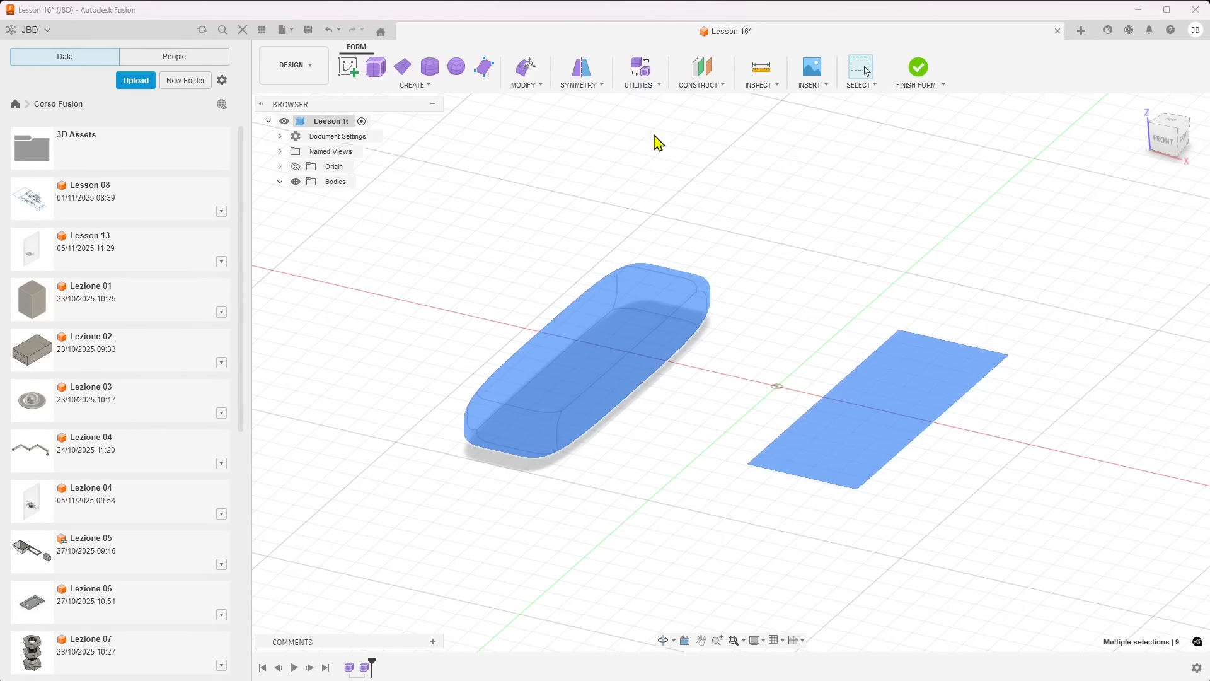
left_click(1138, 197)
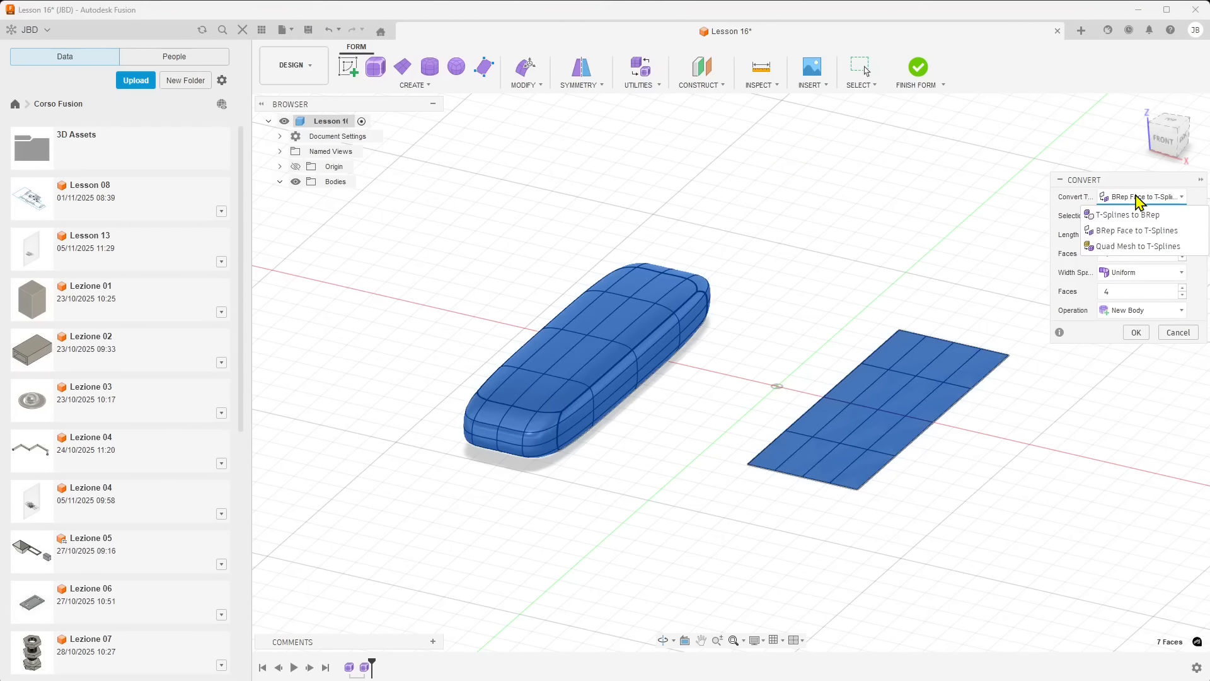
left_click(1135, 230)
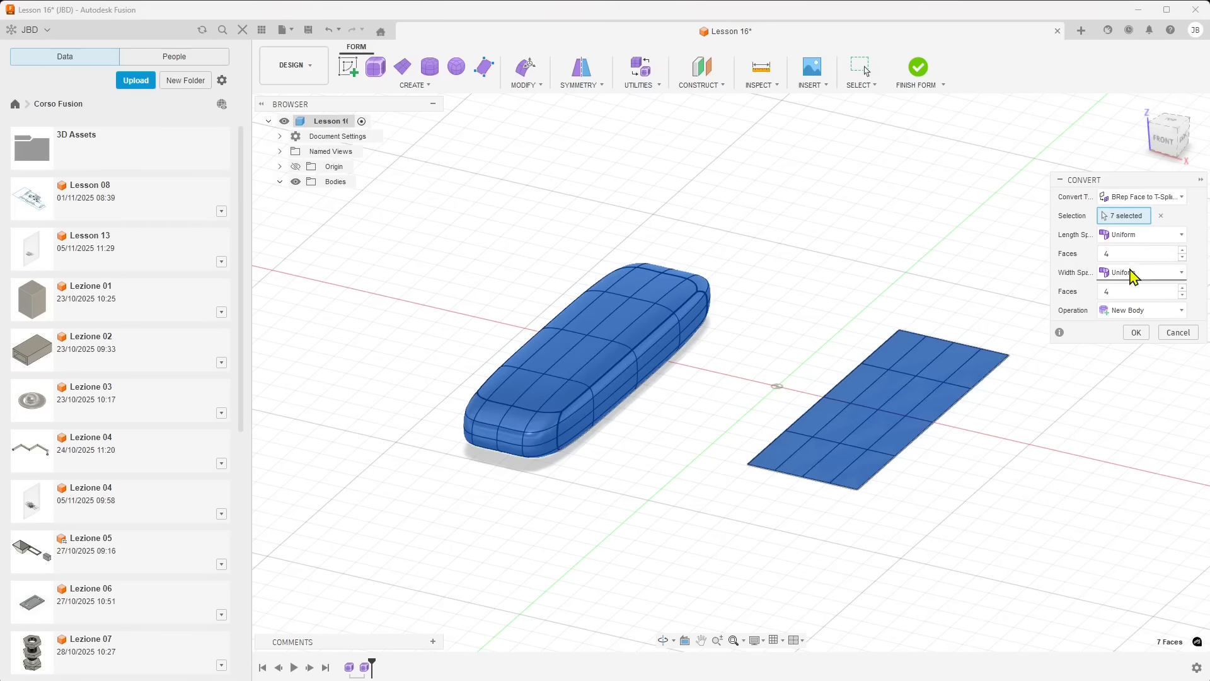
left_click(1136, 332)
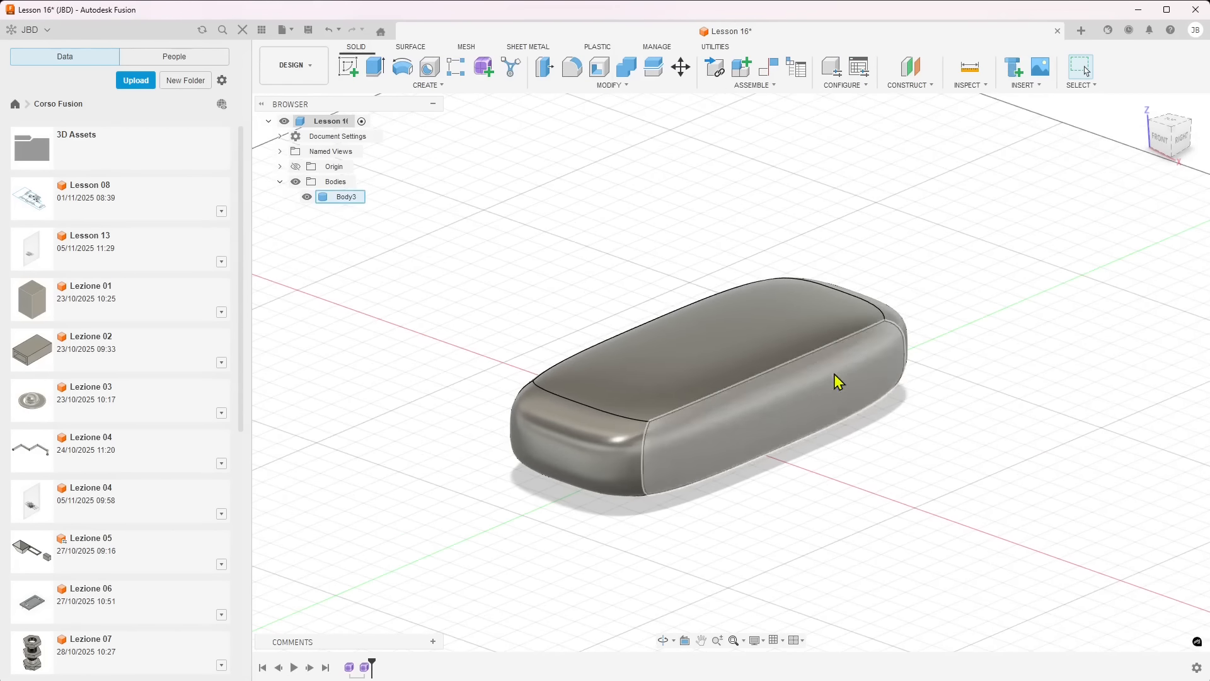
- Set up a Silhouette Split of the rounded solid body with the YZ plane as view direction and Split Faces Only as operation
middle_click_drag(835, 375, 895, 424, "shift")
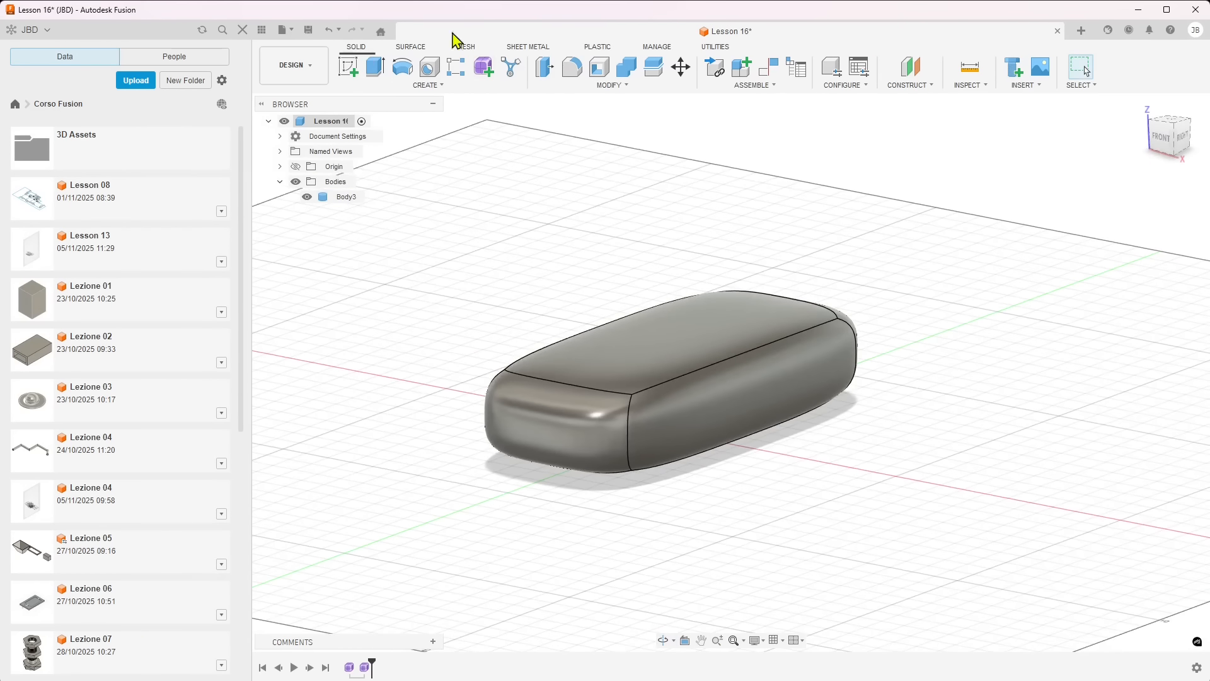
left_click(441, 86)
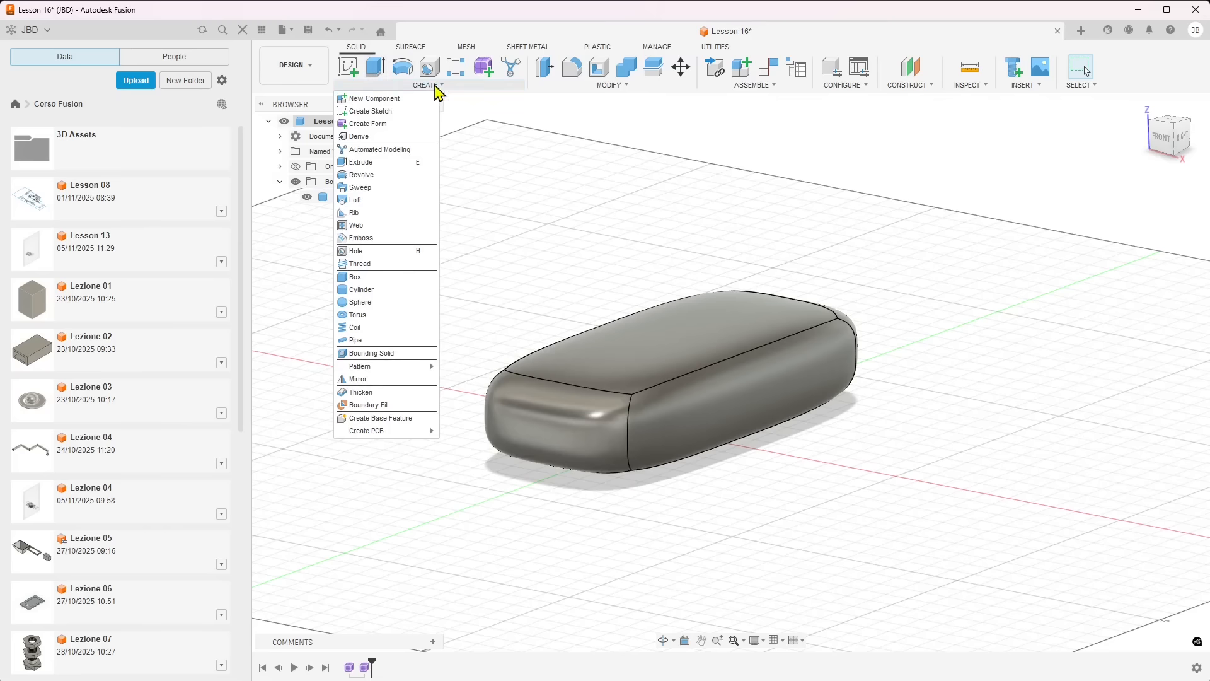
mouse_move(607, 86)
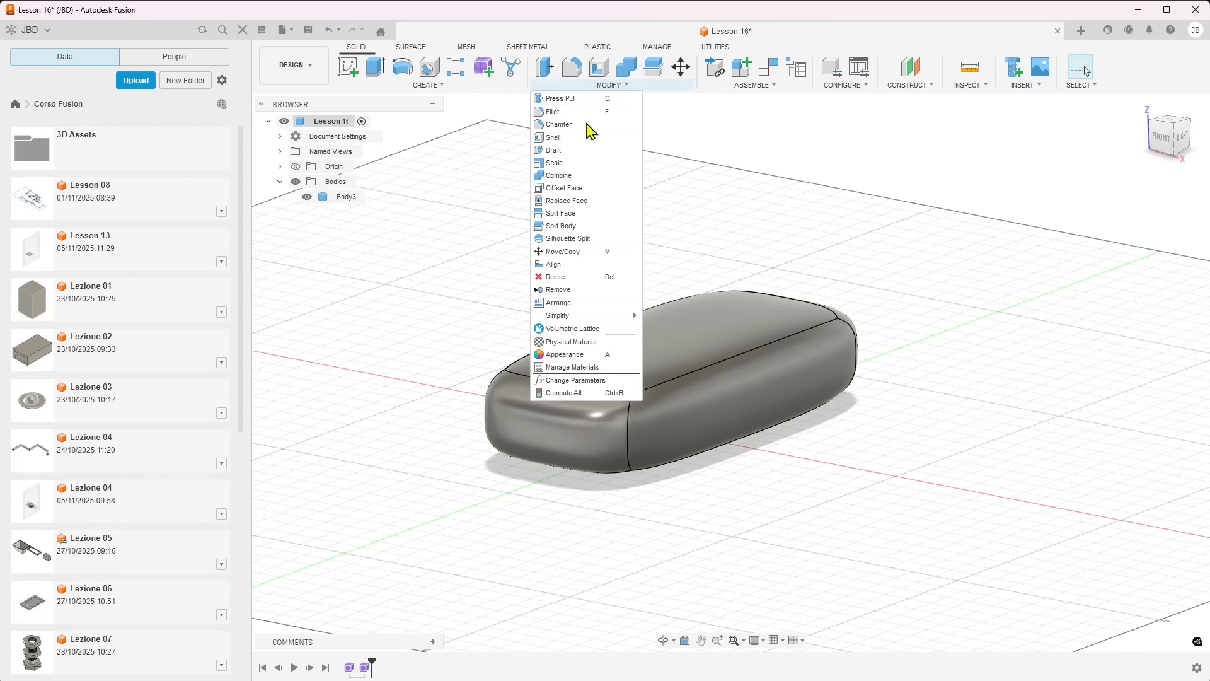
left_click(570, 239)
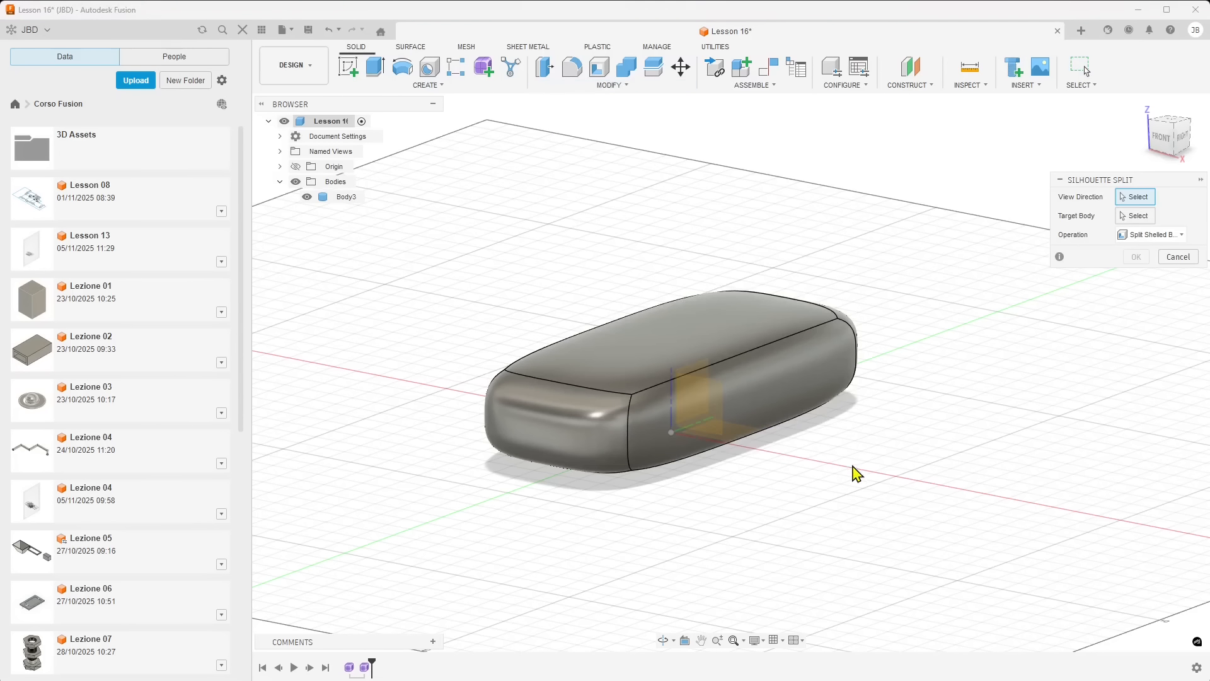
middle_click_drag(859, 473, 719, 419, "shift")
left_click(724, 411)
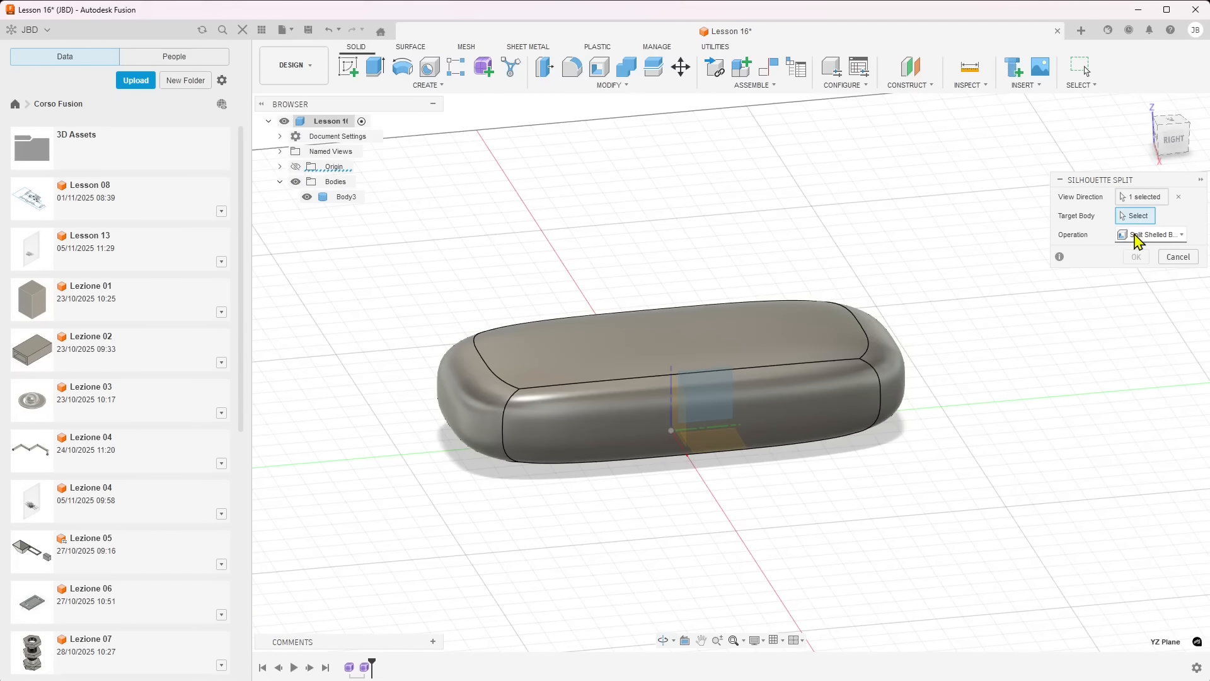
left_click(1137, 236)
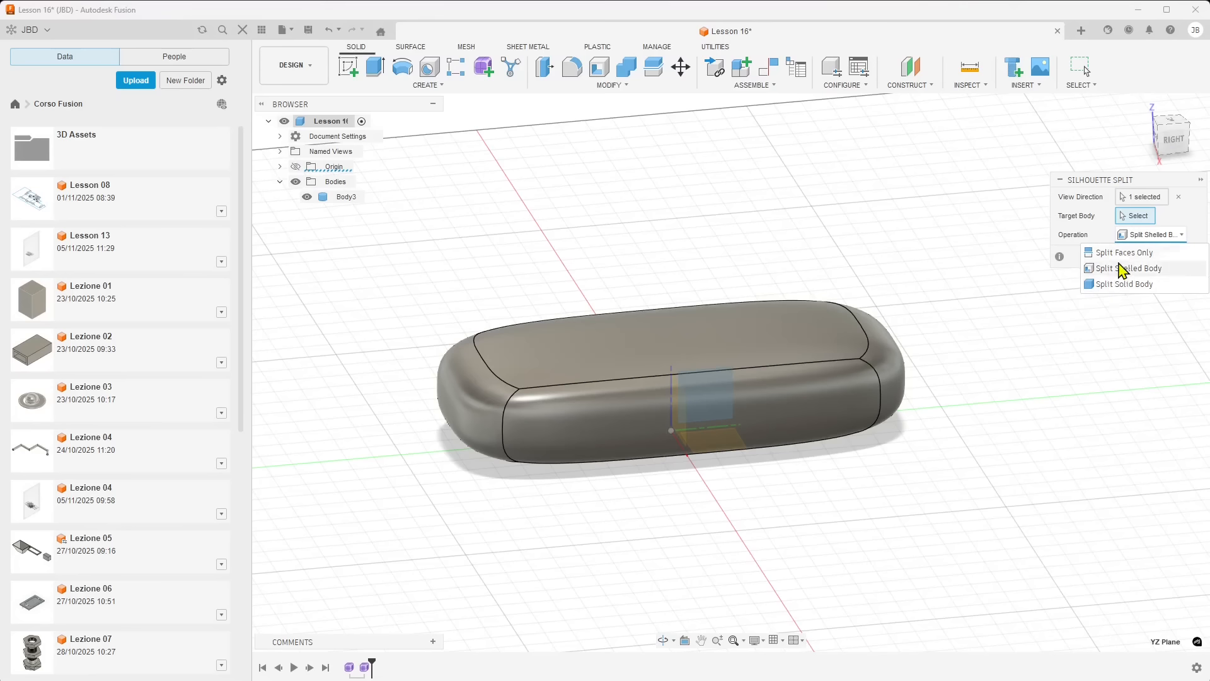
left_click(1119, 254)
left_click(693, 358)
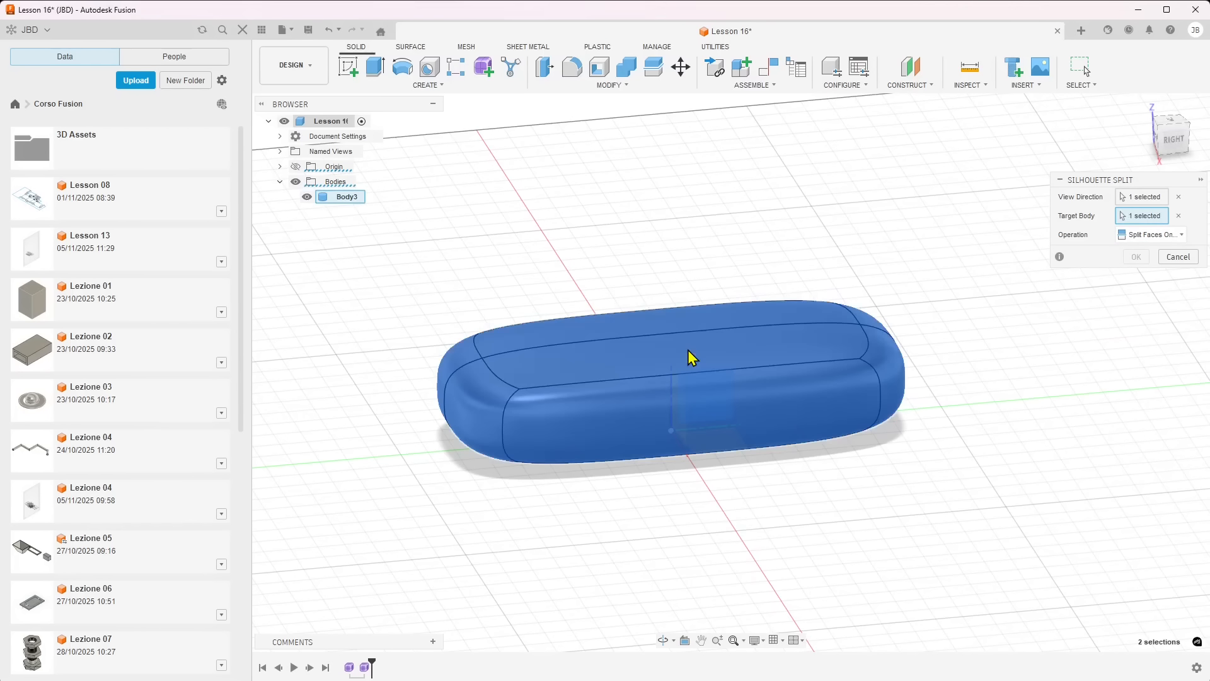
middle_click_drag(611, 460, 629, 448, "shift")
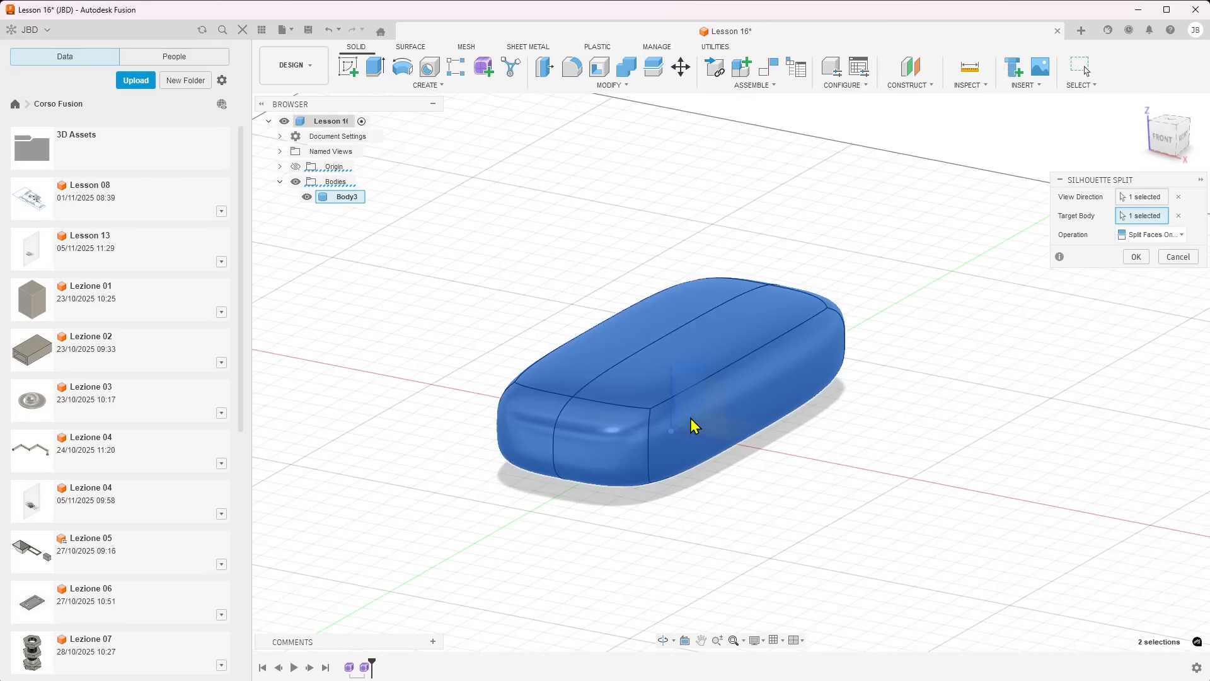
- Change the Silhouette Split operation to Split Solid Body and apply the split to the rounded body
left_click(623, 85)
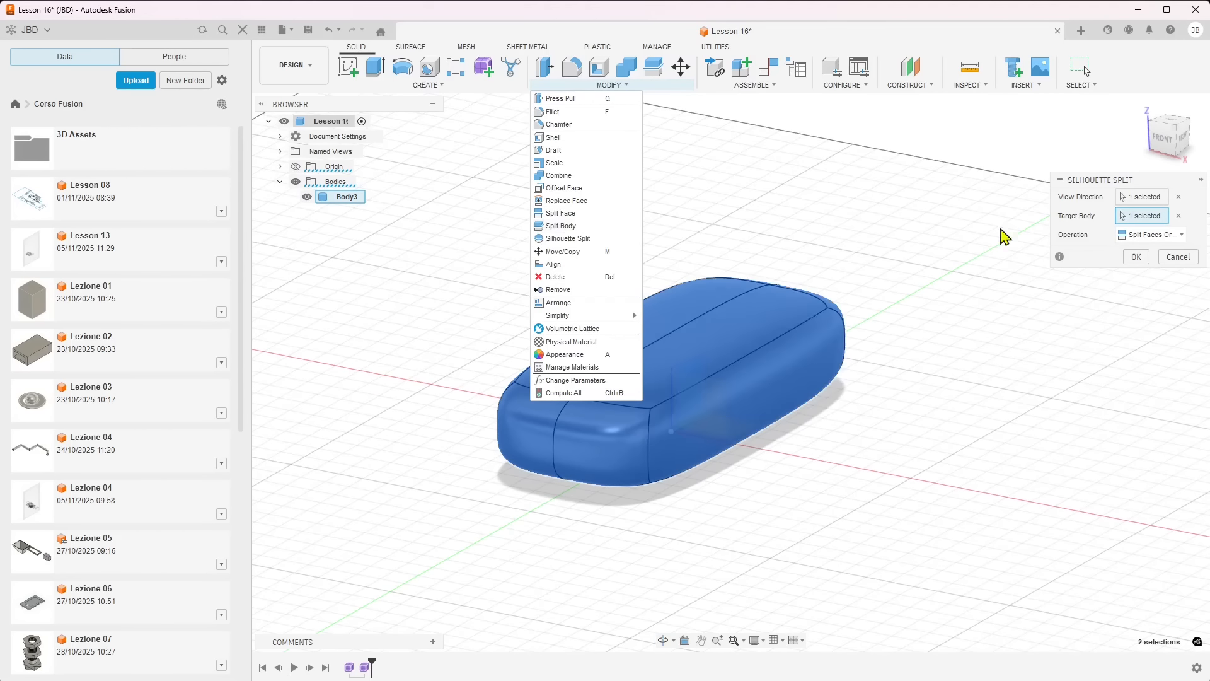
left_click(1144, 235)
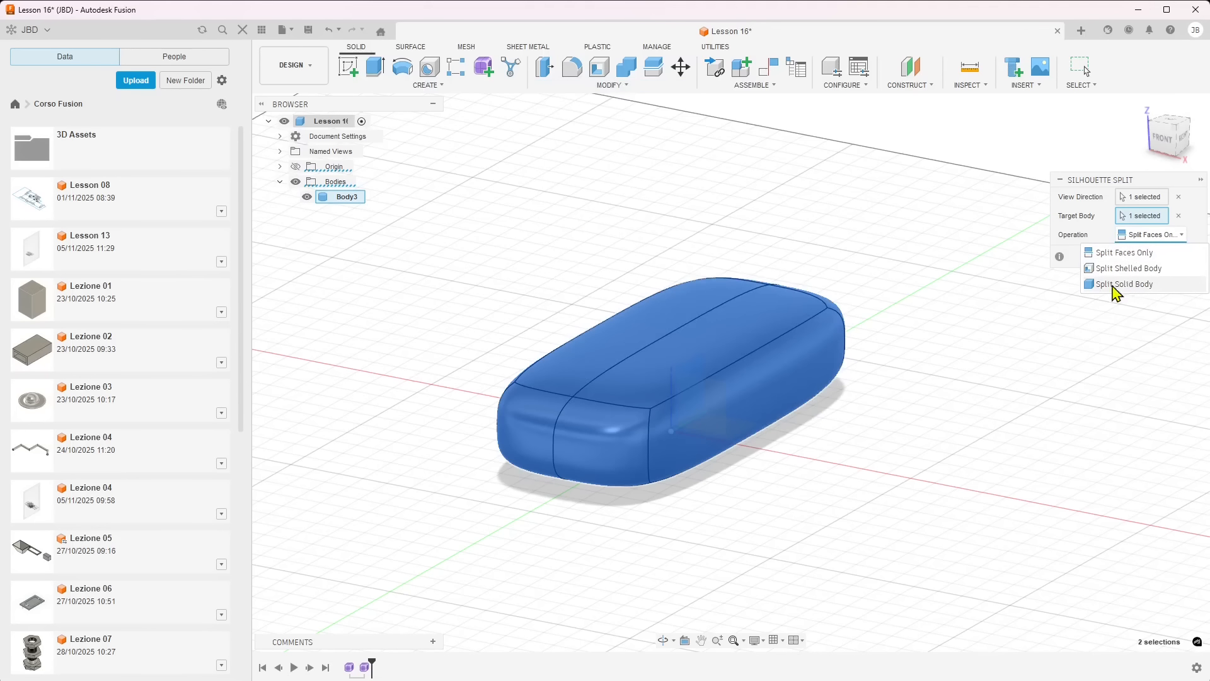
left_click(1125, 284)
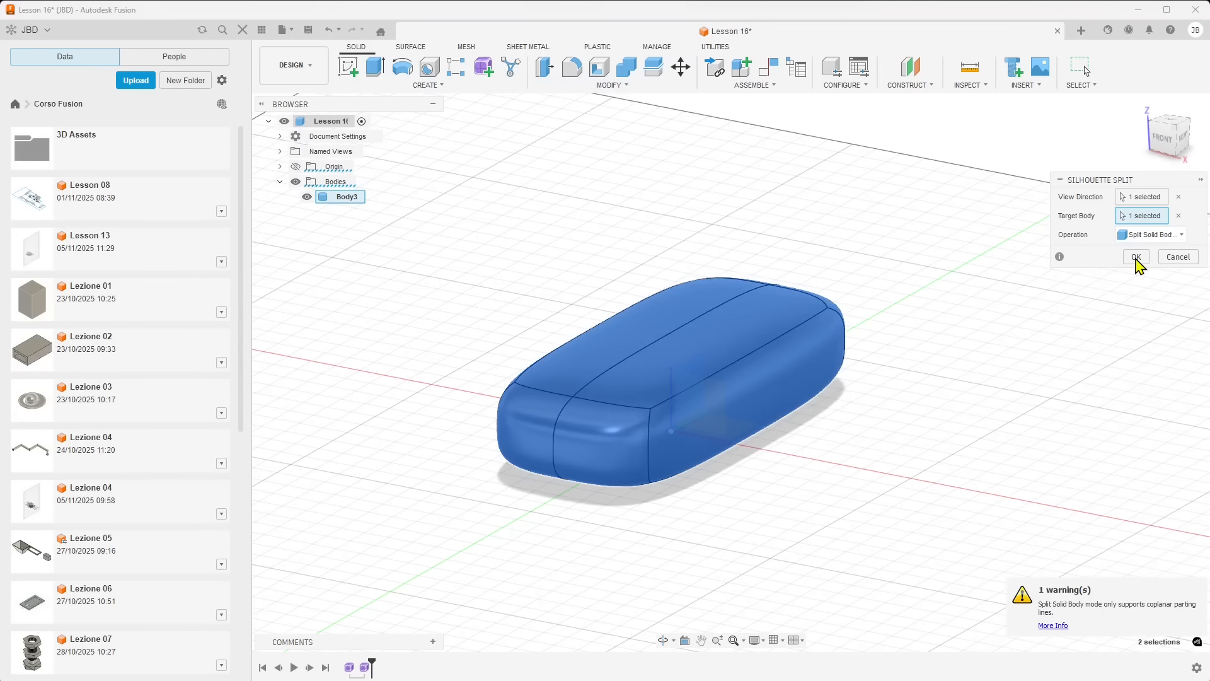
left_click(1136, 257)
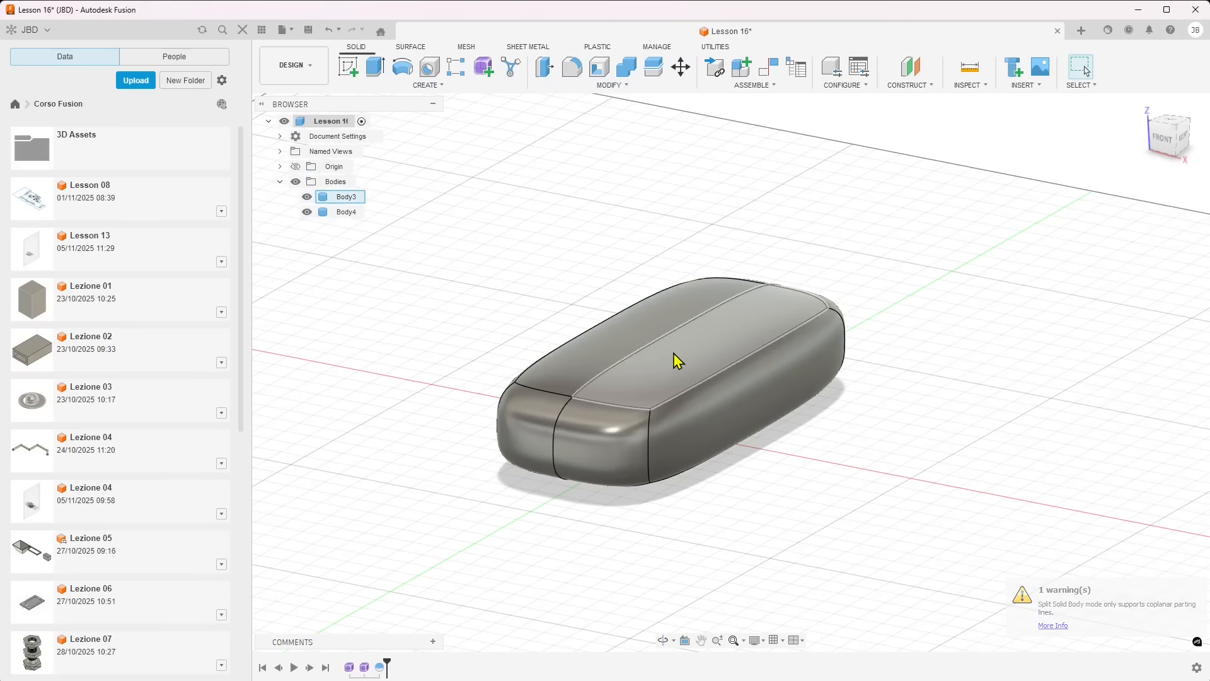
- Move Body4, the newly split half, by -1.00 cm along X to open a gap between the halves
left_click(341, 212)
middle_click_drag(500, 380, 530, 353, "shift")
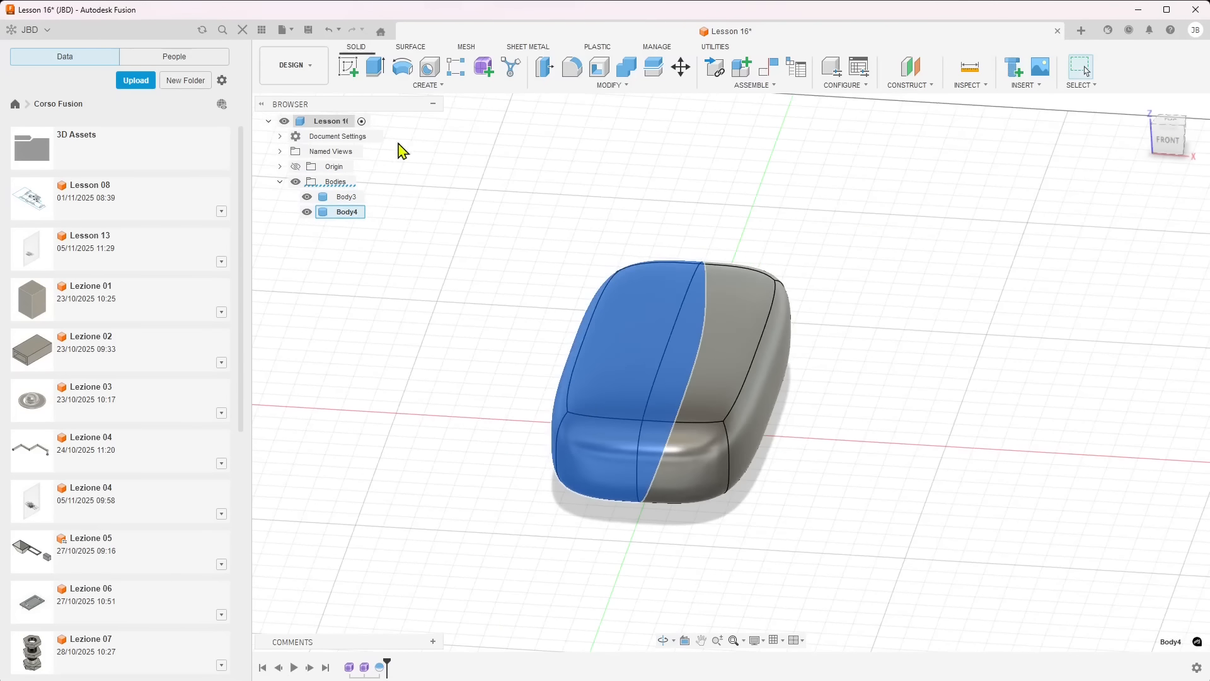
left_click(681, 66)
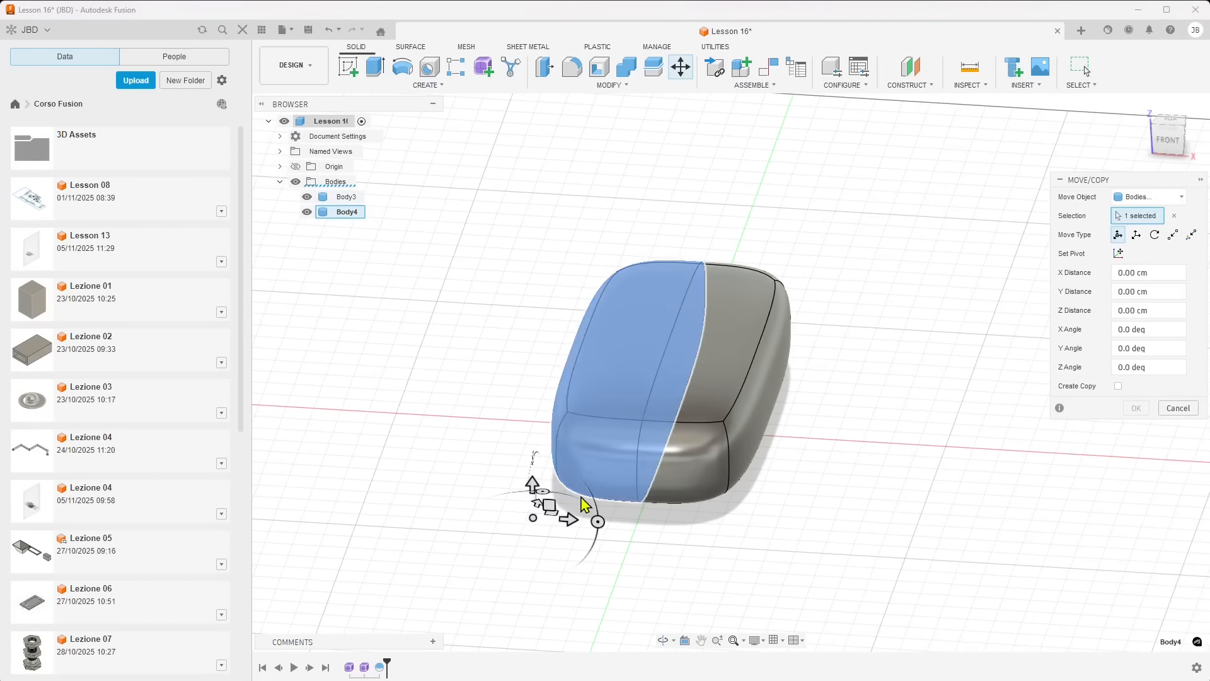
left_click_drag(570, 517, 541, 519)
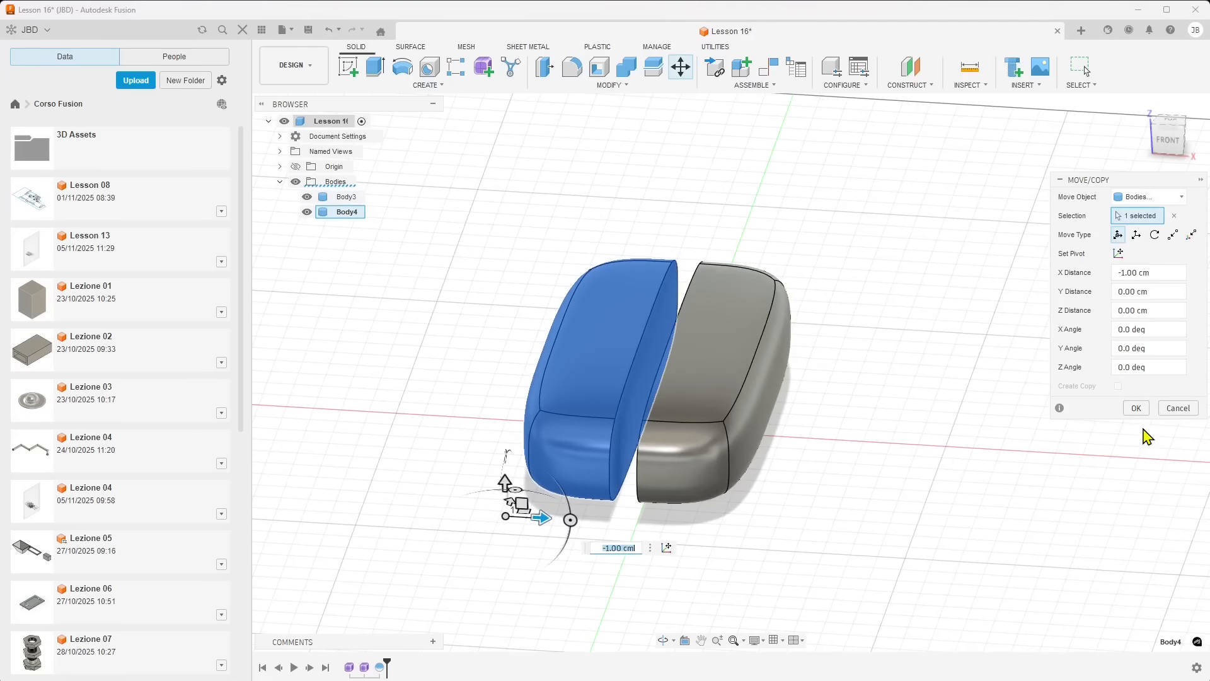
left_click(1136, 408)
middle_click_drag(731, 441, 661, 456, "shift")
scroll(963, 455, "down", 2)
scroll(693, 384, "up", 2)
scroll(496, 379, "down", 1)
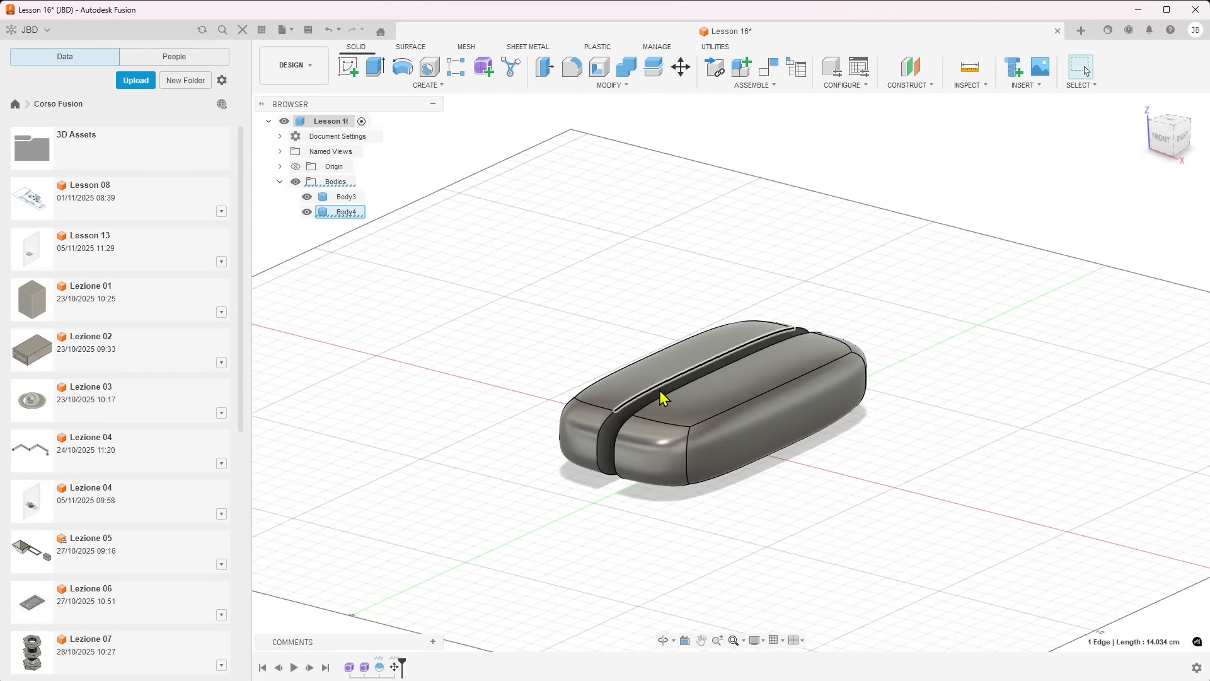
- Move Body4 farther along negative X so the cut faces of both halves can be inspected
left_click(345, 212)
left_click(680, 69)
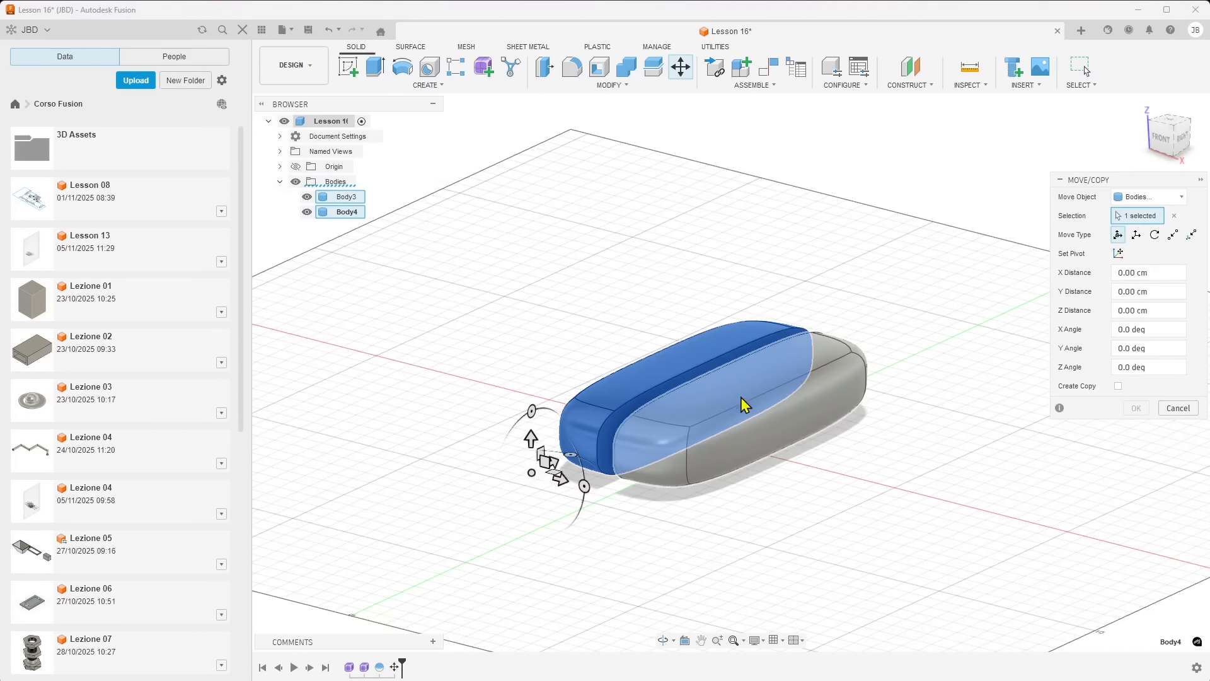
left_click_drag(563, 489, 421, 442)
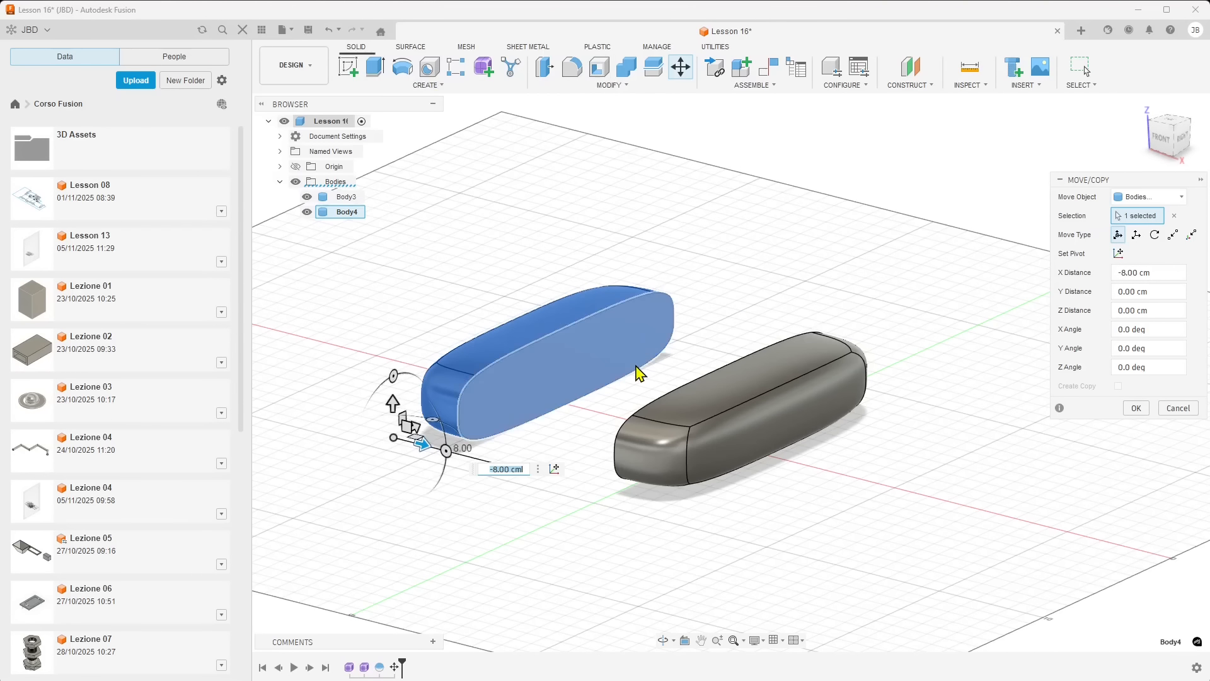
middle_click_drag(585, 426, 756, 373, "shift")
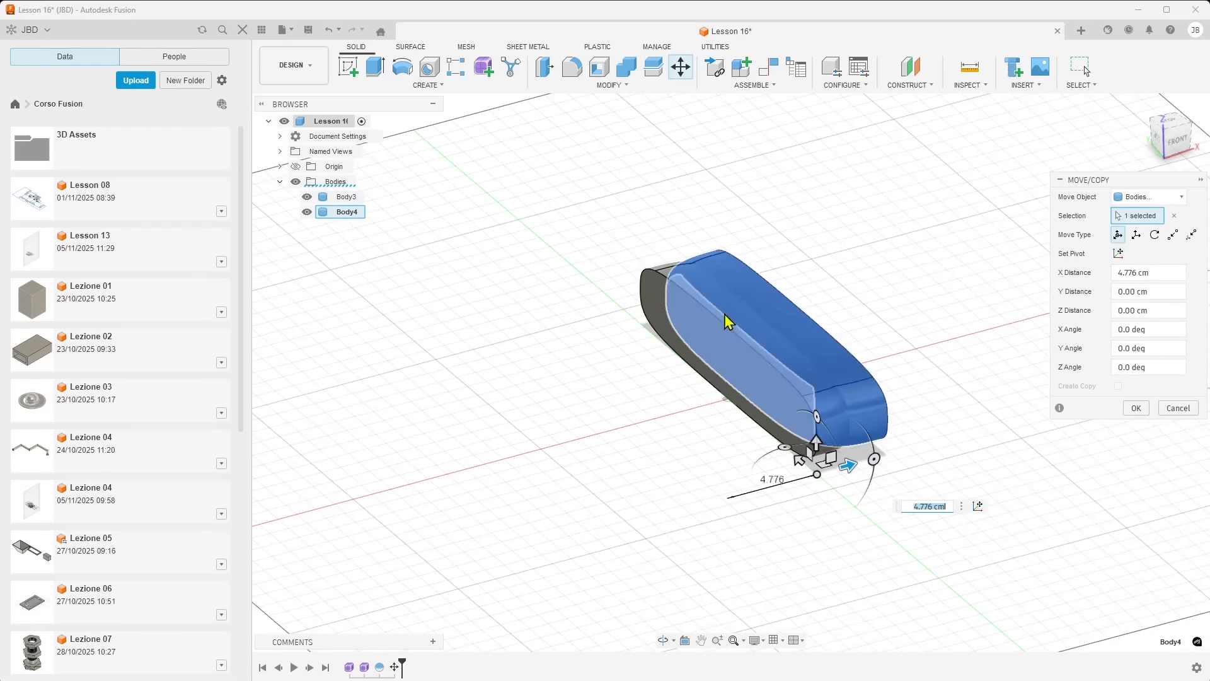
left_click_drag(847, 468, 609, 529)
left_click(1133, 411)
middle_click_drag(644, 385, 729, 478, "shift")
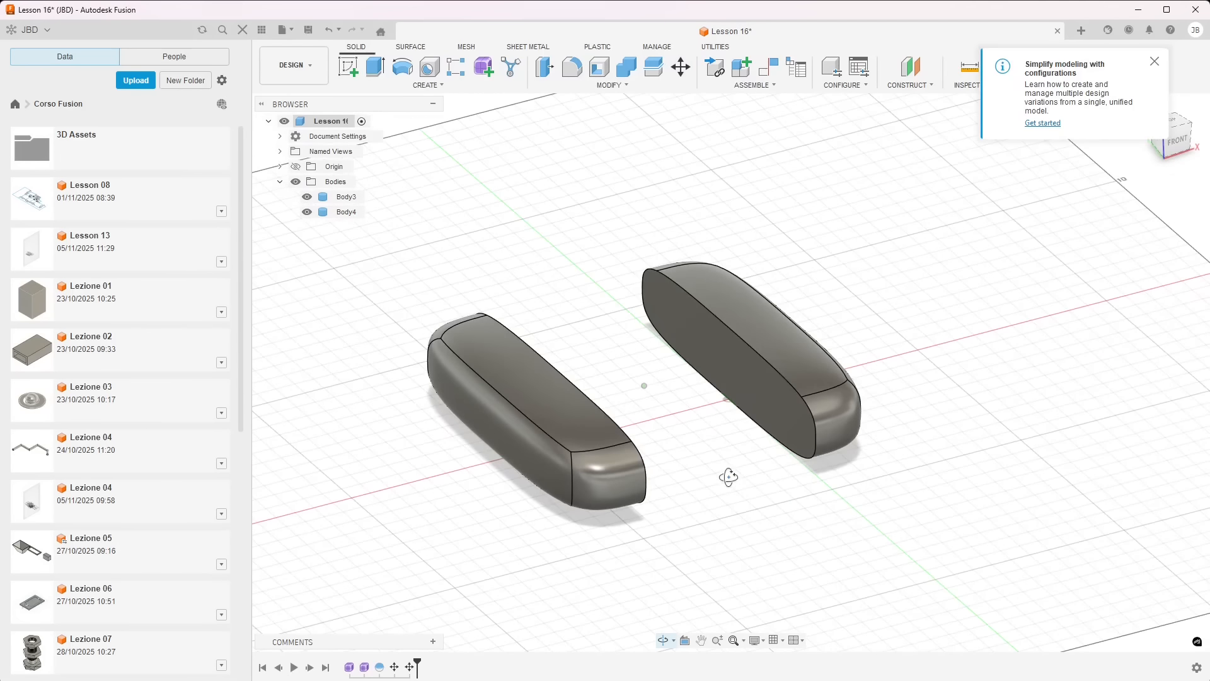
- Select the whole half at the origin, Body3, and unstitch it into separate surface bodies with Chain Selection on
left_click(1154, 63)
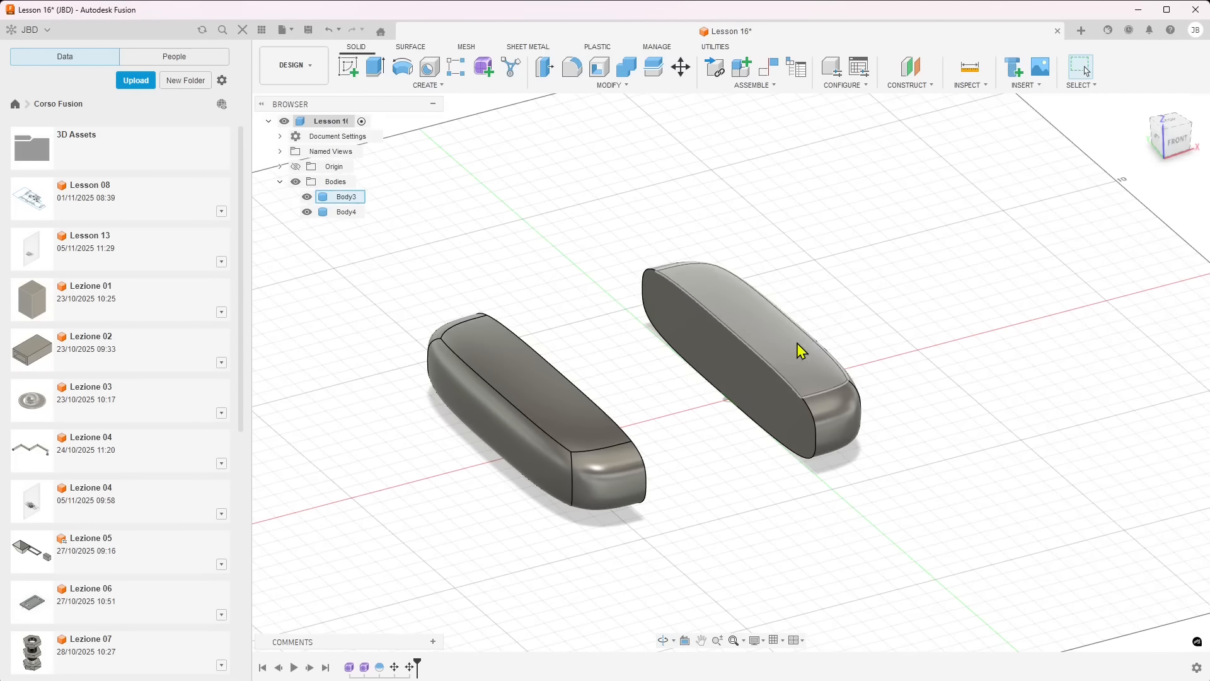
left_click(721, 350)
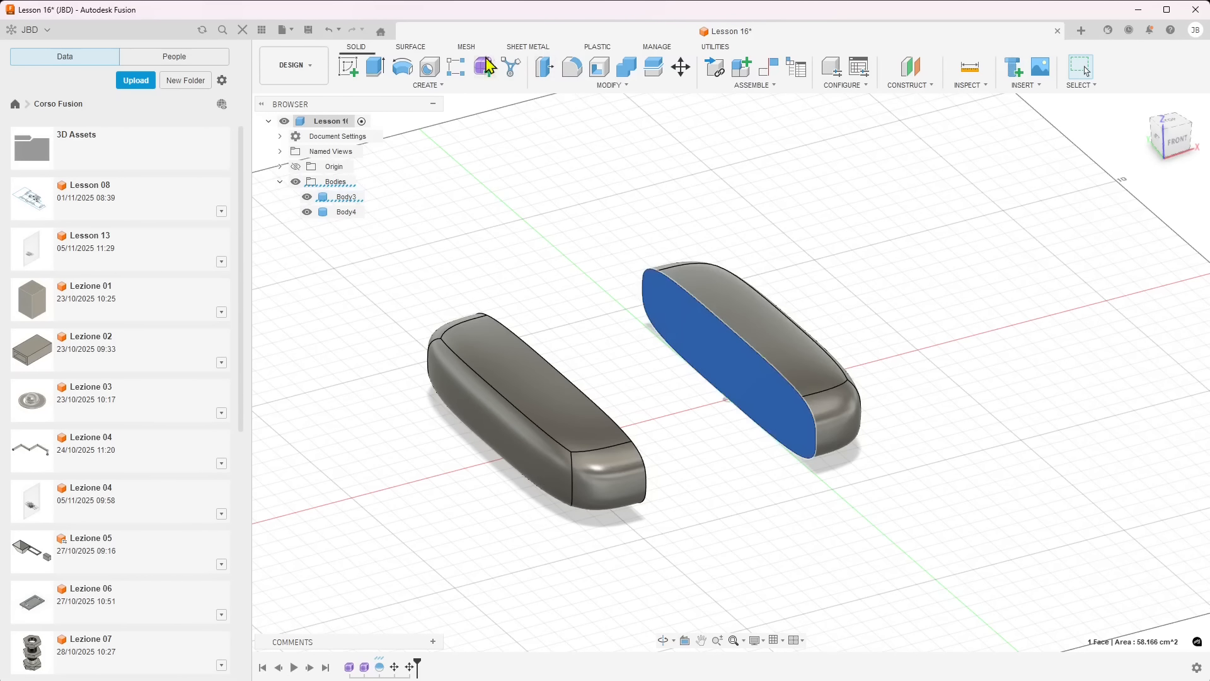
middle_click_drag(917, 485, 865, 438, "shift")
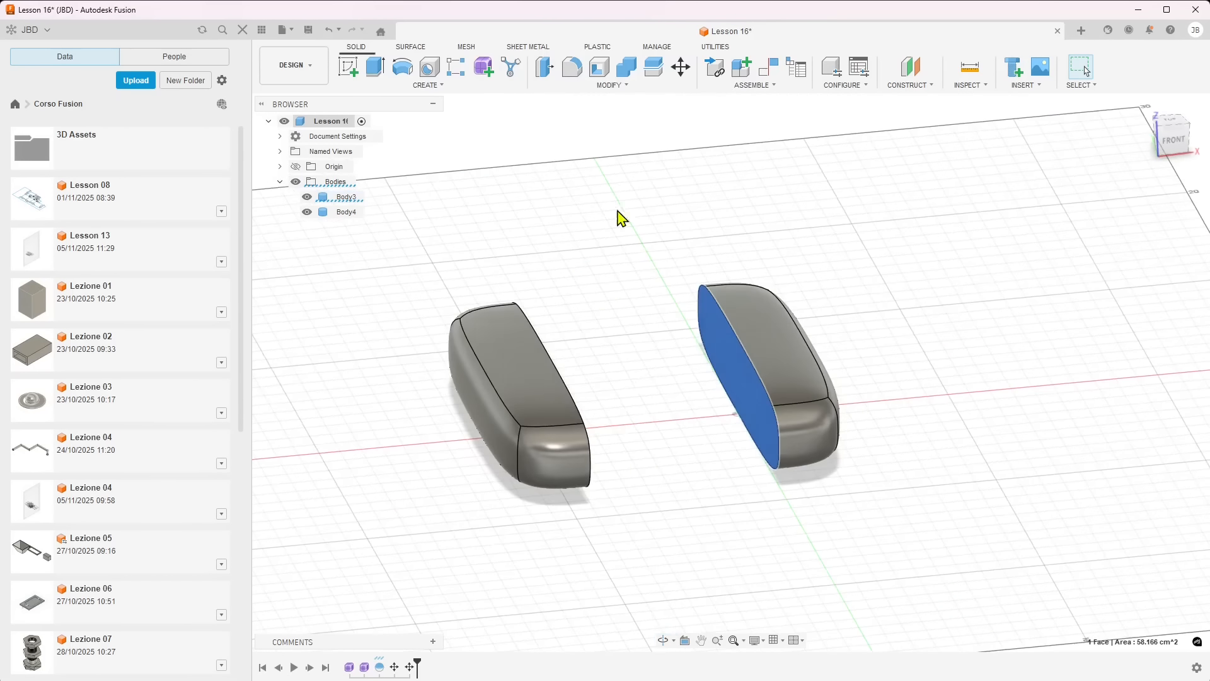
left_click_drag(617, 210, 1032, 597)
left_click(411, 46)
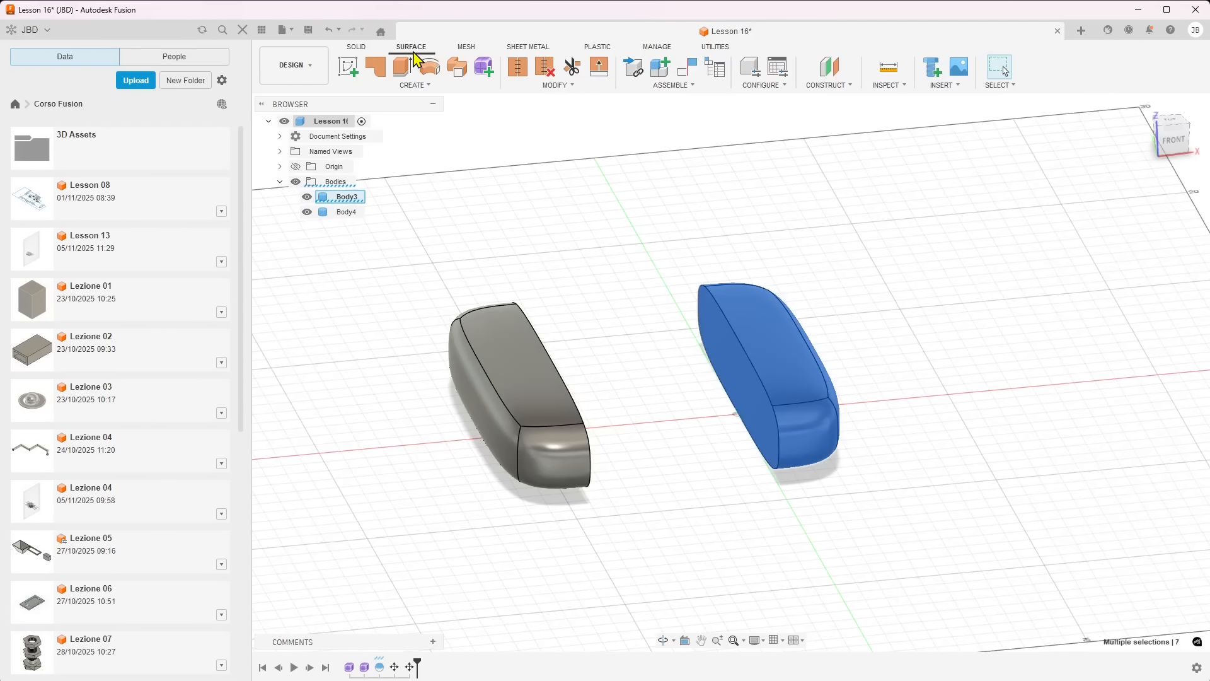
left_click(545, 66)
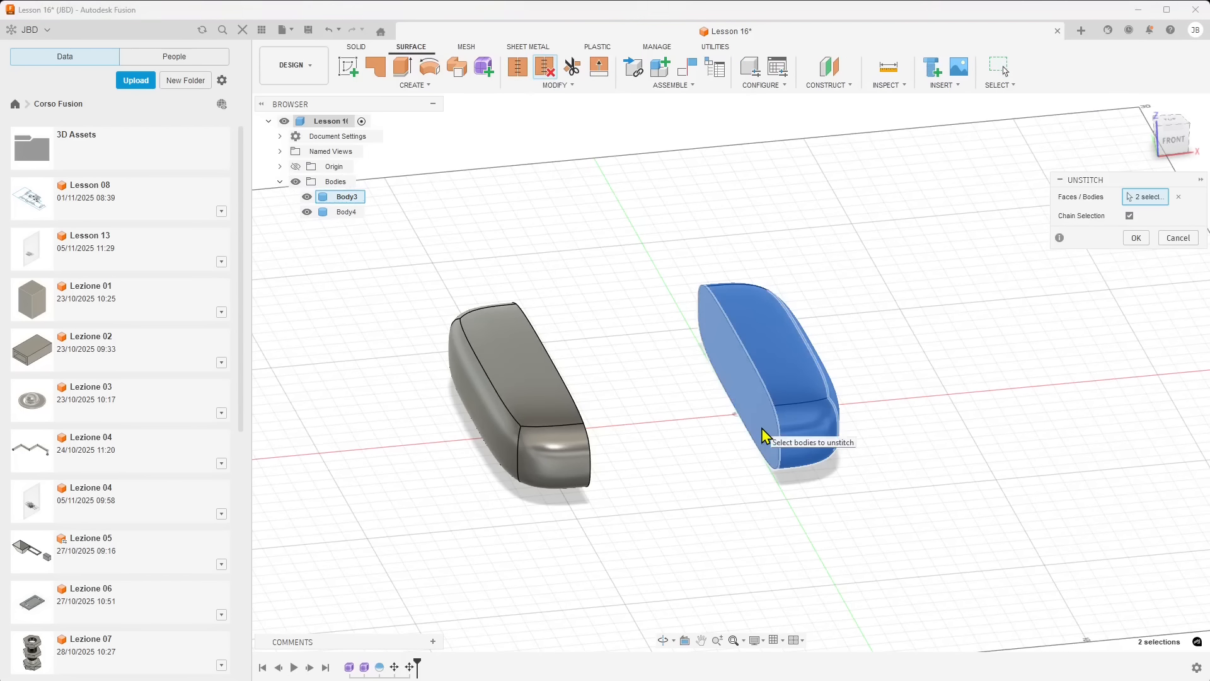
left_click(1134, 238)
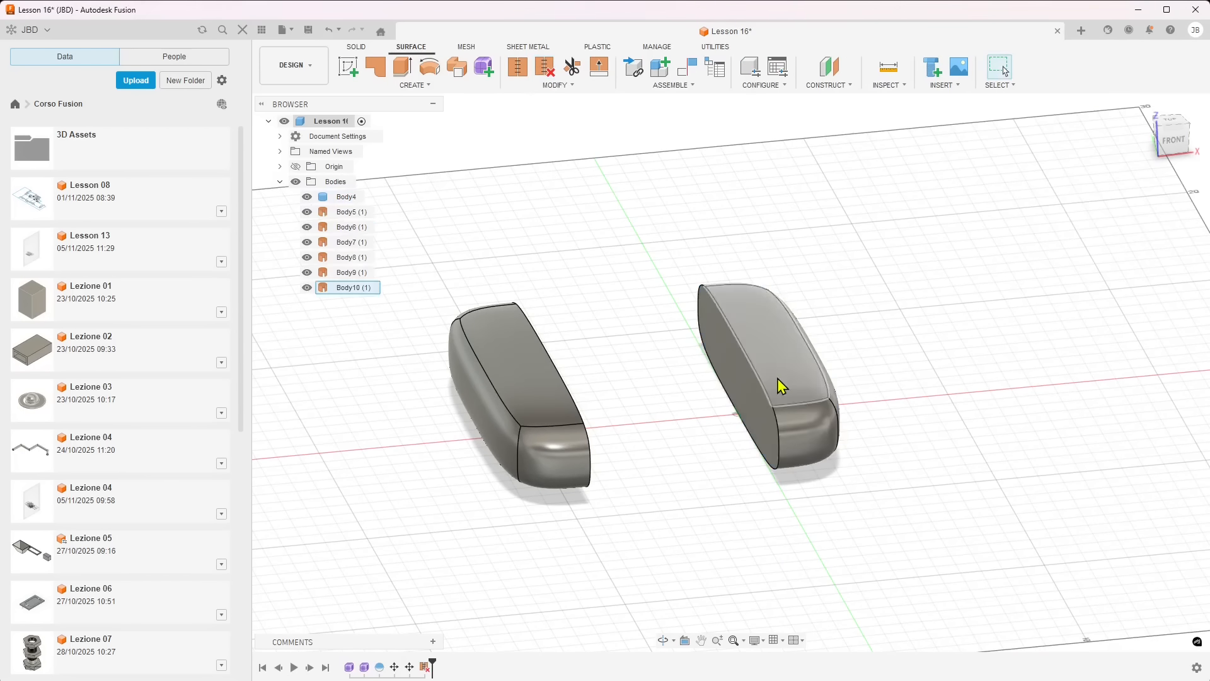
left_click(775, 351)
left_click(748, 396)
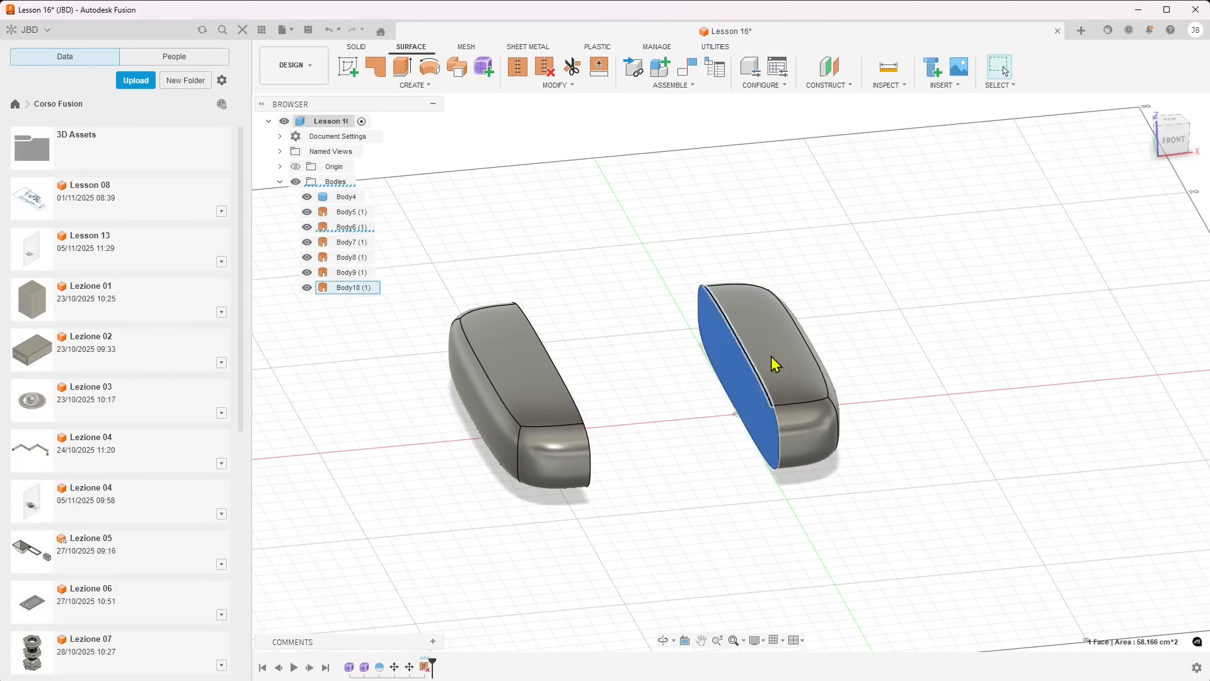
middle_click_drag(694, 476, 730, 421, "shift")
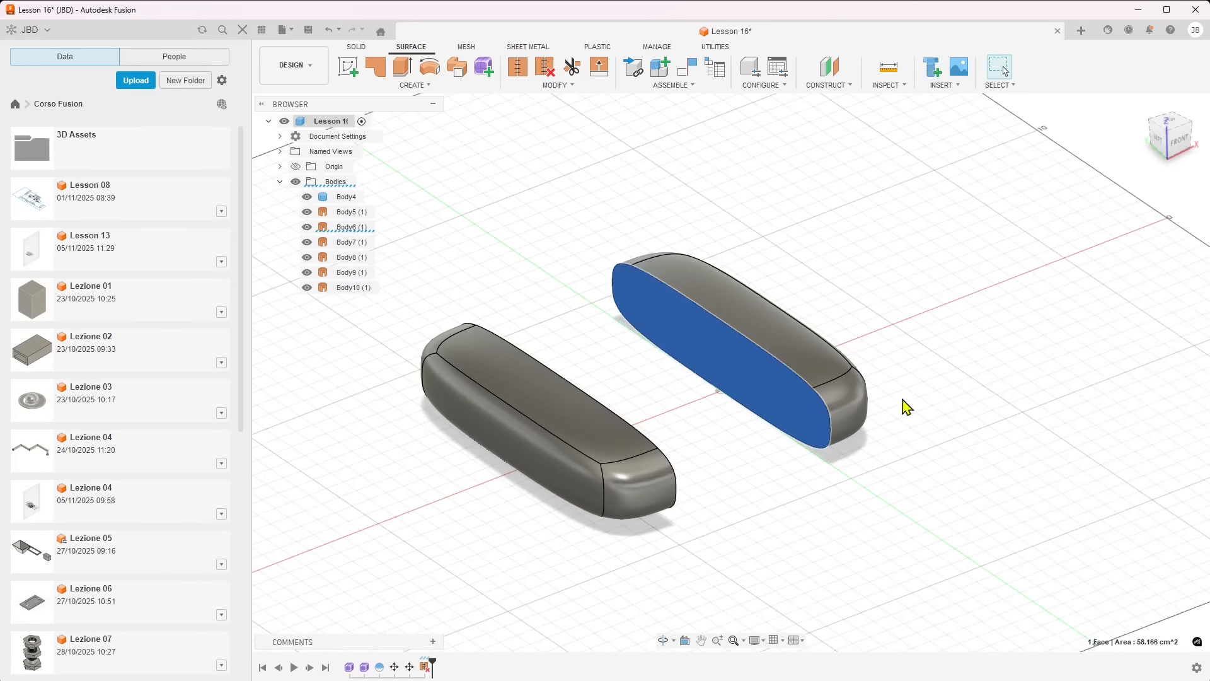
left_click(572, 67)
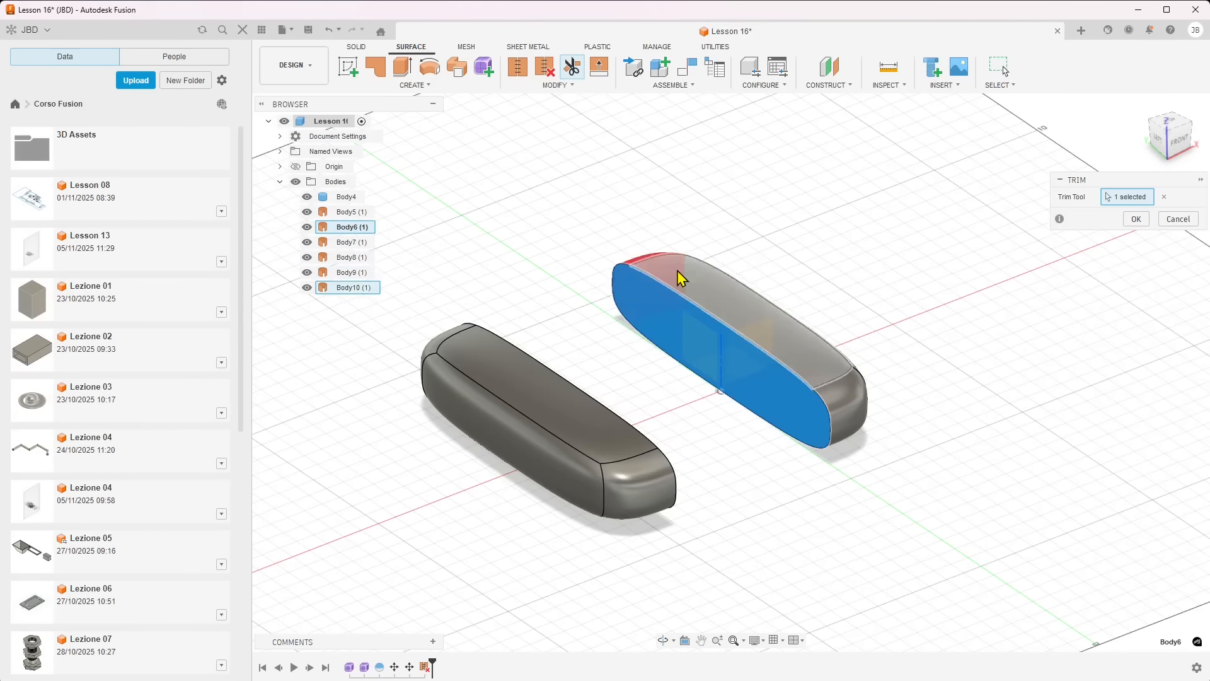
left_click(824, 383)
left_click(839, 411)
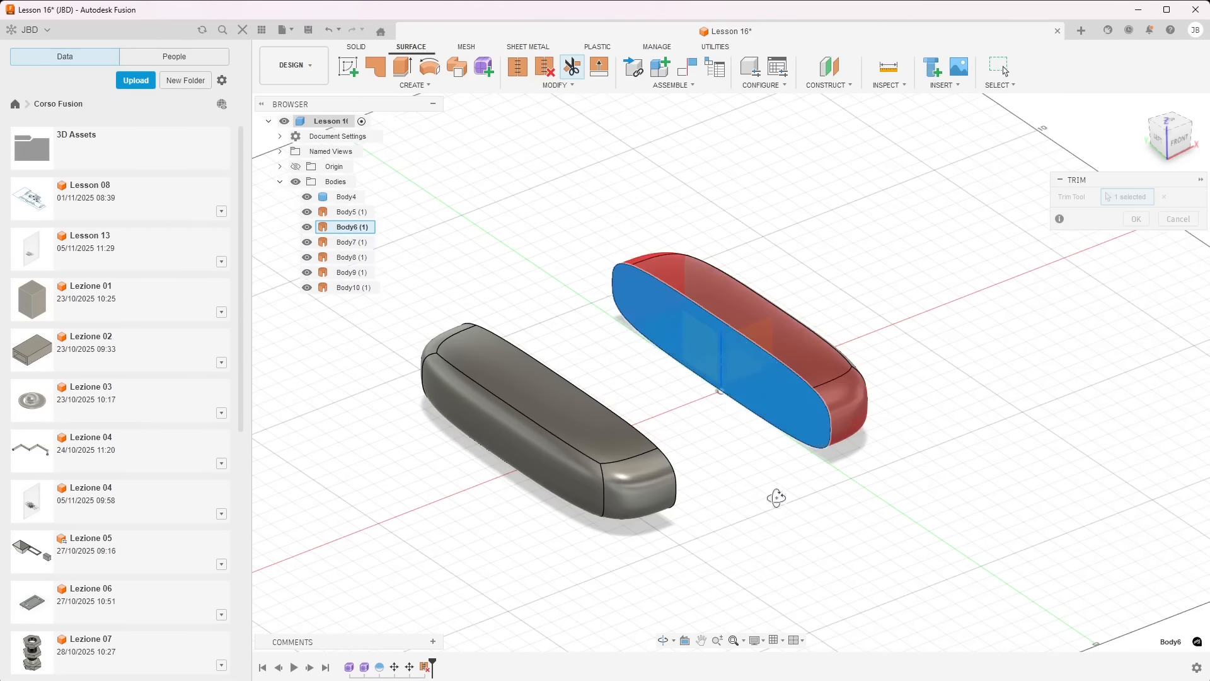
middle_click_drag(780, 499, 643, 384, "shift")
left_click(1182, 225)
- Delete the flat cut-face surface of the unstitched half to leave its inside open
middle_click_drag(718, 372, 819, 498, "shift")
left_click(736, 394)
key("Delete")
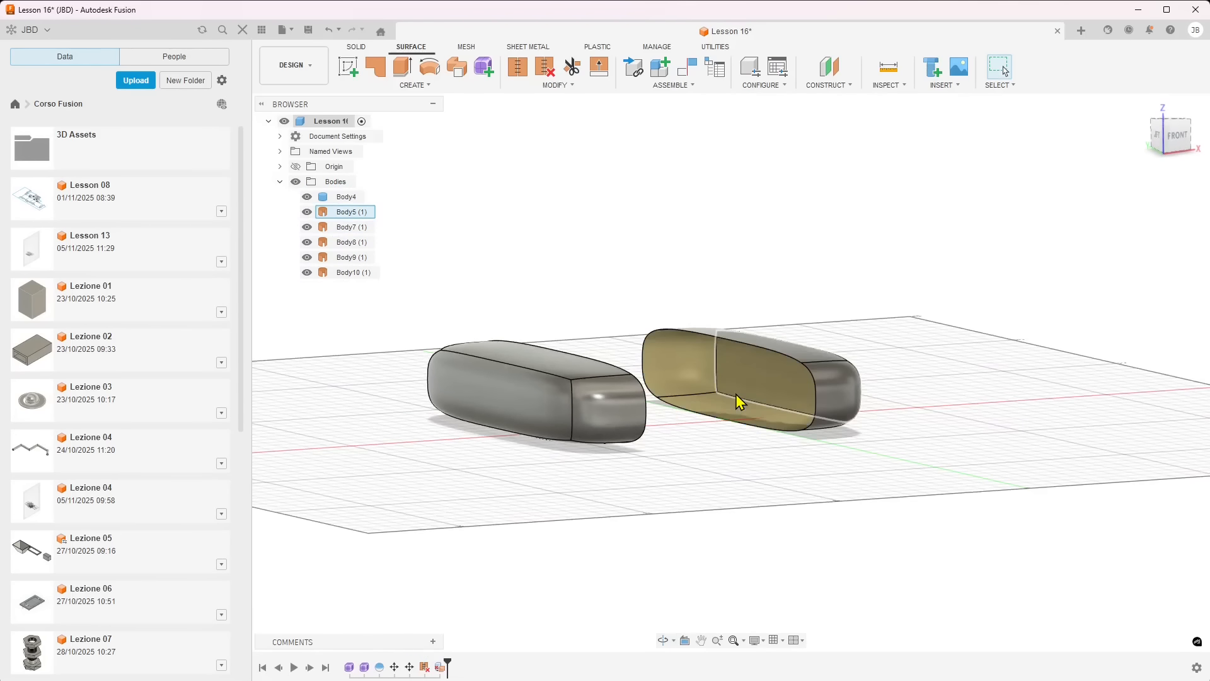
- Select all the remaining surfaces of the open half and stitch them into one surface body
middle_click_drag(657, 338, 662, 372, "shift")
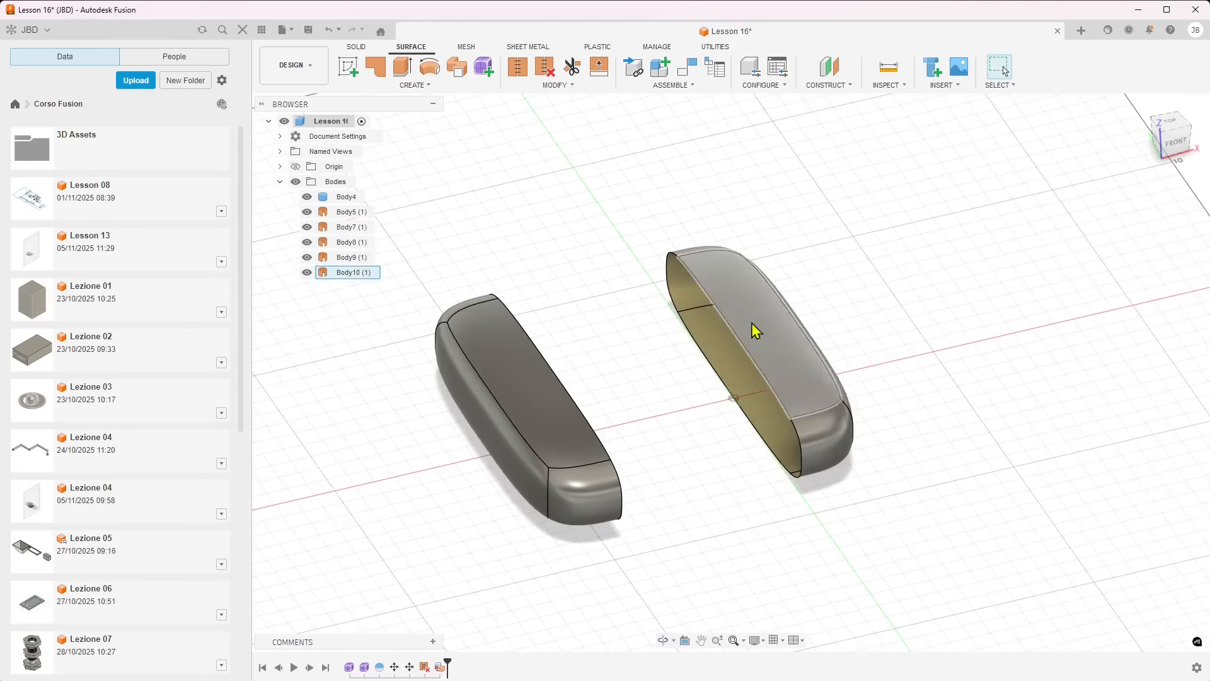
scroll(755, 329, "up", 3)
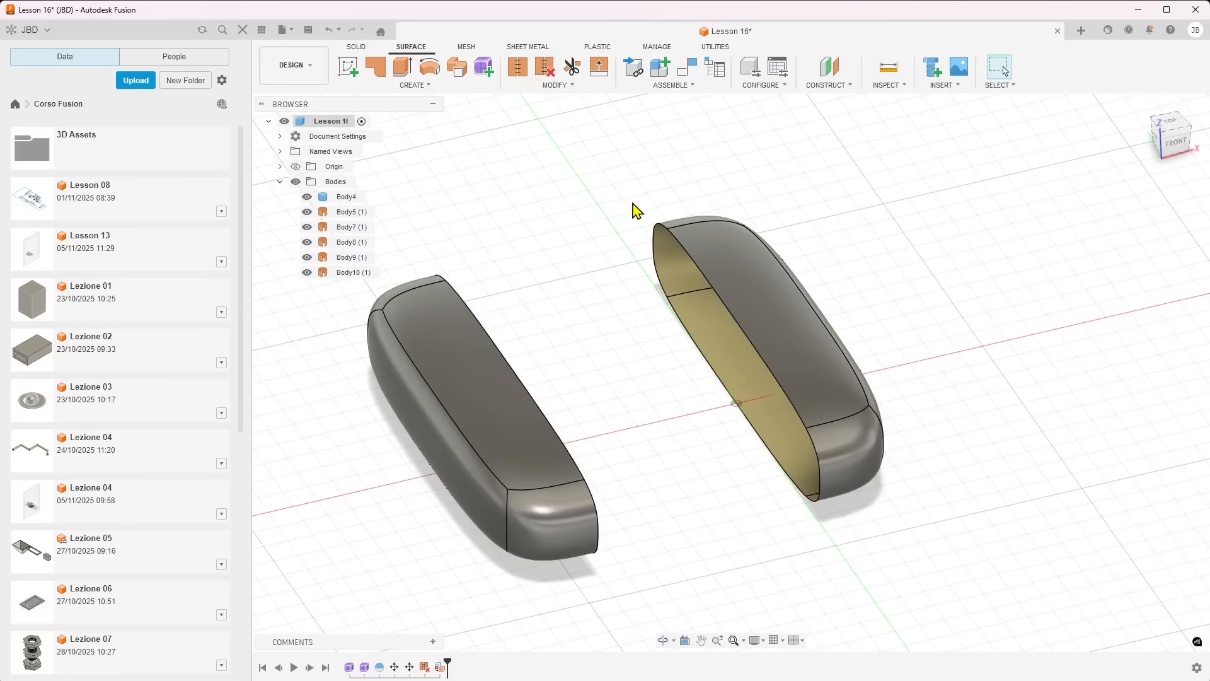
left_click_drag(602, 146, 832, 365)
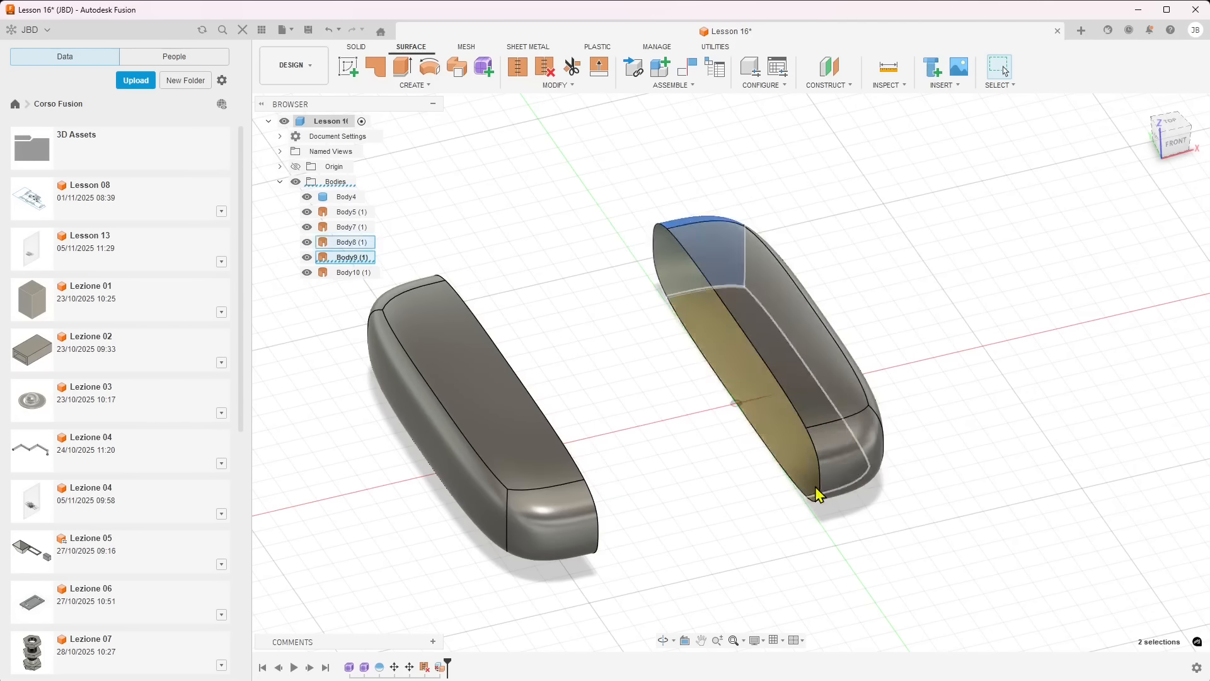
middle_click_drag(819, 495, 697, 276, "shift")
left_click_drag(697, 276, 976, 591)
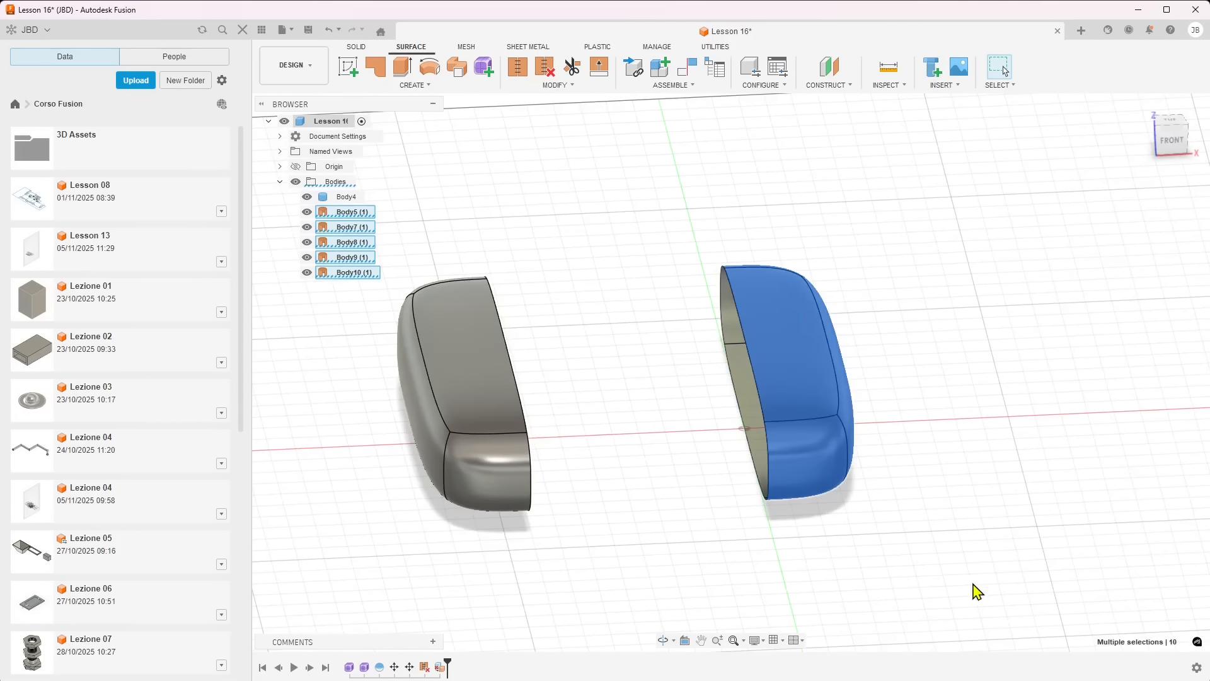
left_click(518, 66)
left_click(1137, 476)
middle_click_drag(732, 504, 804, 489, "shift")
- Thicken the stitched surface by -0.2 cm on one side as a new body, using the other thicken type
left_click(428, 86)
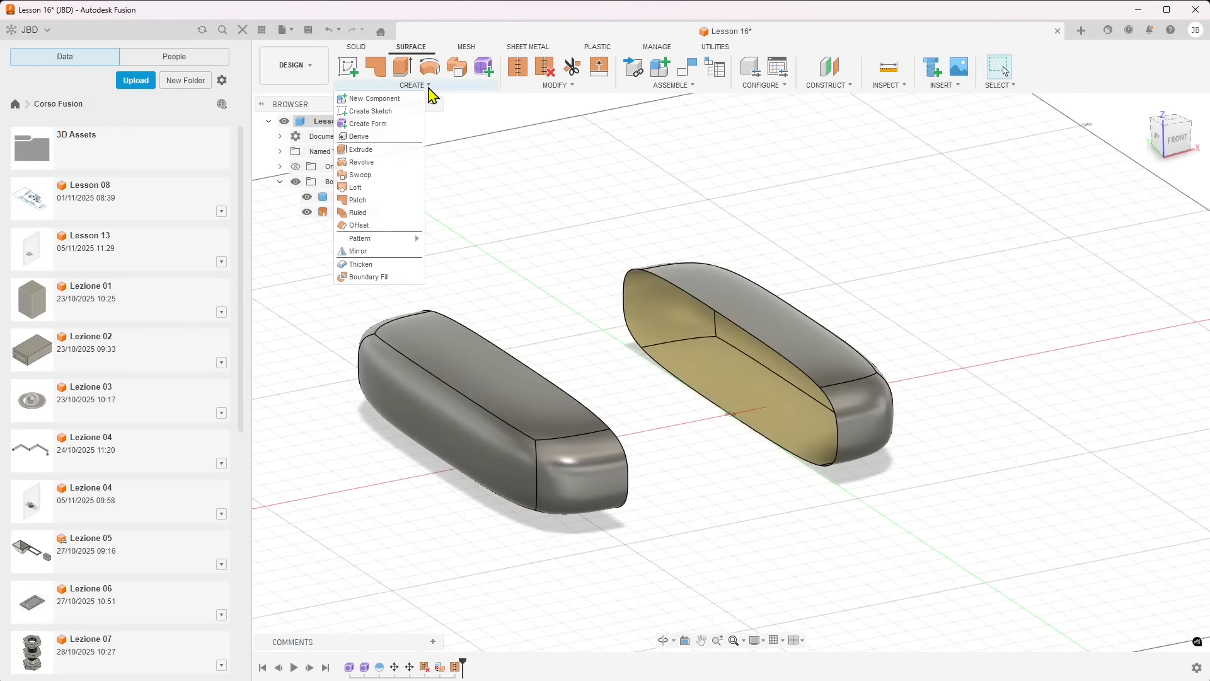
left_click(709, 309)
left_click_drag(829, 346, 806, 371)
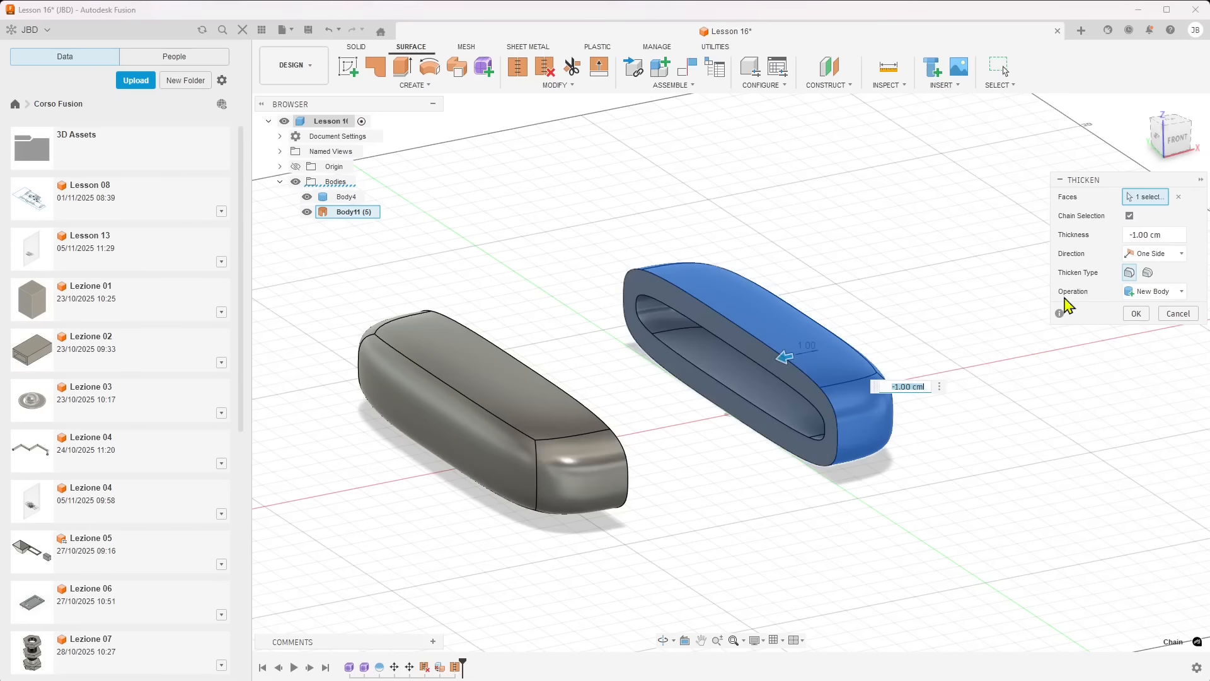
left_click_drag(1151, 236, 1135, 235)
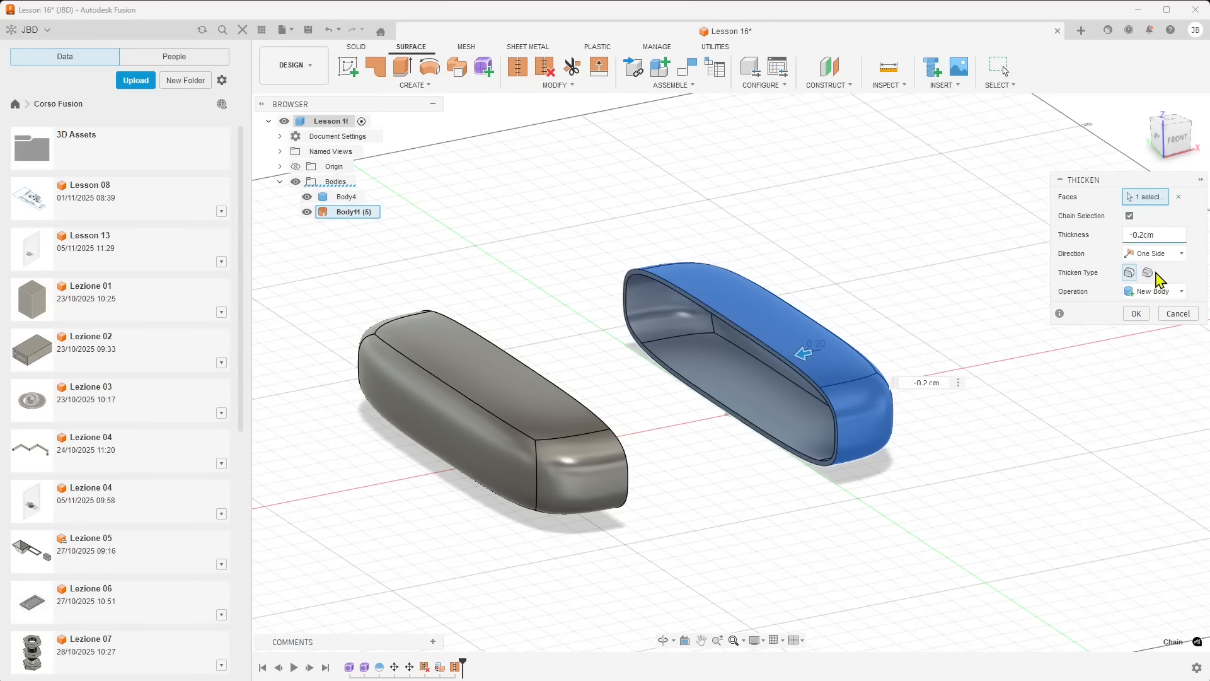
left_click(1150, 272)
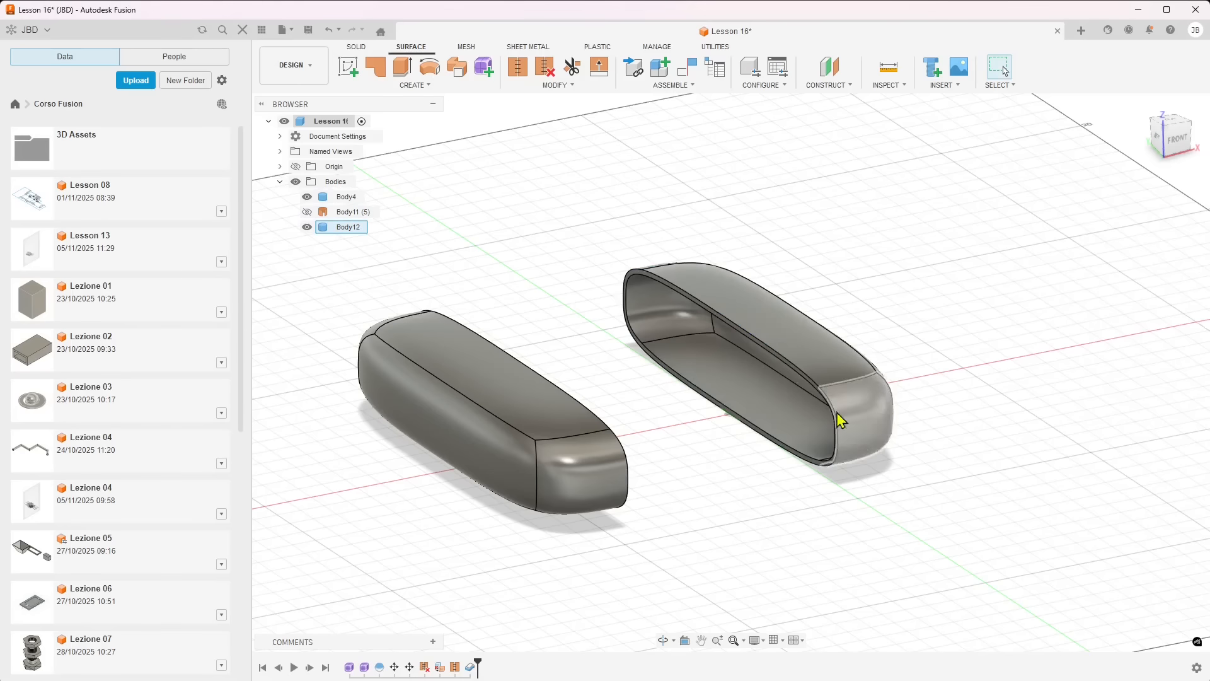
- Compare the thickened half with the solid half, highlighting Body12 and Body4 in the list of bodies
middle_click_drag(864, 561, 965, 453, "shift")
scroll(960, 445, "down", 3)
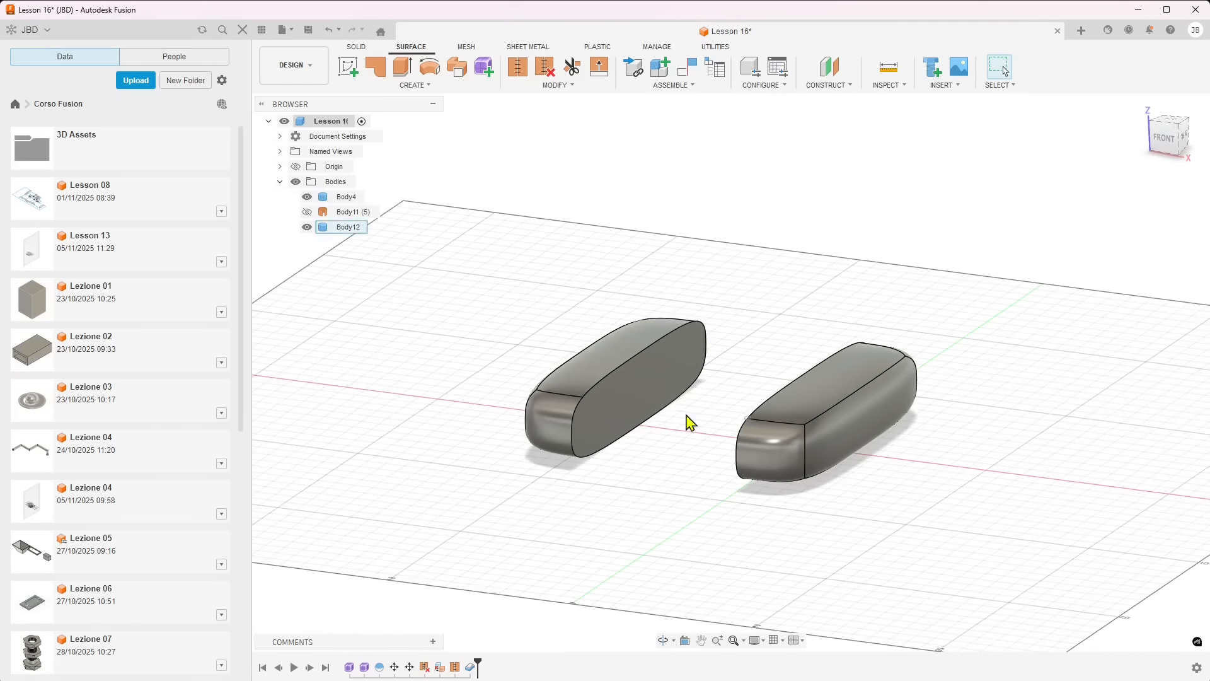
scroll(561, 377, "up", 3)
middle_click_drag(691, 459, 665, 378, "shift")
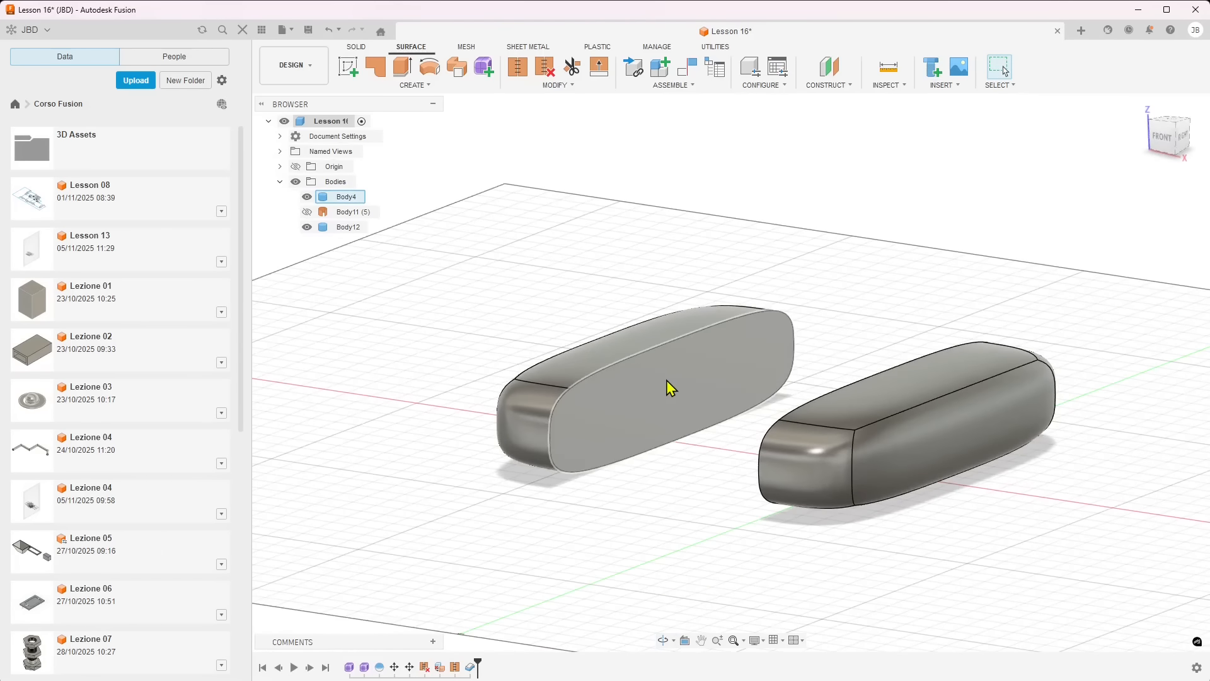
left_click(351, 230)
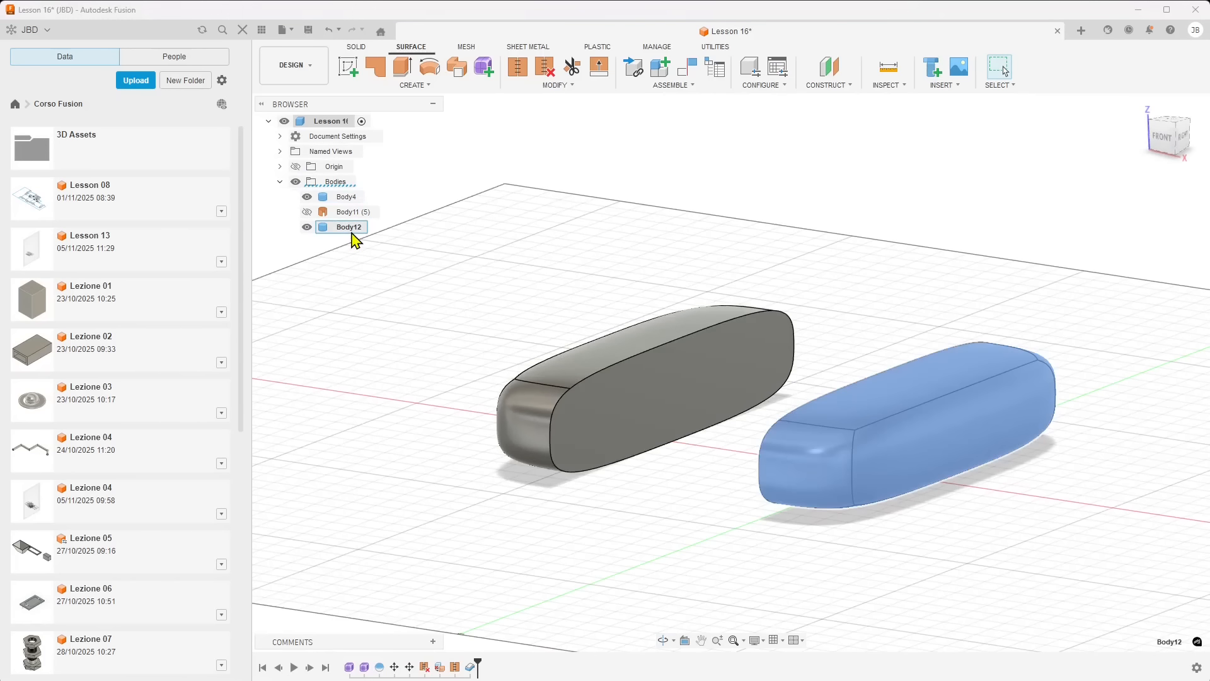
left_click(350, 199)
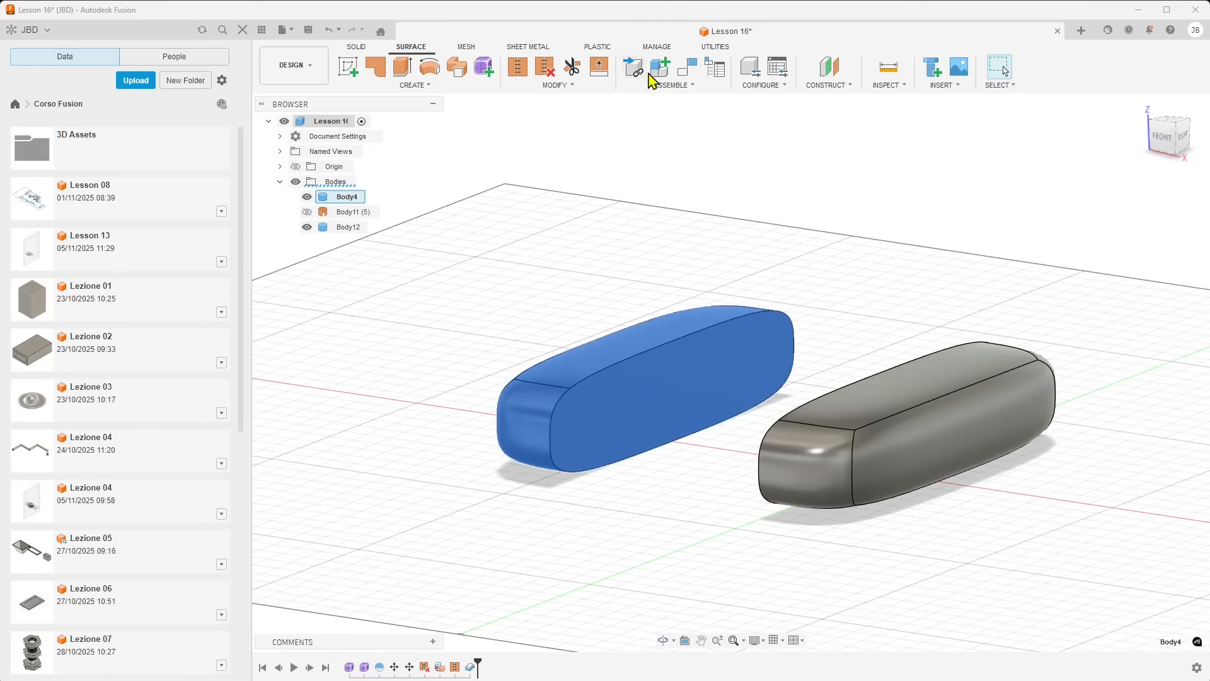
- Shell the solid half inward with a 0.3 cm wall, removing its flat cut face
left_click(357, 48)
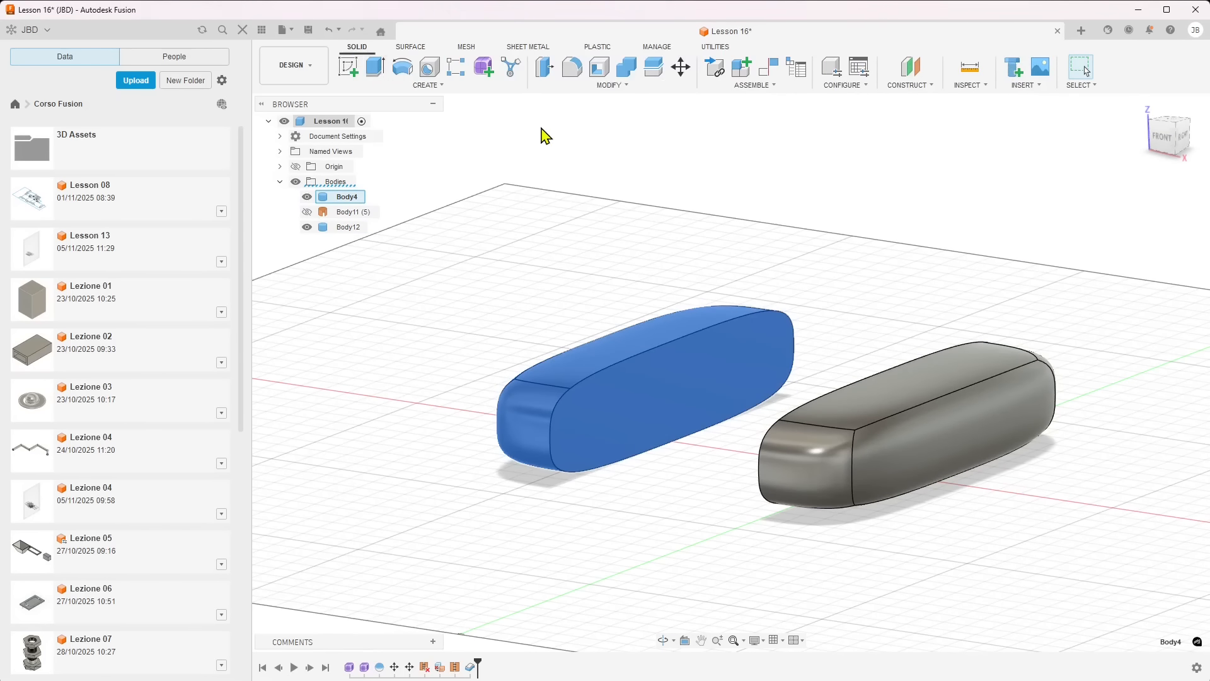
left_click(599, 78)
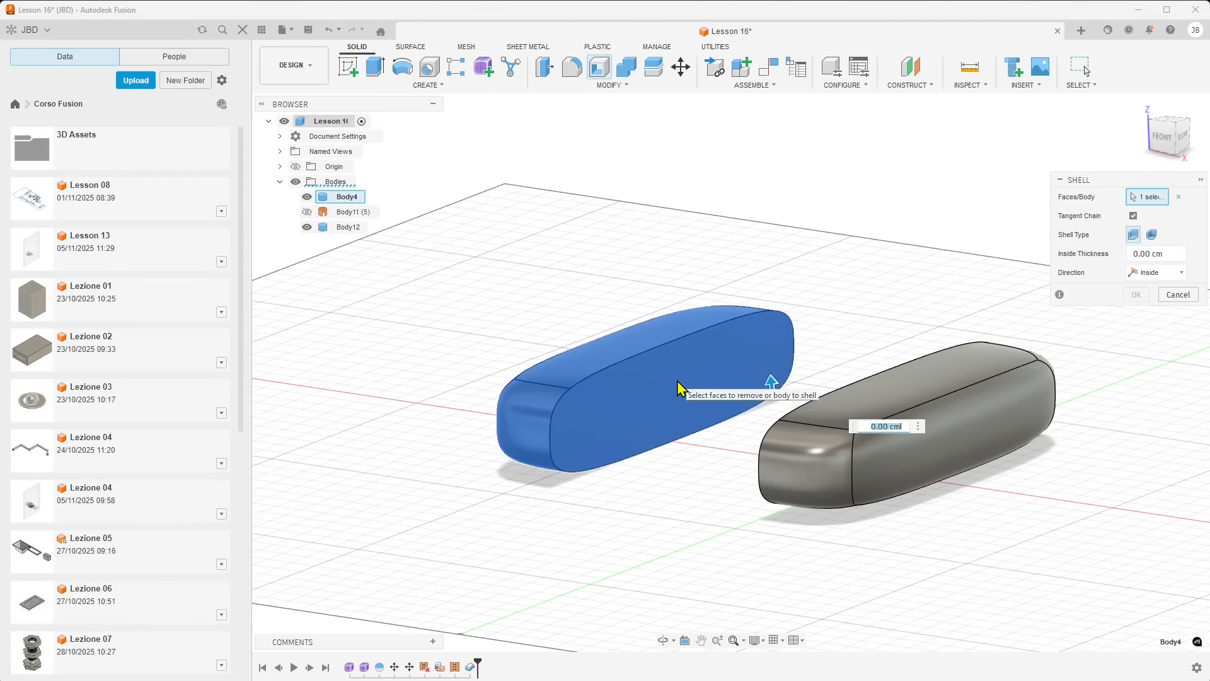
middle_click_drag(600, 489, 607, 494, "shift")
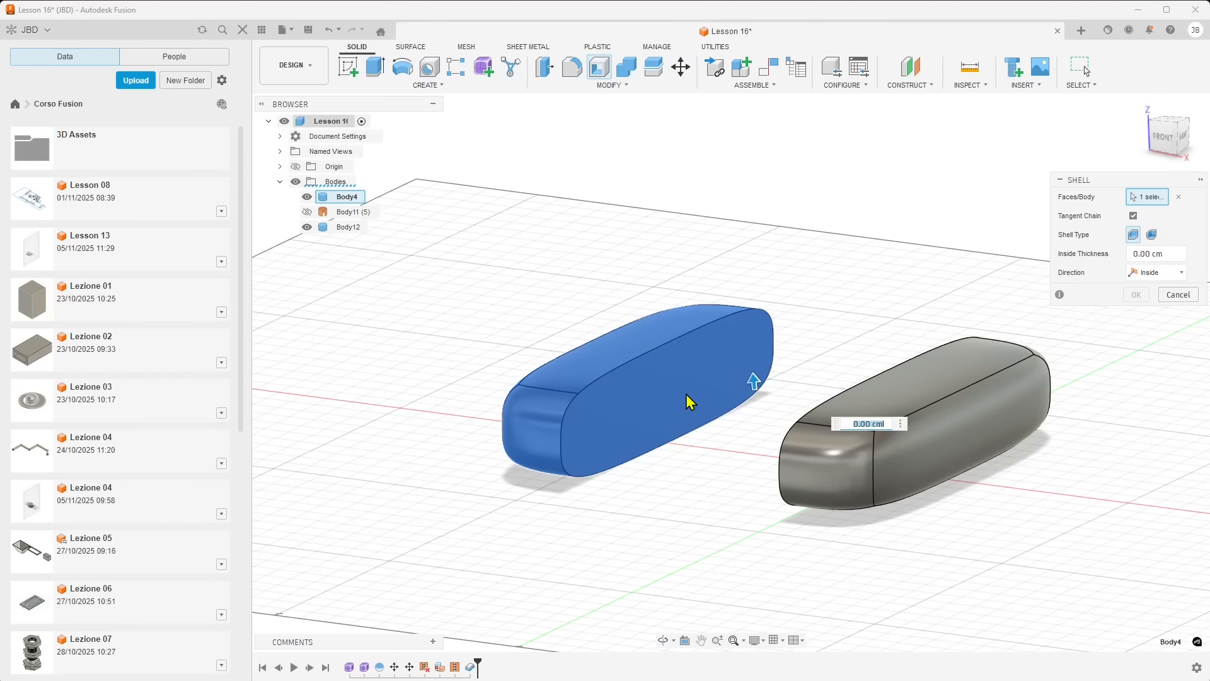
left_click_drag(755, 379, 762, 335)
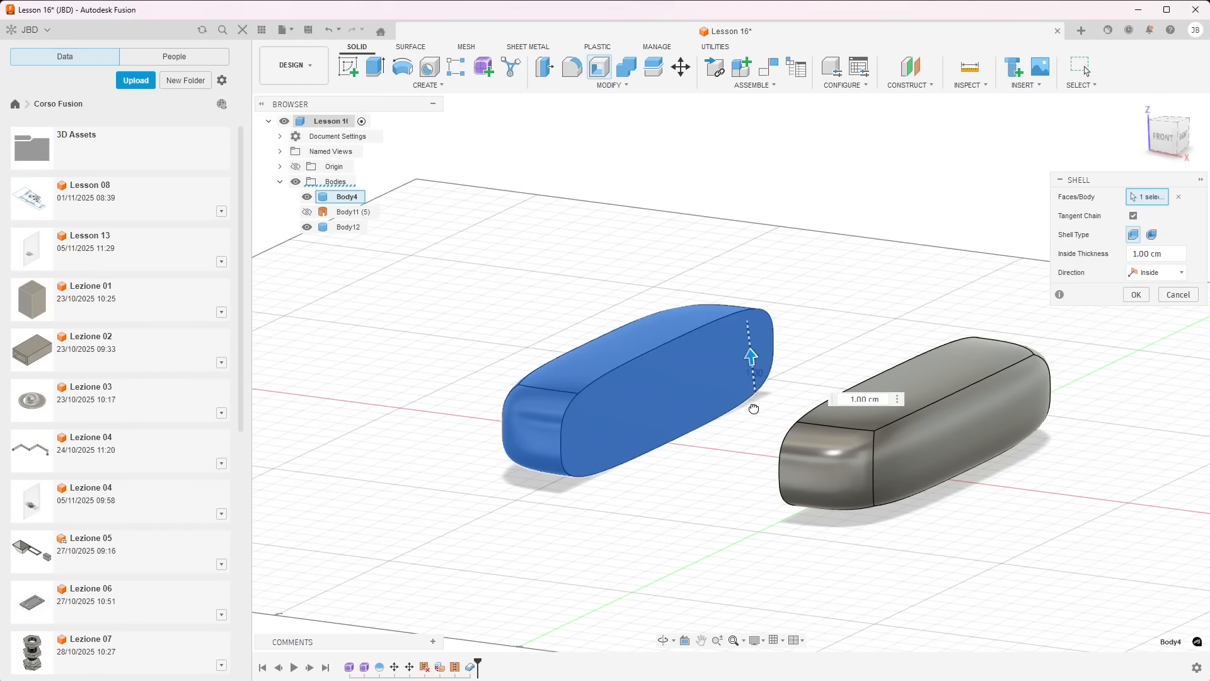
left_click_drag(753, 416, 668, 412)
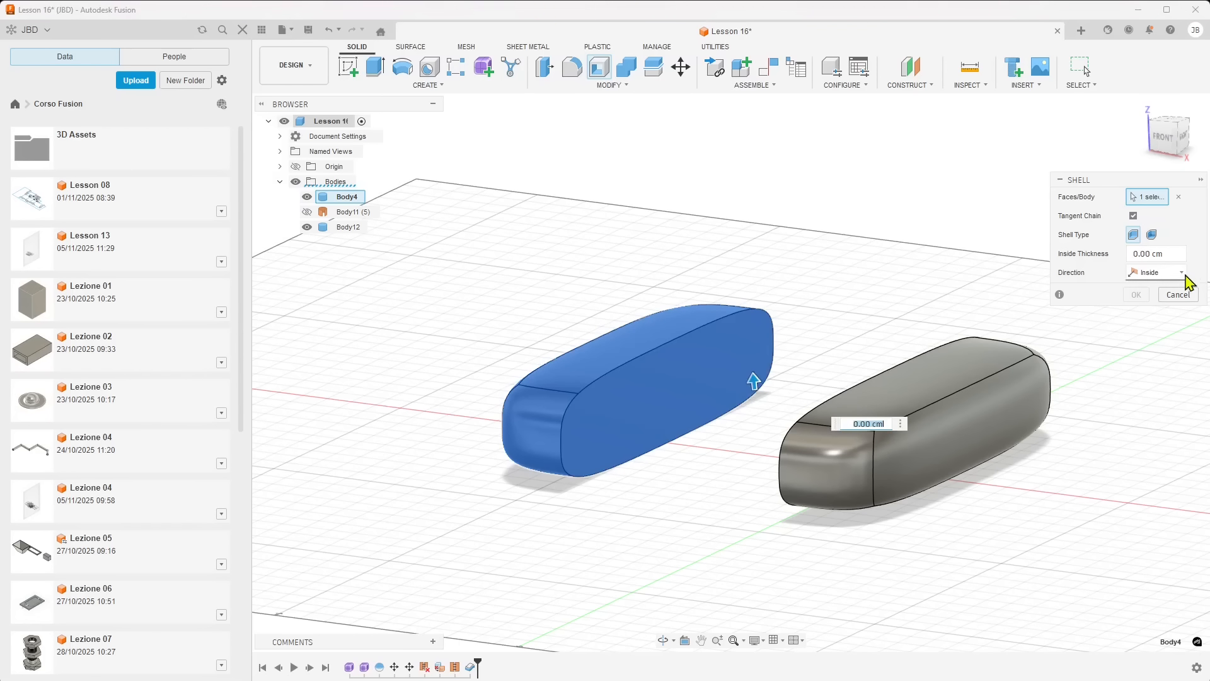
left_click(1179, 196)
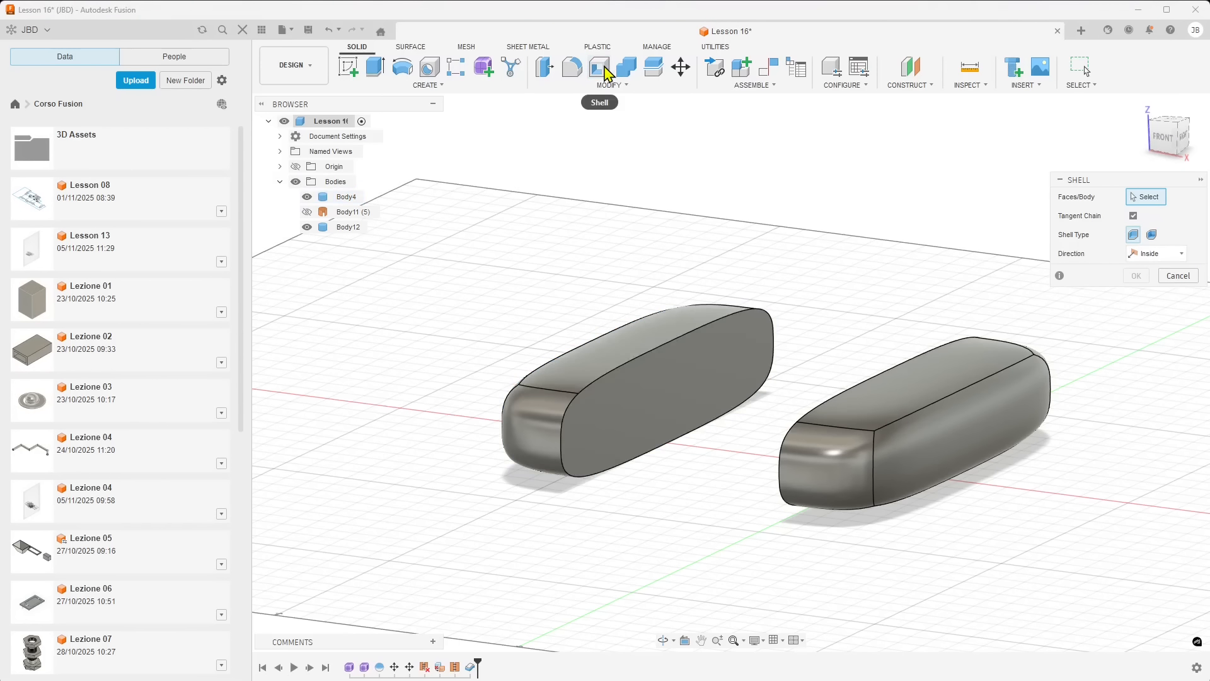
left_click(687, 414)
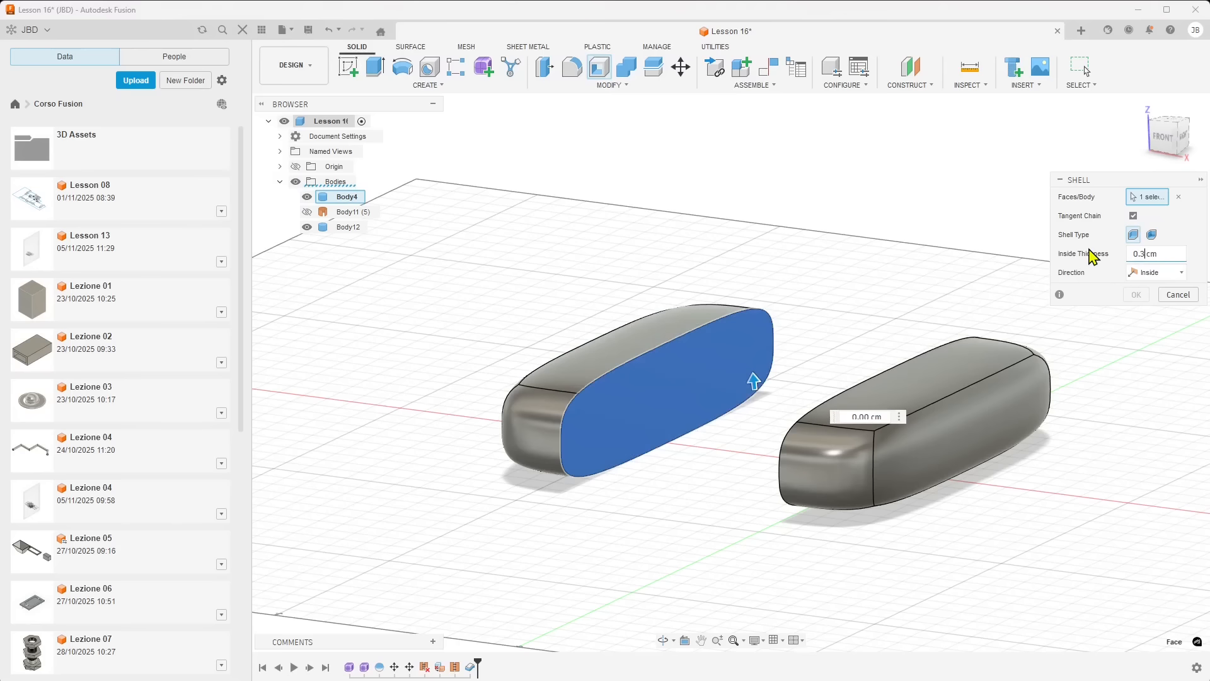
key("Return")
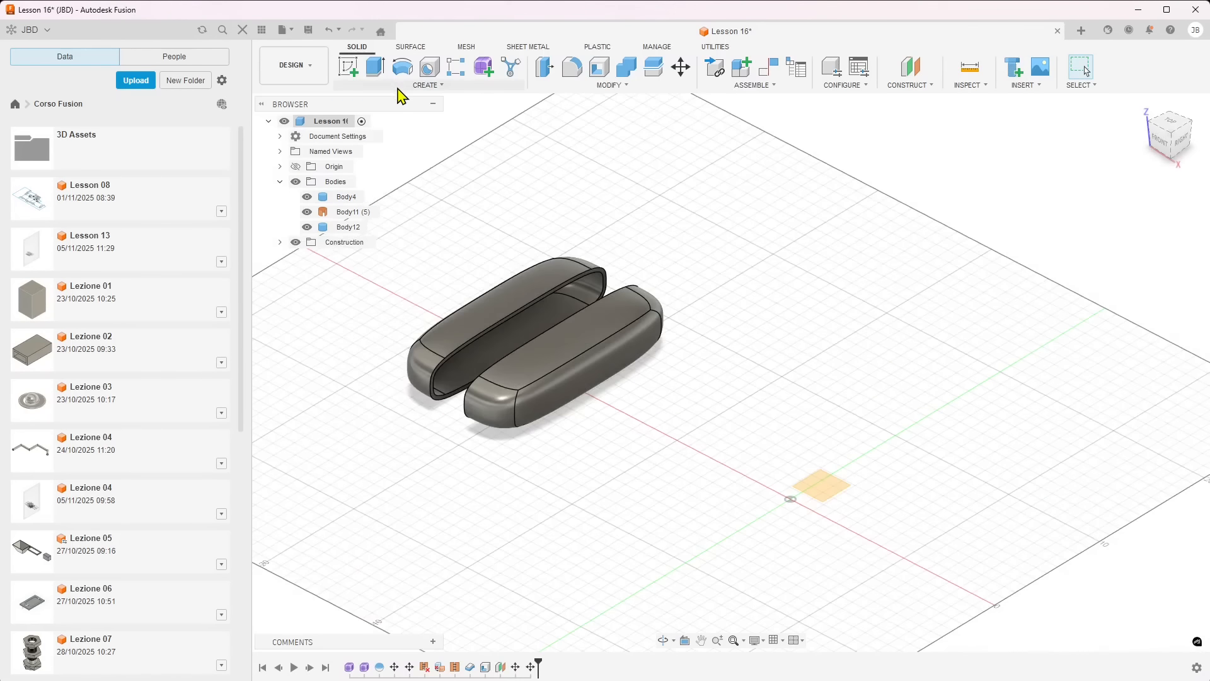
- Create a box about 6.6 cm long, 12.3 cm wide and 2 cm high on the horizontal plane beside the two halves, as a new body
left_click(399, 89)
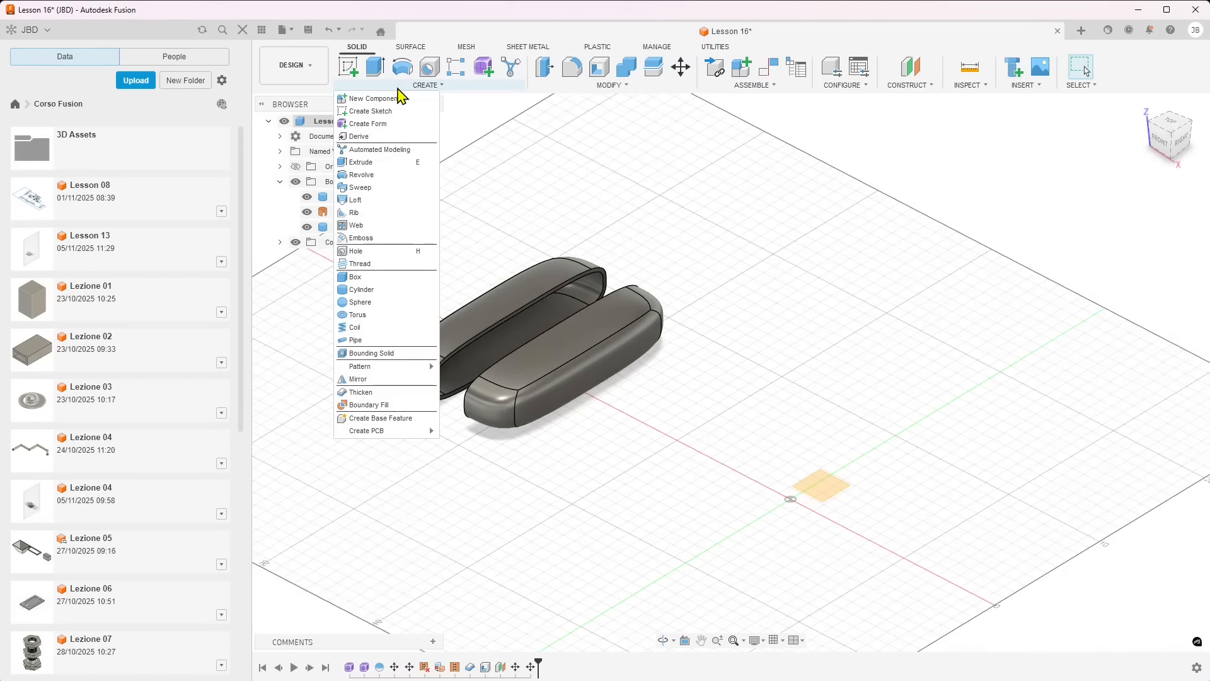
left_click(372, 277)
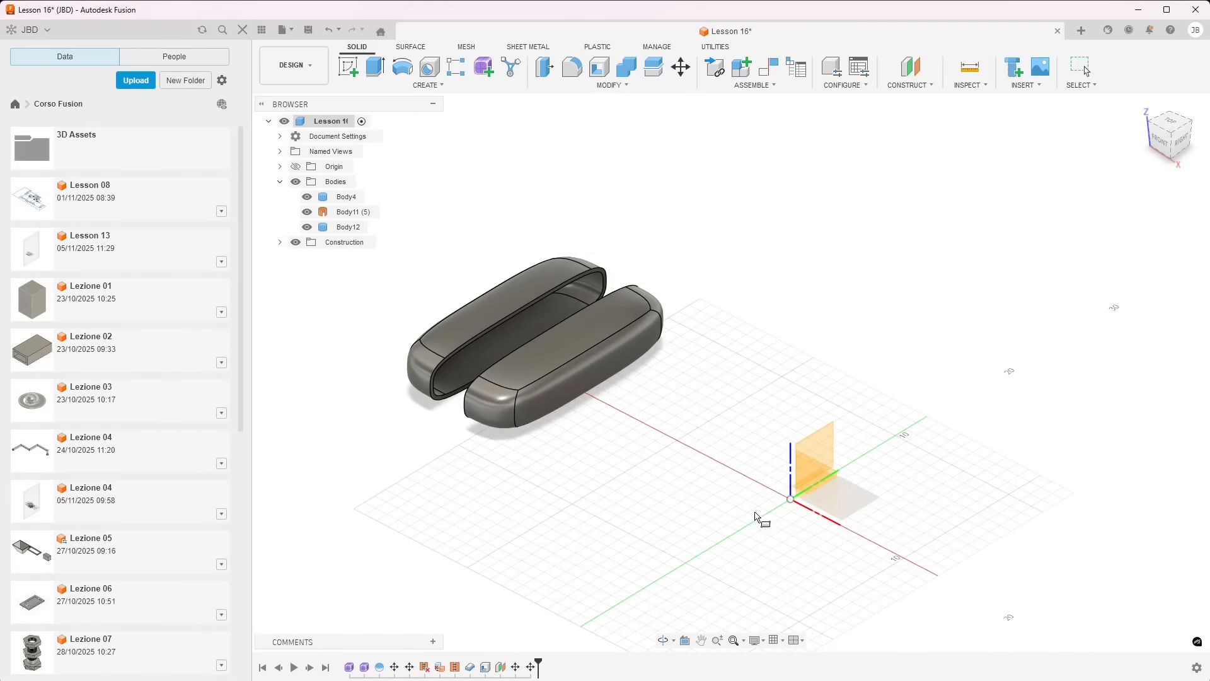
left_click(846, 488)
left_click(717, 490)
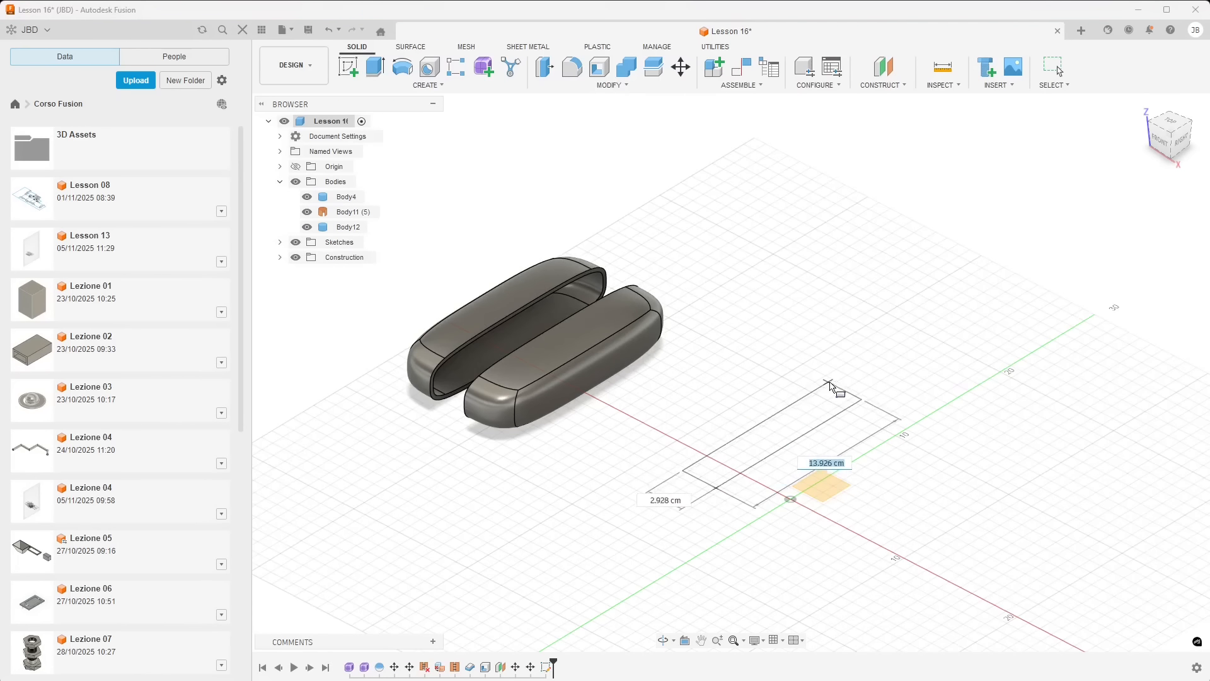
left_click(780, 370)
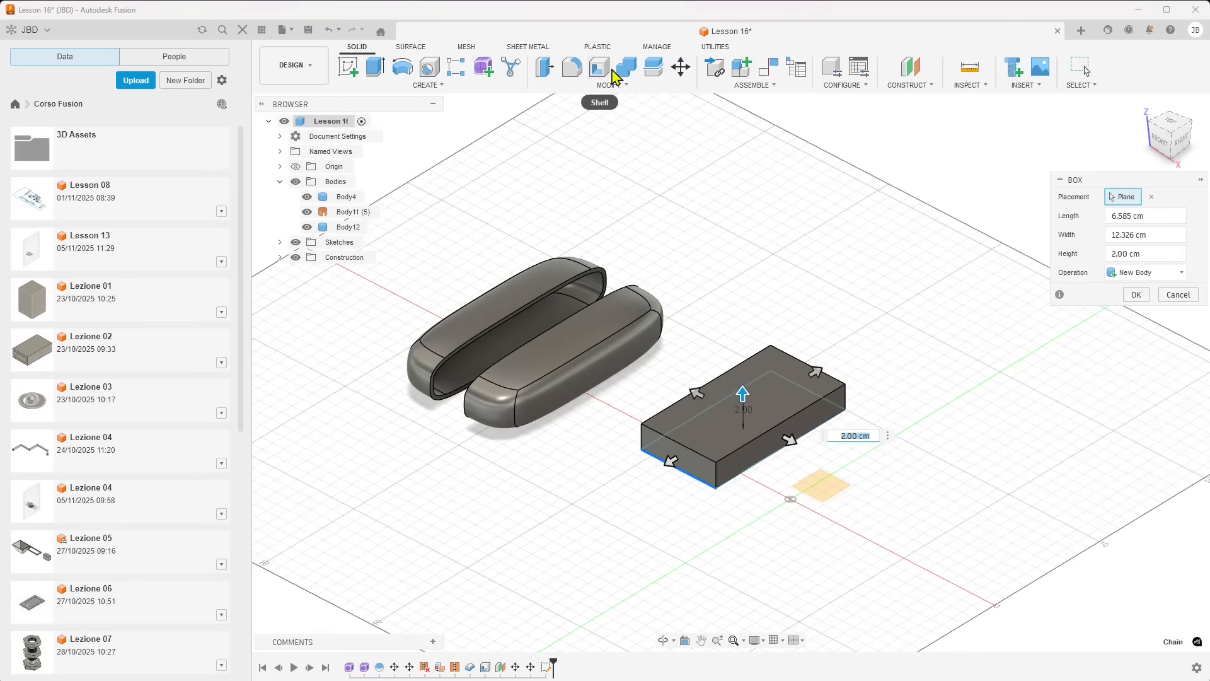
- Shell the box with its top face removed, using the rounded shell type, direction Outside and an outside thickness of 0.5 cm
left_click(605, 78)
left_click(764, 405)
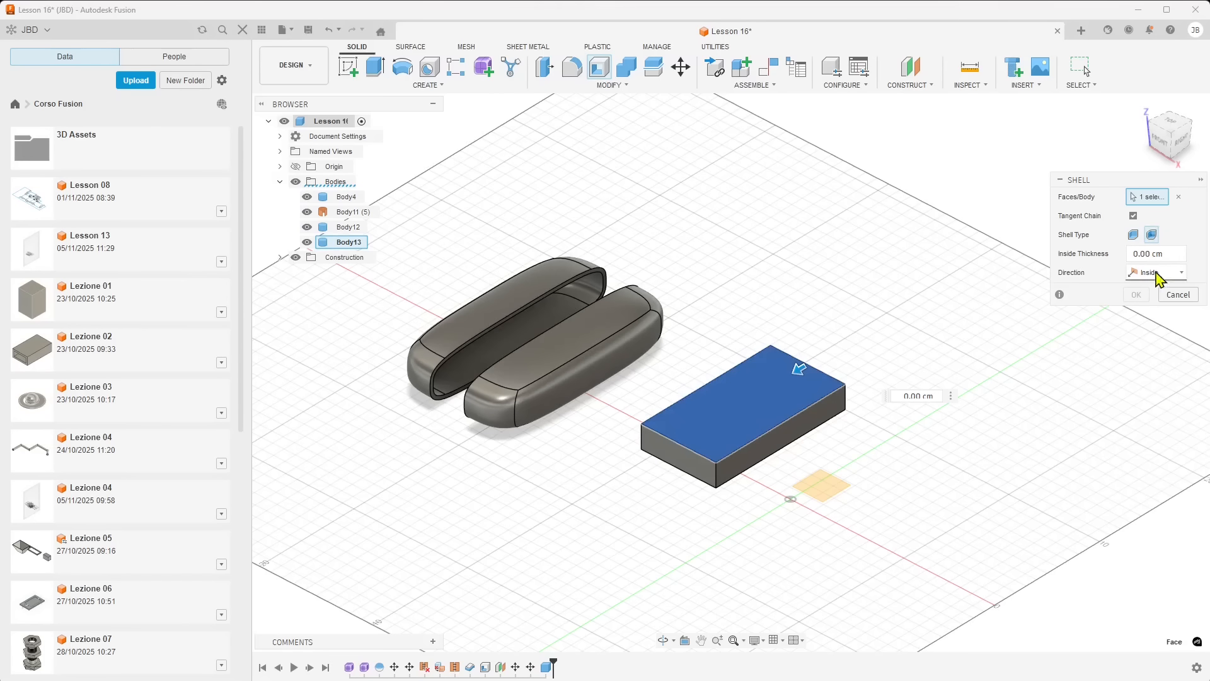
middle_click_drag(795, 466, 779, 453, "shift")
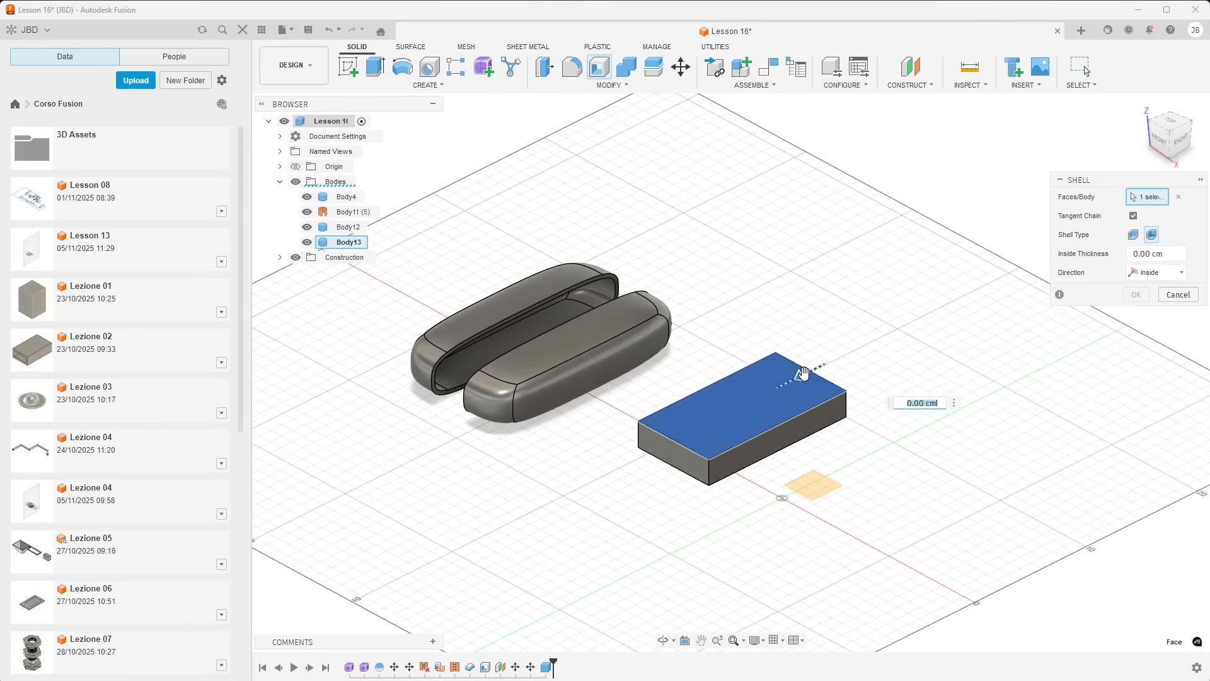
left_click_drag(802, 374, 853, 356)
double_click(1142, 254)
type("0.")
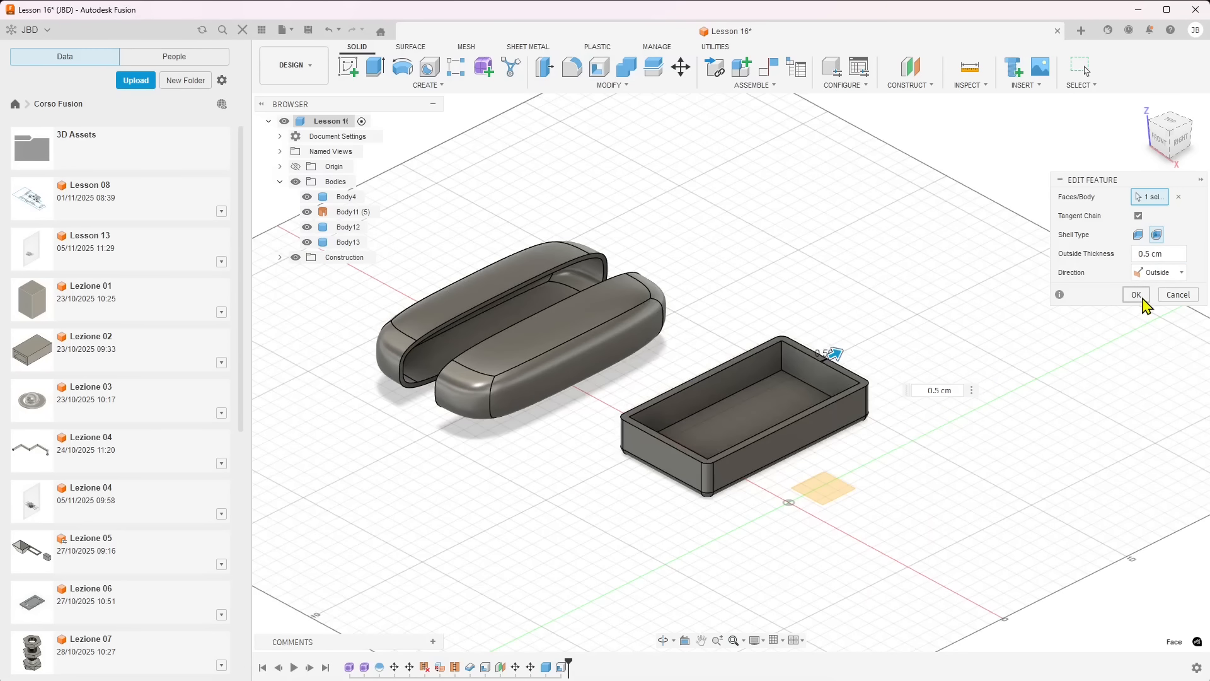
left_click(1136, 294)
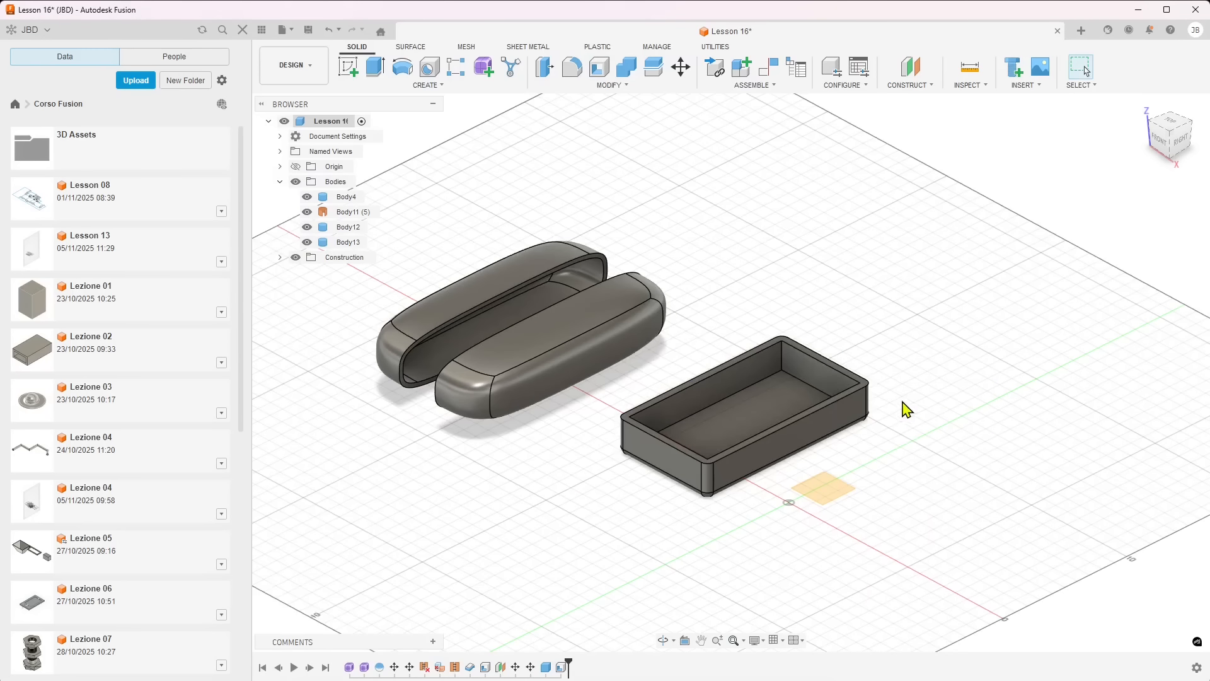
- Split the shelled box with Silhouette Split, using the horizontal construction plane as view direction and the Split Shelled Body operation
middle_click_drag(651, 491, 437, 359, "shift")
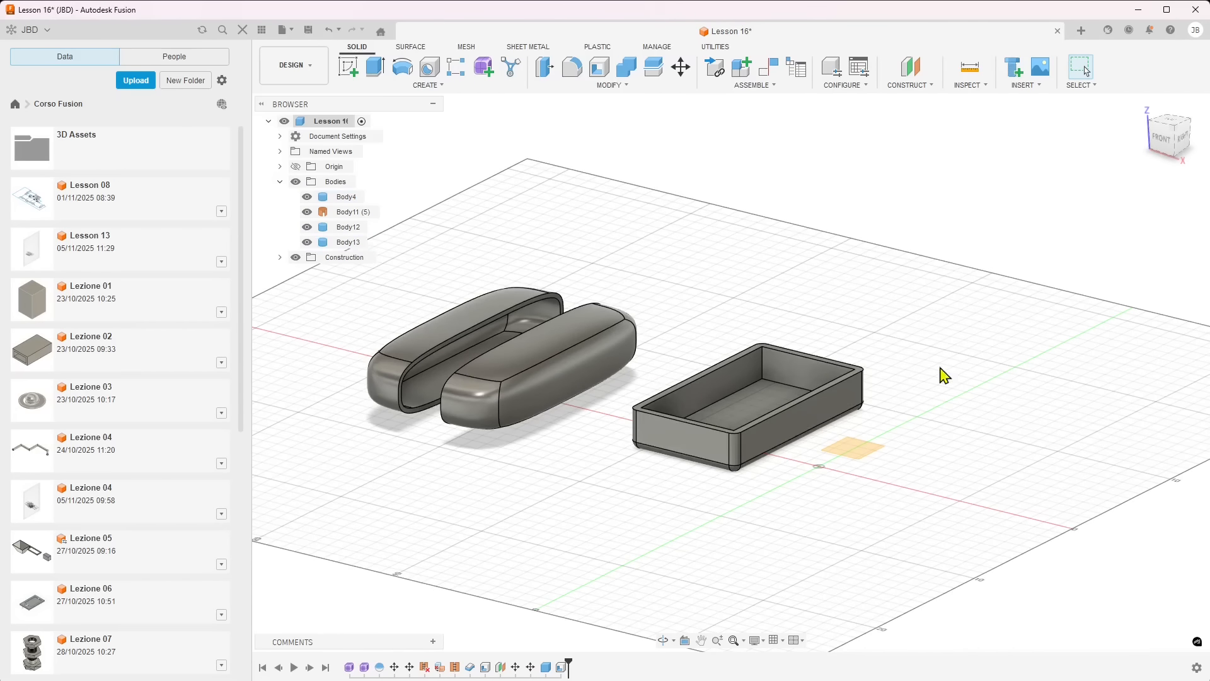
scroll(694, 424, "up", 2)
middle_click_drag(847, 332, 845, 379, "shift")
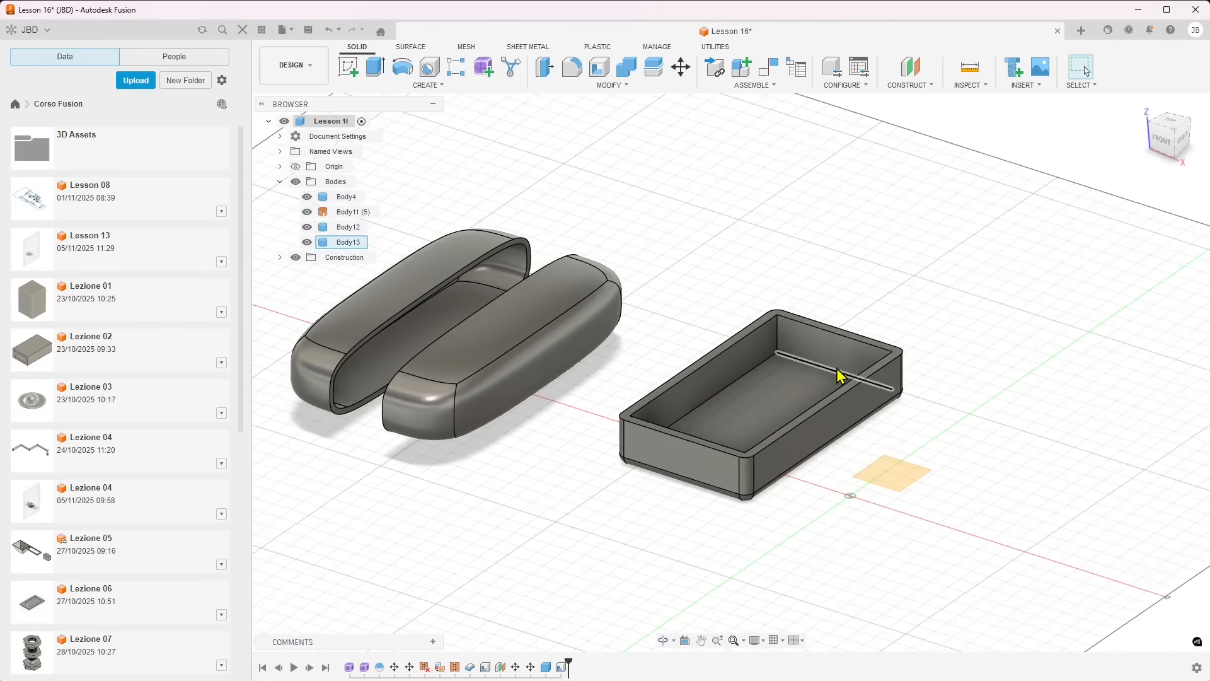
left_click(609, 89)
left_click(572, 236)
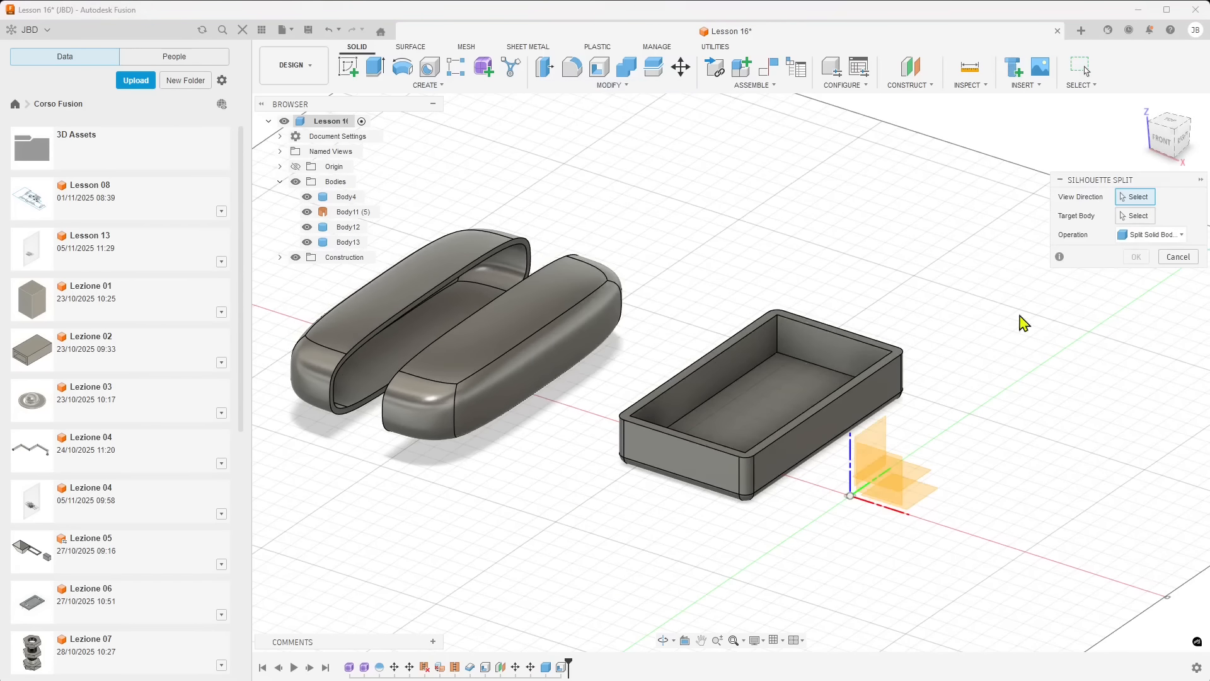
left_click(1138, 234)
left_click(1129, 269)
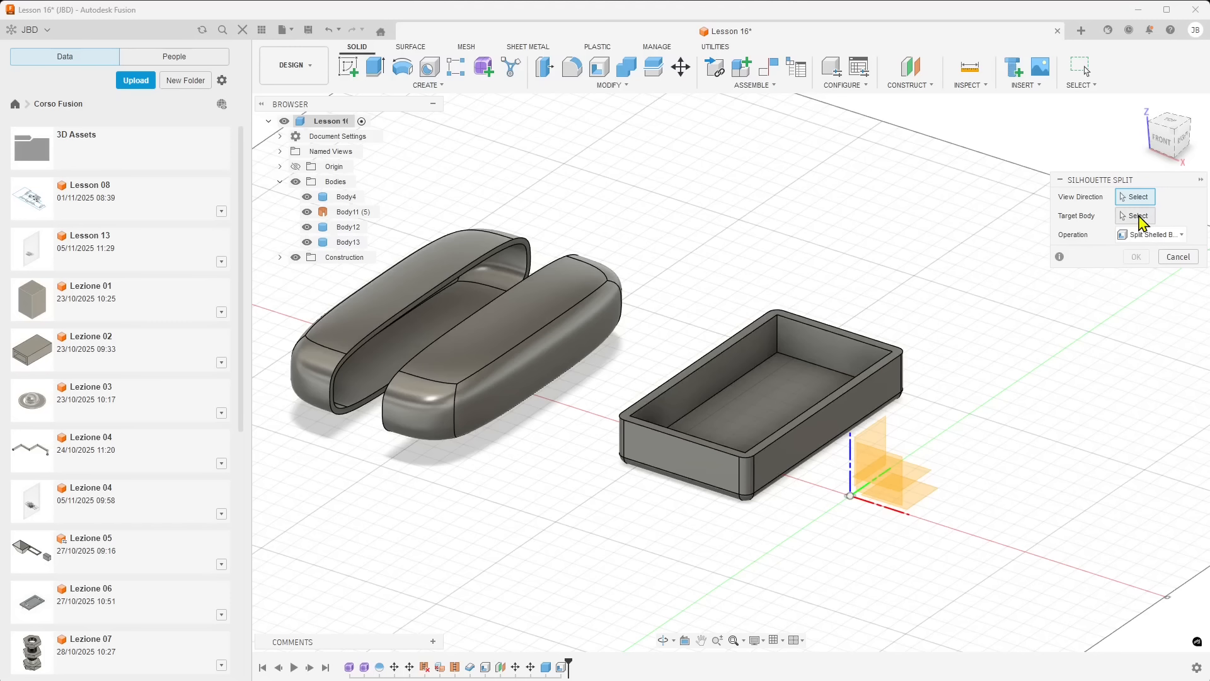
left_click(924, 472)
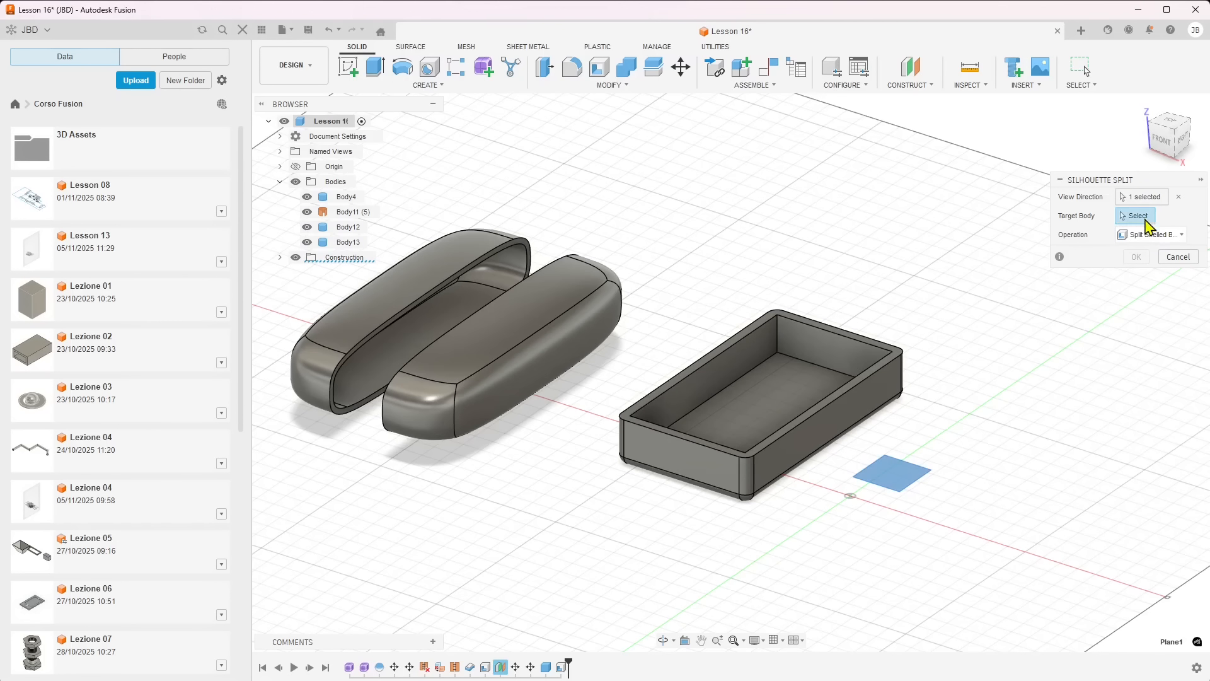
left_click(717, 434)
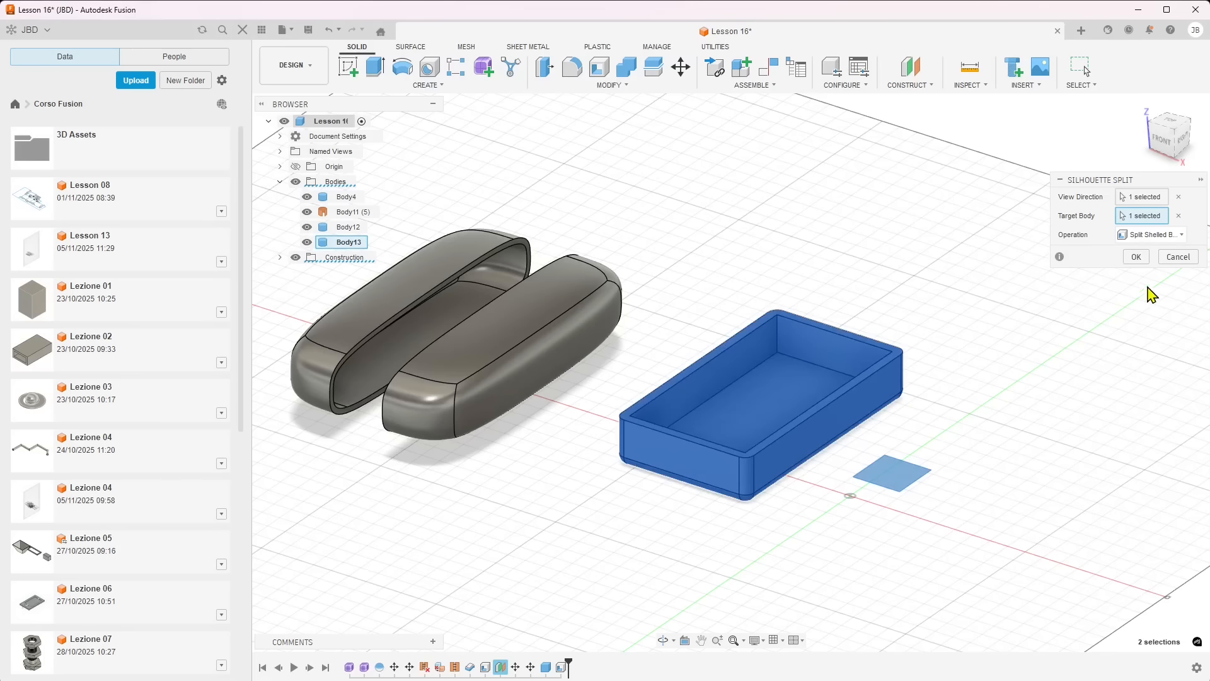
left_click(1136, 257)
- Examine the split around the walls of the shelled box from several angles
middle_click_drag(718, 489, 900, 428, "shift")
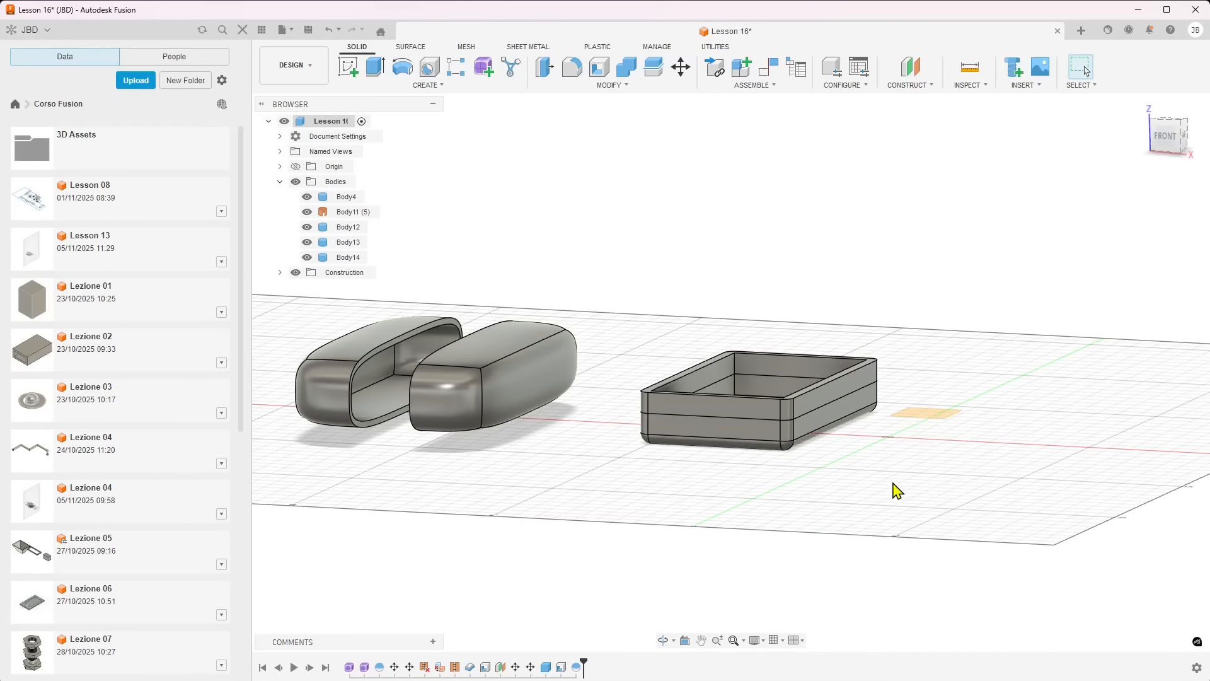
middle_click_drag(898, 490, 694, 497, "shift")
middle_click_drag(813, 413, 921, 464, "shift")
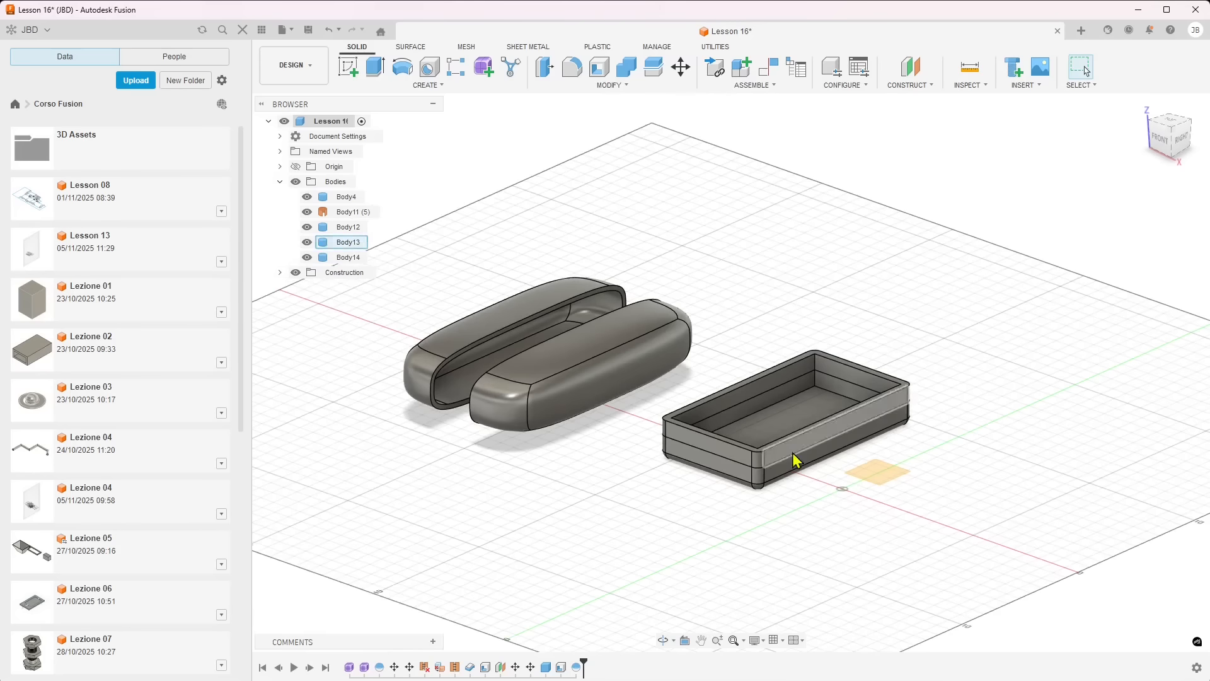
middle_click_drag(589, 392, 622, 387, "shift")
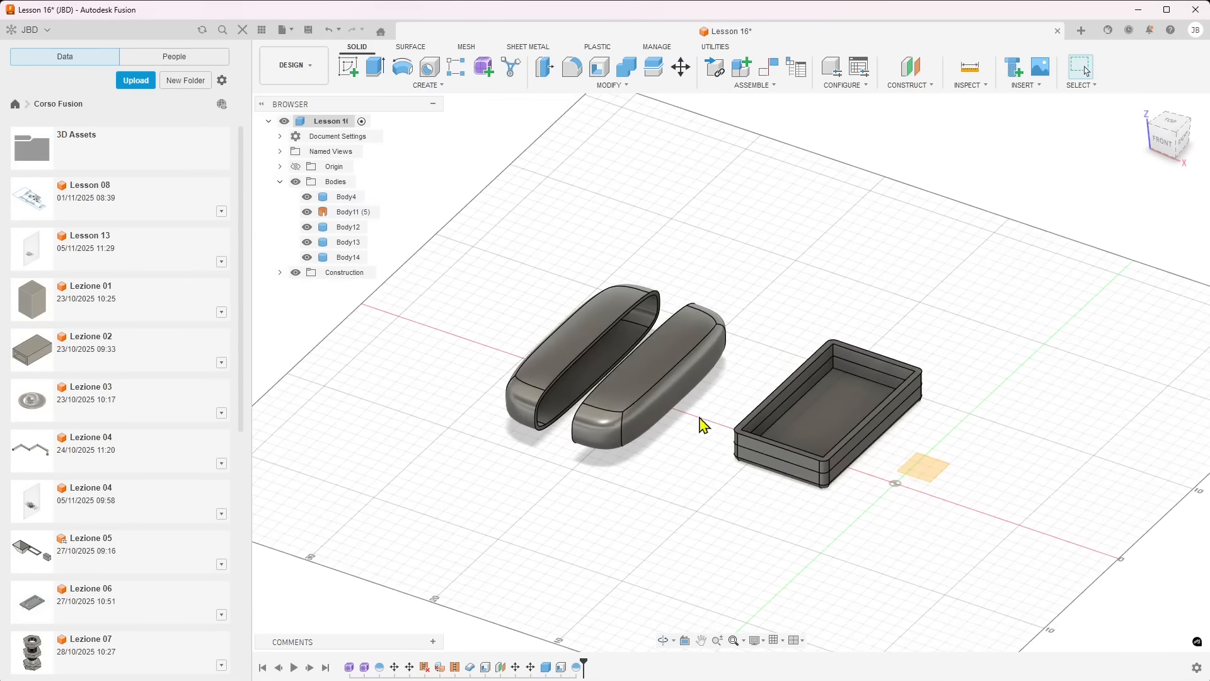